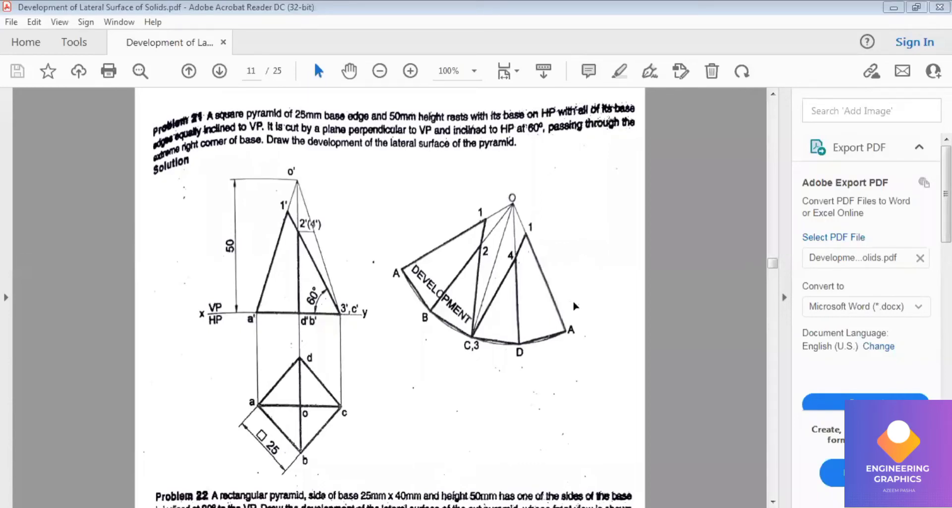
Study problem 21's sectioned square pyramid and development in the PDF, then go back to the Solid Edge draft.
{"action": "left_click", "coordinate": [267, 149]}
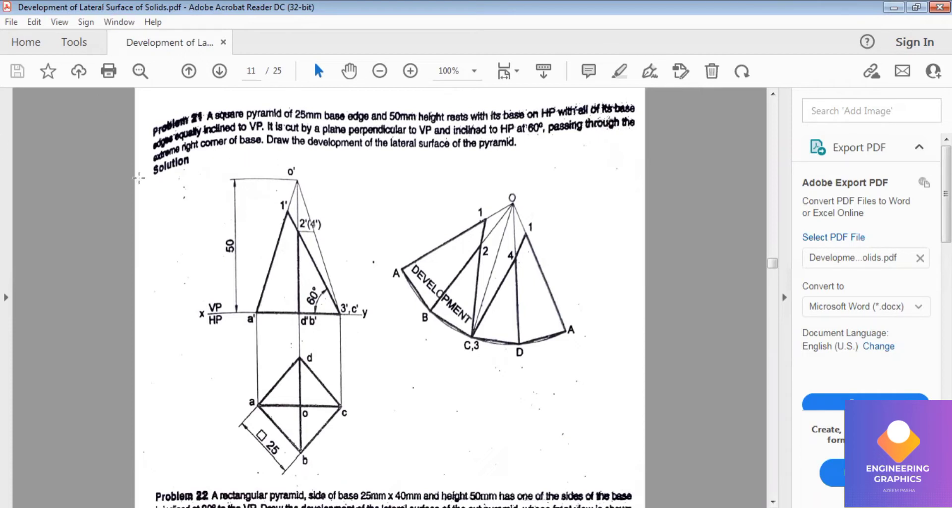
{"action": "key", "text": "alt+Tab"}
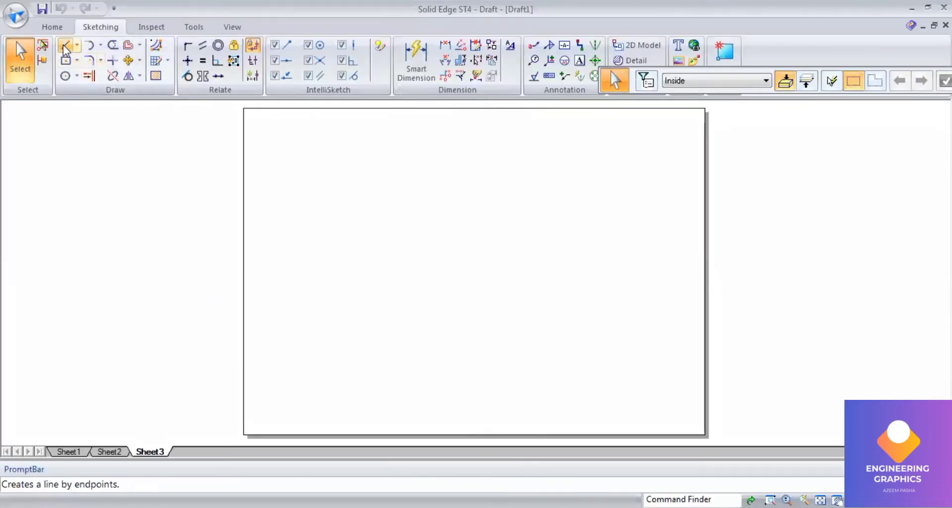
Draw a solid 0.25 mm horizontal line across the sheet as the XY line.
{"action": "key", "text": "l"}
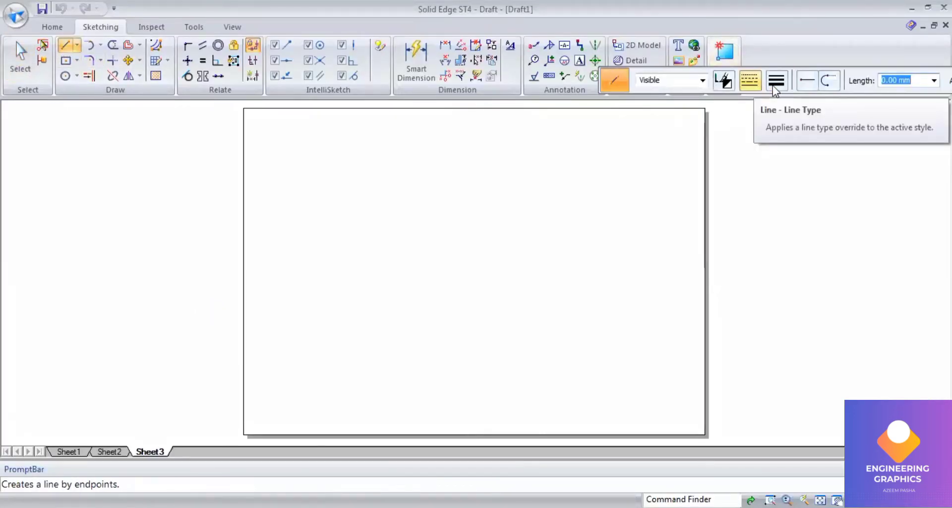
{"action": "left_click", "coordinate": [773, 86]}
{"action": "left_click", "coordinate": [786, 117]}
{"action": "left_click", "coordinate": [743, 80]}
{"action": "left_click", "coordinate": [752, 103]}
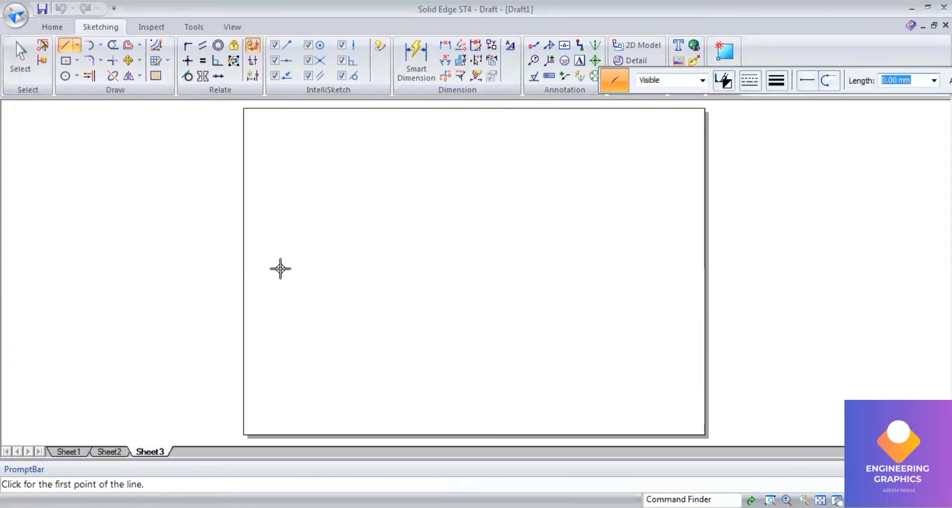
{"action": "left_click", "coordinate": [251, 259]}
{"action": "left_click", "coordinate": [680, 257]}
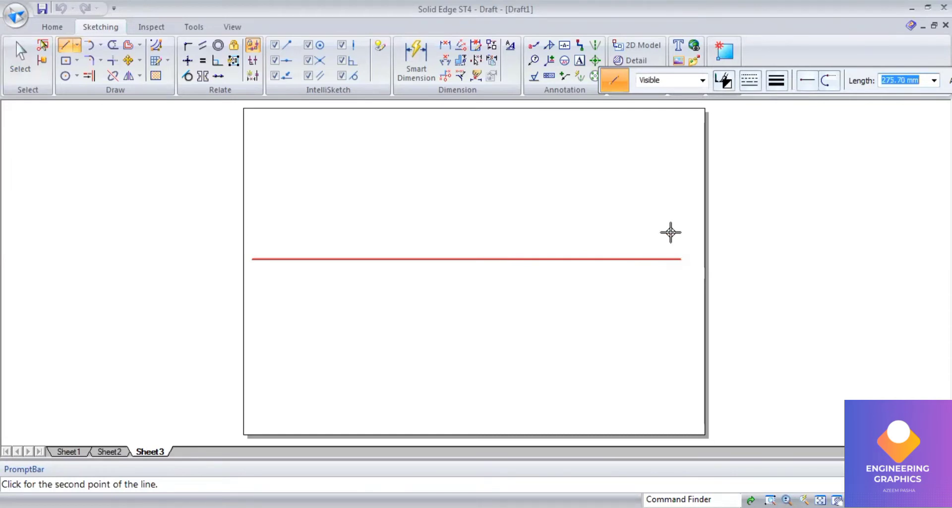
Label the line's ends X and Y, with VP above and HP below it.
{"action": "left_click", "coordinate": [579, 60]}
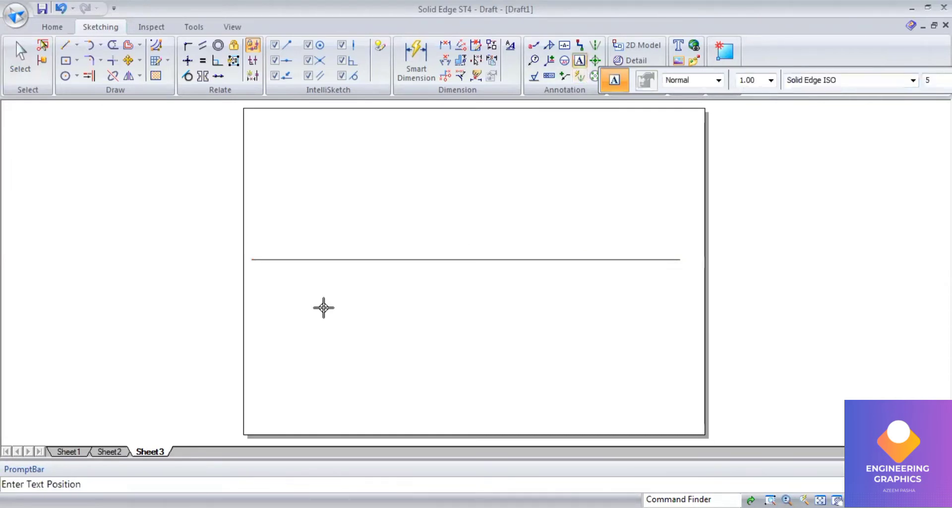
{"action": "left_click", "coordinate": [248, 270]}
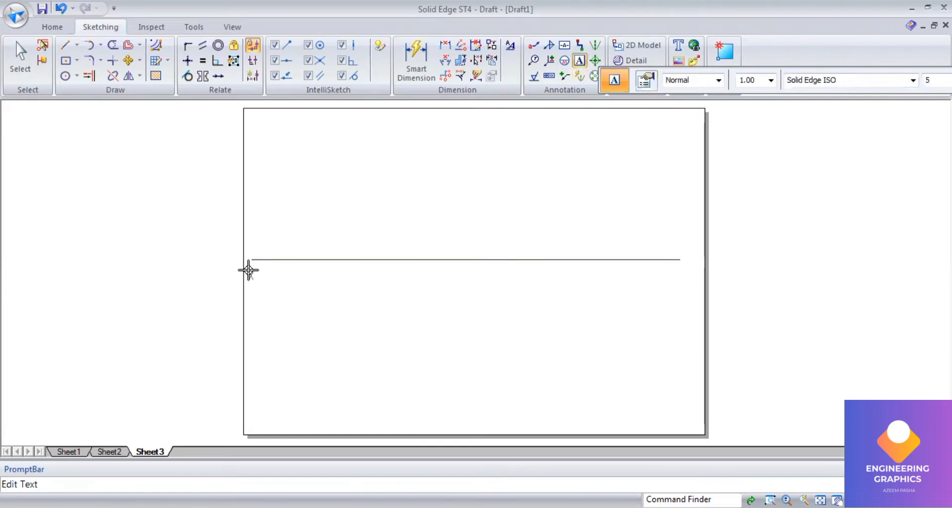
{"action": "type", "text": "X"}
{"action": "left_click", "coordinate": [676, 266]}
{"action": "type", "text": "Y"}
{"action": "left_click", "coordinate": [256, 245]}
{"action": "type", "text": "VP"}
{"action": "left_click", "coordinate": [257, 266]}
{"action": "type", "text": "HP"}
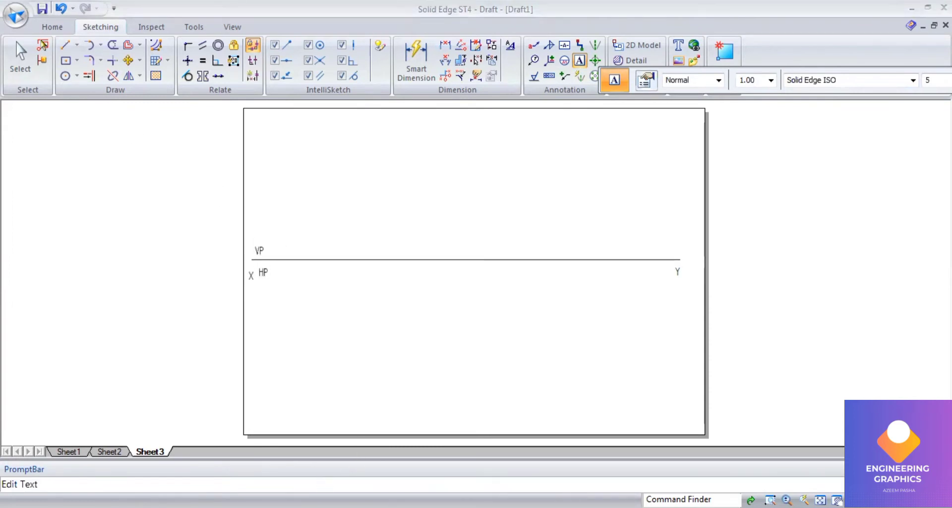
{"action": "key", "text": "alt+Tab"}
{"action": "key", "text": "alt+Tab"}
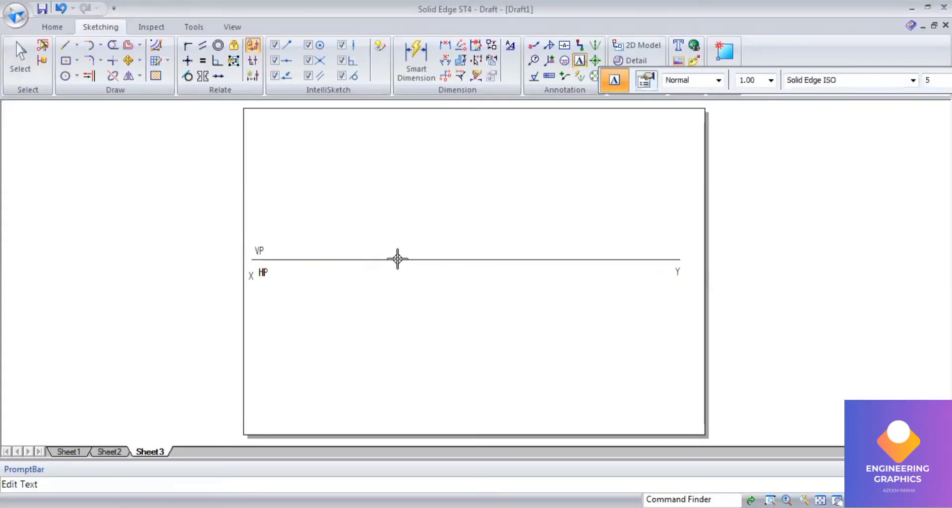
Undo an accidental trim of the XY line and draw a vertical helper line across its middle.
{"action": "left_click", "coordinate": [114, 47]}
{"action": "left_click_drag", "start_coordinate": [515, 228], "coordinate": [514, 362]}
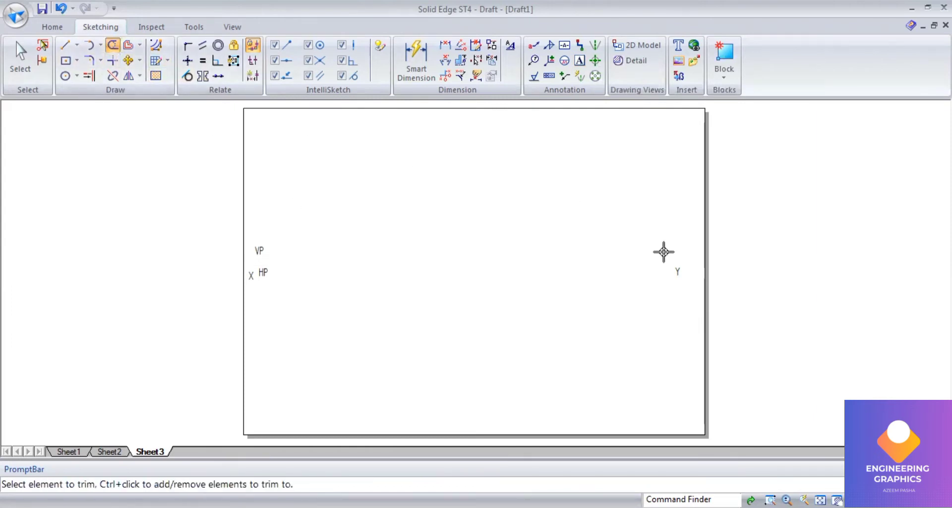
{"action": "left_click", "coordinate": [60, 9]}
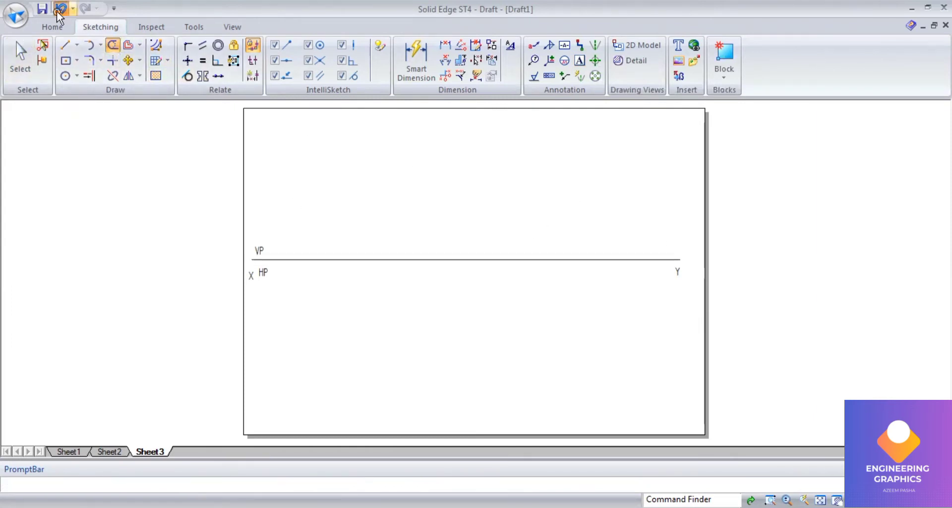
{"action": "key", "text": "Escape"}
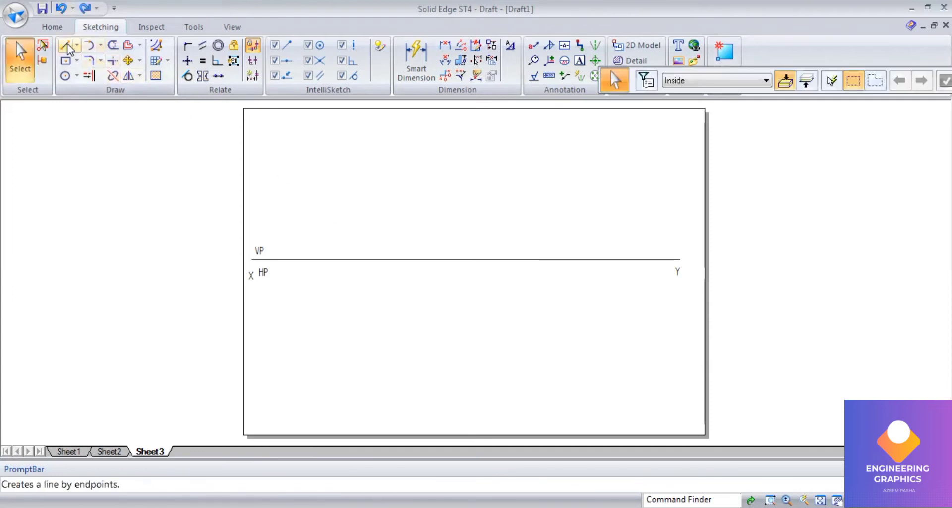
{"action": "left_click", "coordinate": [68, 48]}
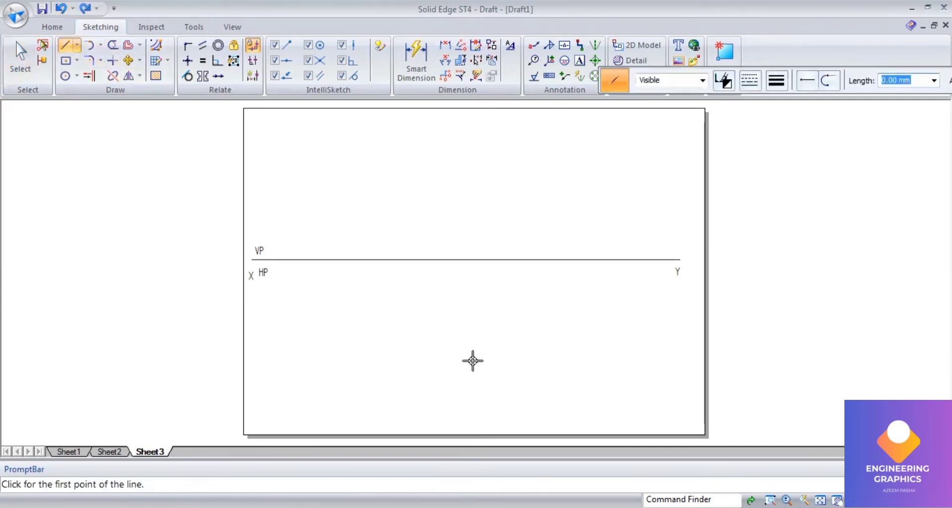
{"action": "left_click", "coordinate": [466, 330]}
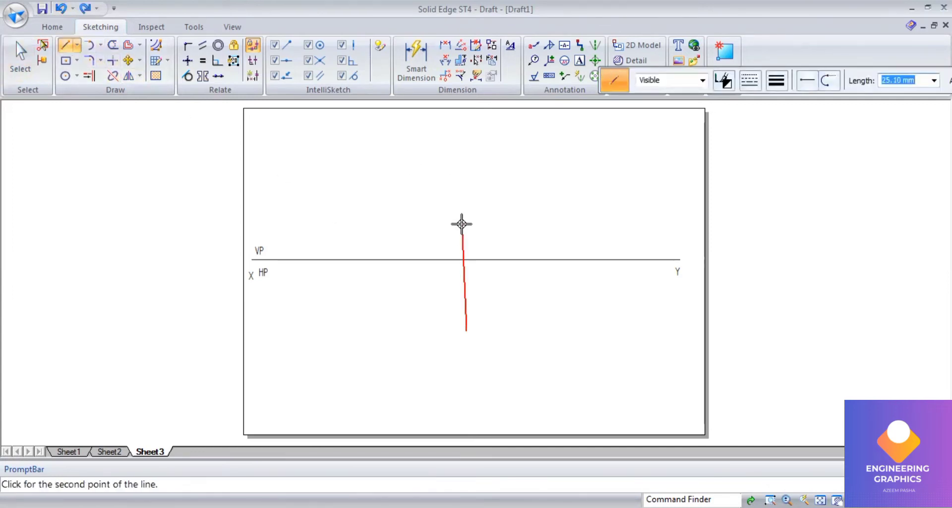
{"action": "left_click", "coordinate": [466, 191]}
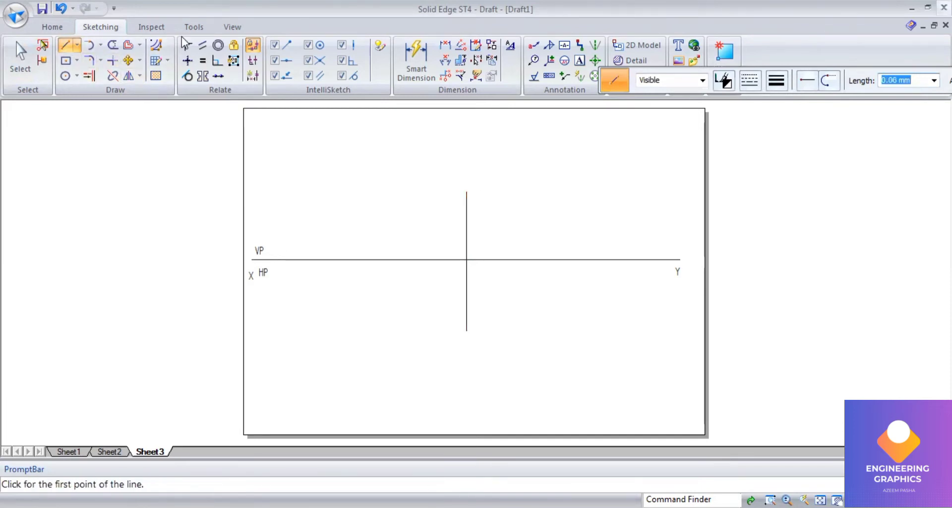
Trim the XY line right of the helper, remove the helper, and move the Y label to the new end.
{"action": "left_click", "coordinate": [113, 45]}
{"action": "left_click", "coordinate": [513, 259]}
{"action": "left_click_drag", "start_coordinate": [473, 228], "coordinate": [471, 290]}
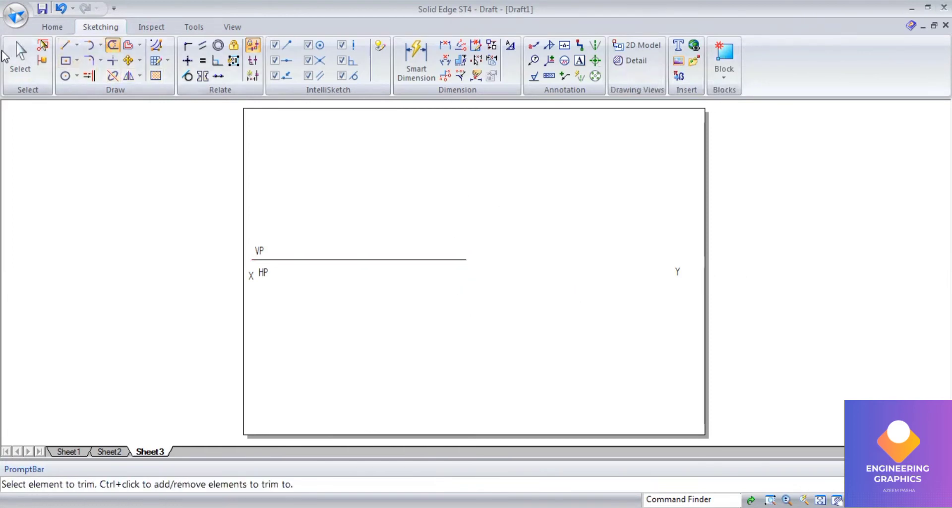
{"action": "left_click", "coordinate": [20, 59]}
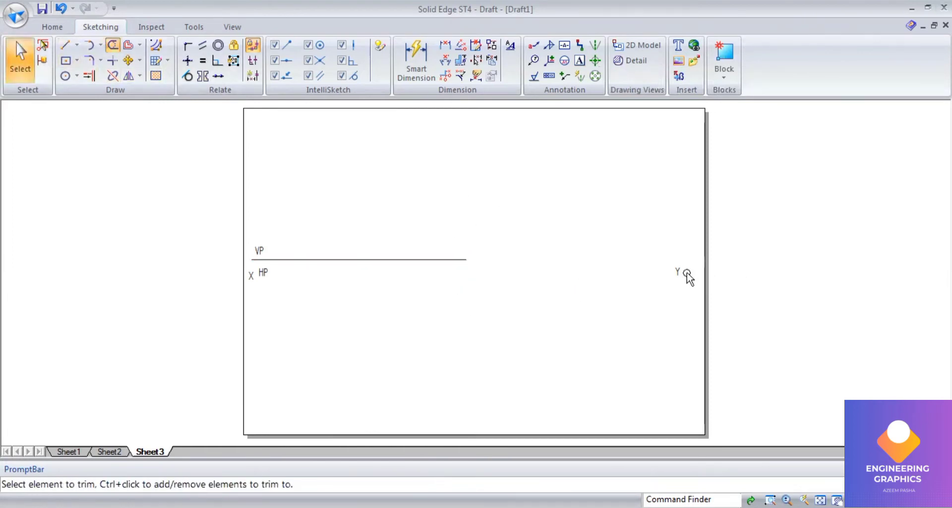
{"action": "left_click_drag", "start_coordinate": [678, 268], "coordinate": [477, 264]}
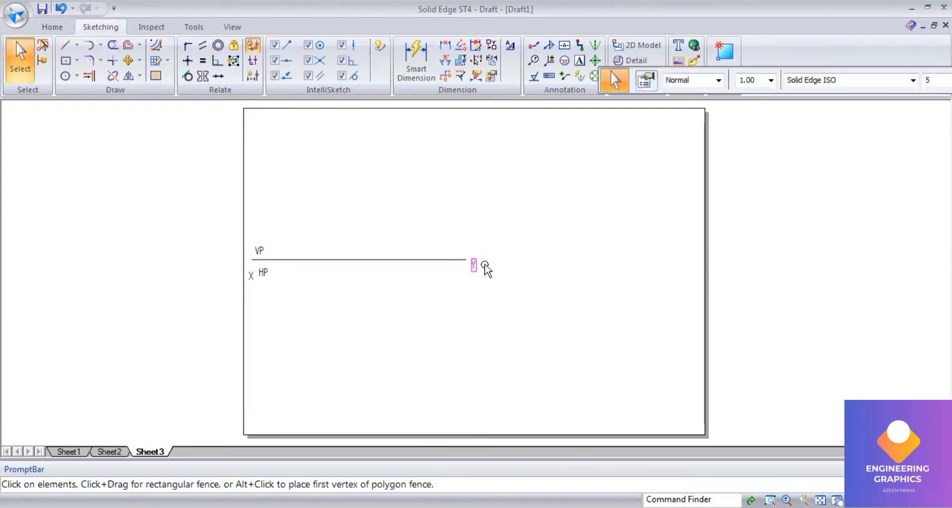
Place a 25 × 25 square rotated 45° below the XY line's left part as the top view.
{"action": "left_click", "coordinate": [66, 60]}
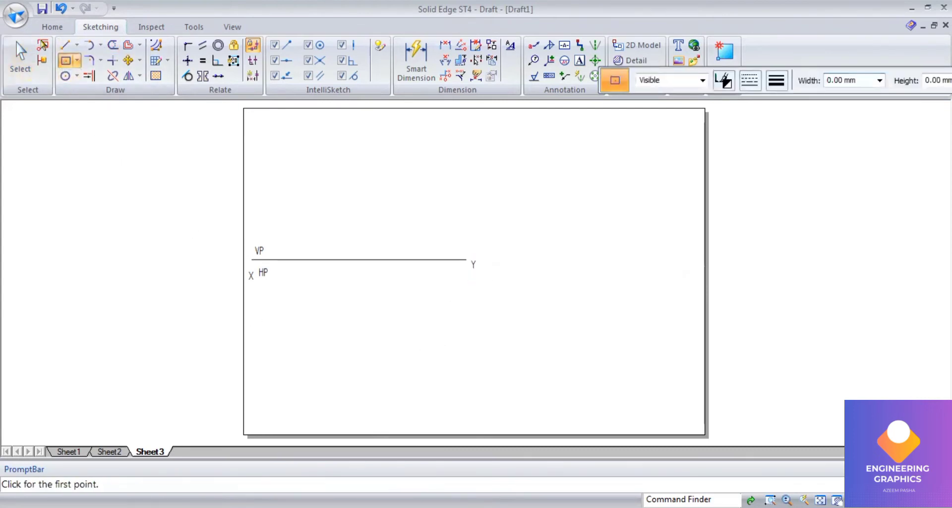
{"action": "key", "text": "alt+Tab"}
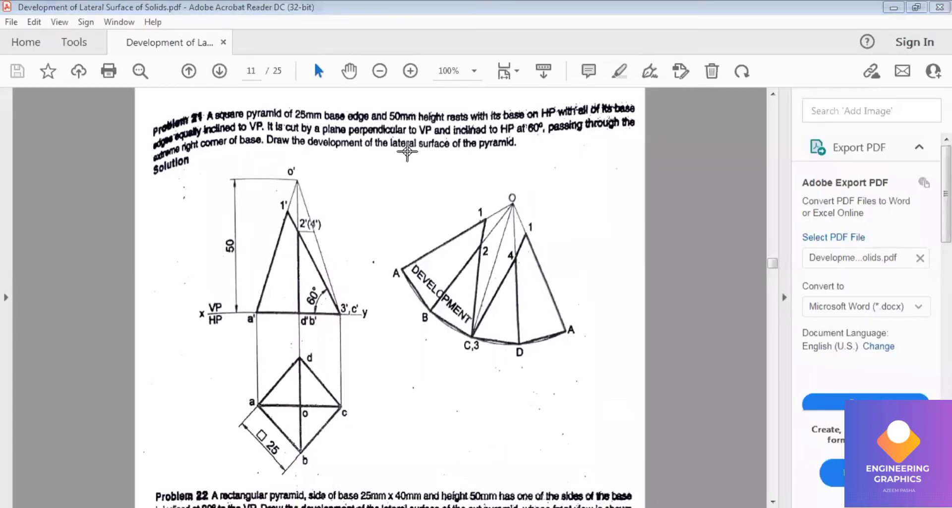
{"action": "key", "text": "alt+Tab"}
{"action": "left_click", "coordinate": [774, 81]}
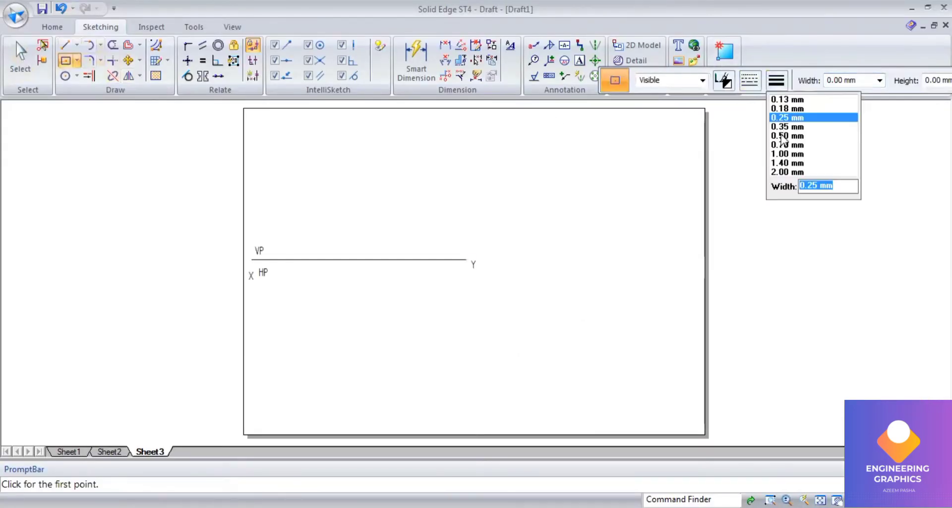
{"action": "left_click", "coordinate": [793, 135]}
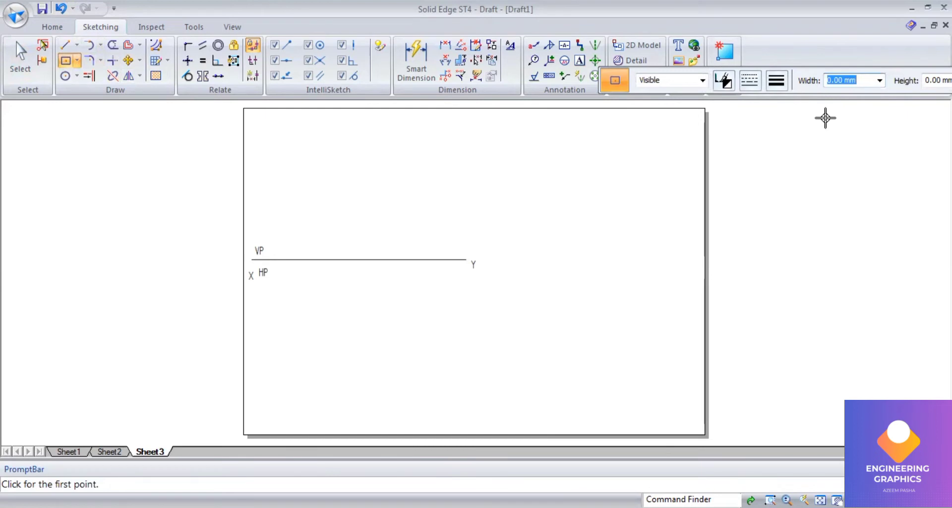
{"action": "type", "text": "25"}
{"action": "key", "text": "Tab"}
{"action": "type", "text": "2"}
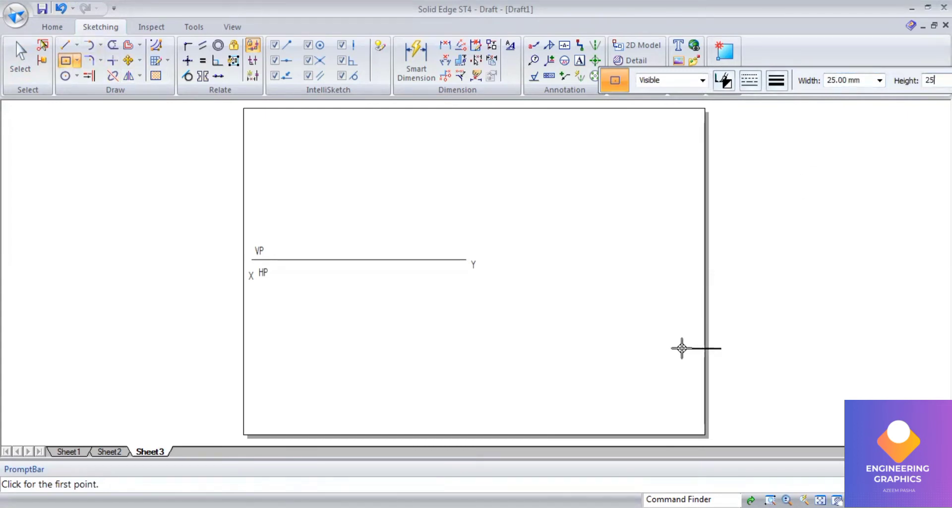
{"action": "type", "text": "5"}
{"action": "key", "text": "Tab"}
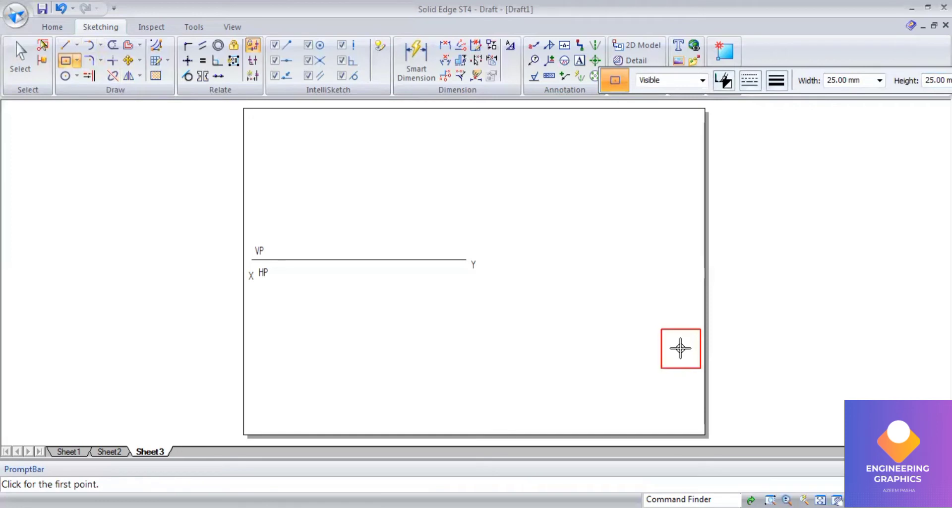
{"action": "type", "text": "45"}
{"action": "key", "text": "Tab"}
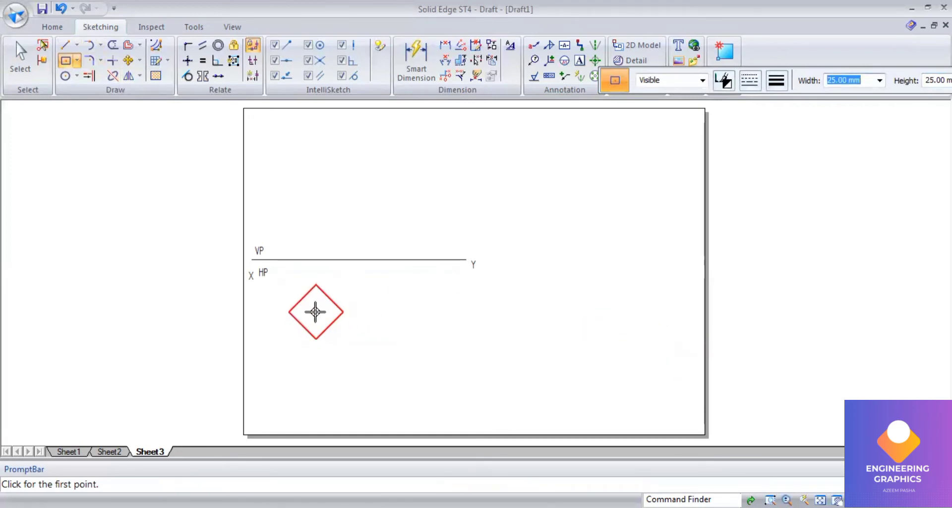
{"action": "left_click", "coordinate": [315, 311]}
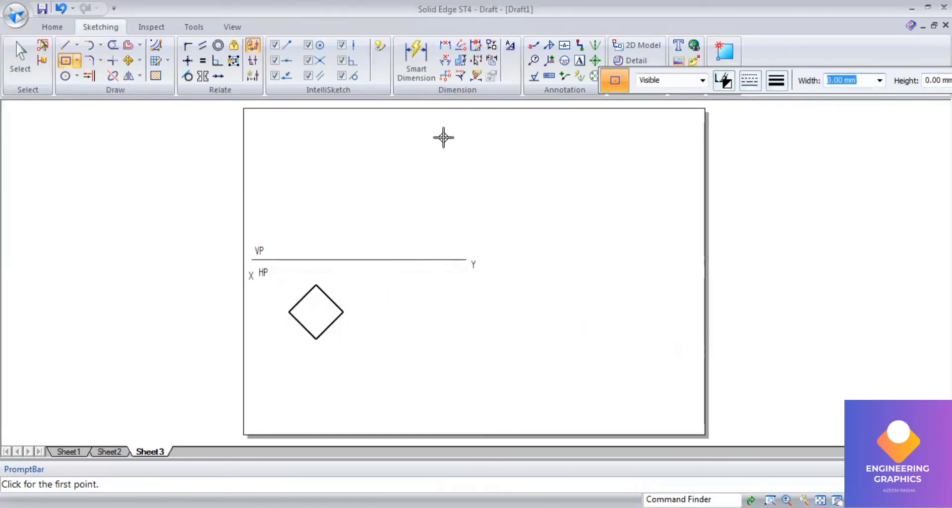
Dimension the diamond's lower-left edge as 25.
{"action": "left_click", "coordinate": [416, 58]}
{"action": "left_click", "coordinate": [300, 324]}
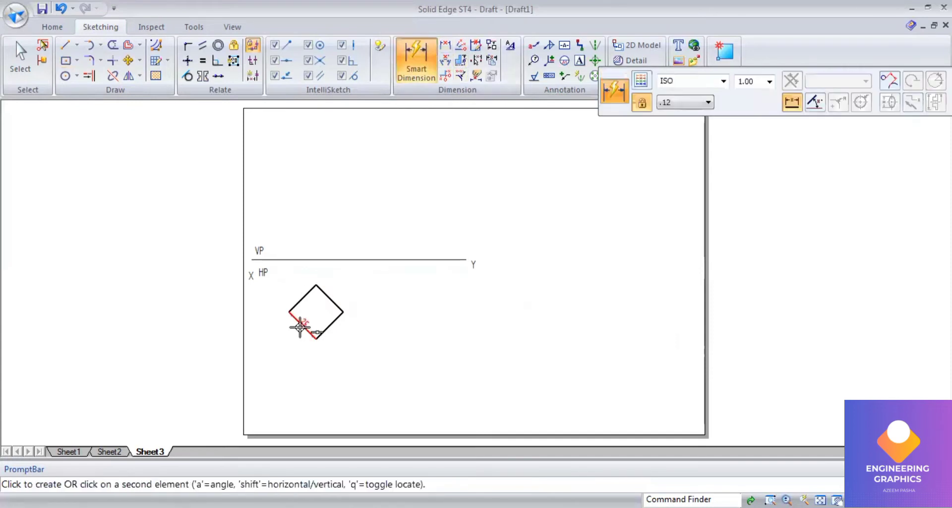
{"action": "left_click", "coordinate": [292, 335]}
{"action": "scroll", "coordinate": [292, 333], "scroll_direction": "up", "scroll_amount": 1}
{"action": "scroll", "coordinate": [292, 333], "scroll_direction": "up", "scroll_amount": 1}
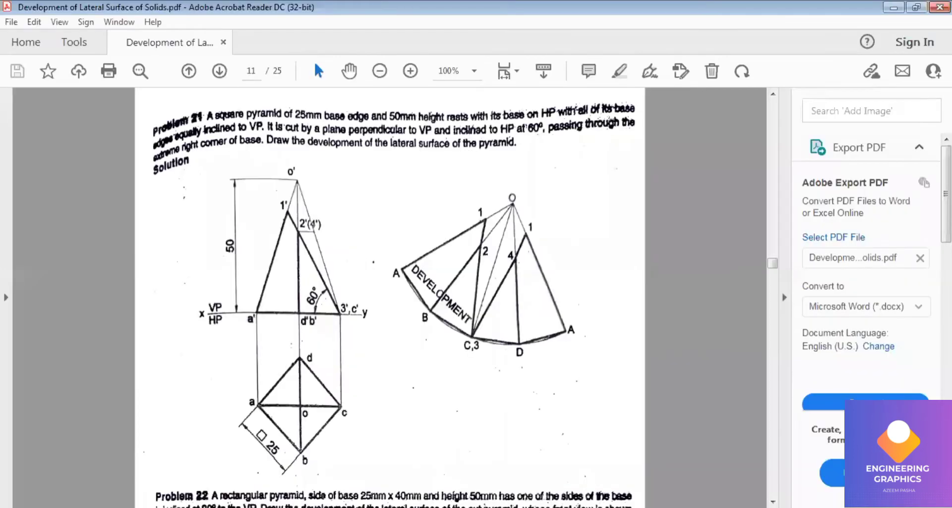
Label the diamond's corners a, b, c and d.
{"action": "left_click", "coordinate": [579, 60]}
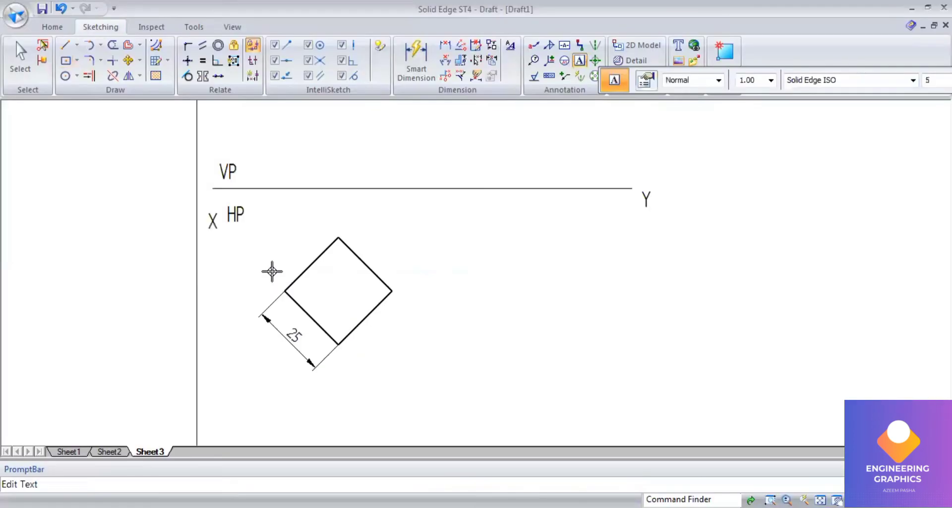
{"action": "left_click", "coordinate": [271, 272]}
{"action": "type", "text": "A"}
{"action": "key", "text": "BackSpace"}
{"action": "type", "text": "a"}
{"action": "left_click", "coordinate": [348, 342]}
{"action": "type", "text": "b"}
{"action": "left_click", "coordinate": [398, 284]}
{"action": "type", "text": "c"}
{"action": "left_click", "coordinate": [351, 234]}
{"action": "type", "text": "d"}
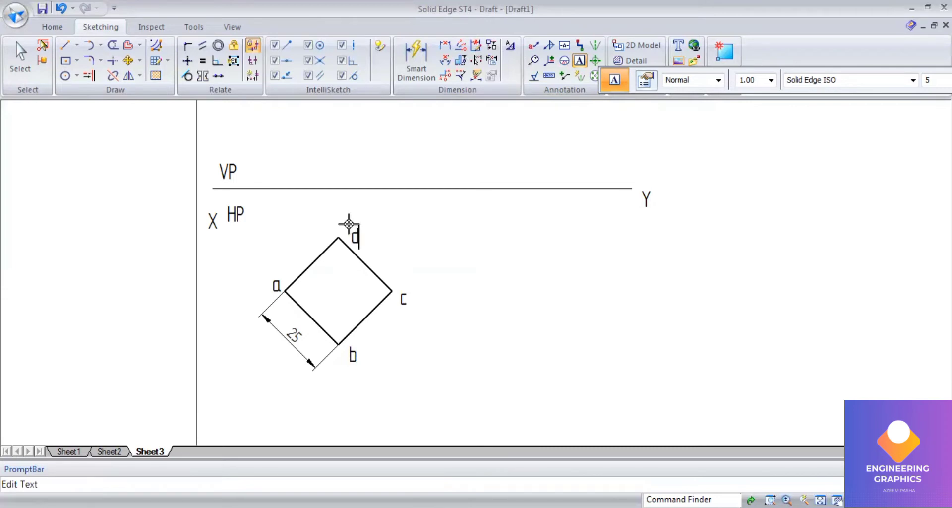
Draw the a–c diagonal and add the (o1) label at the centre.
{"action": "left_click", "coordinate": [68, 44]}
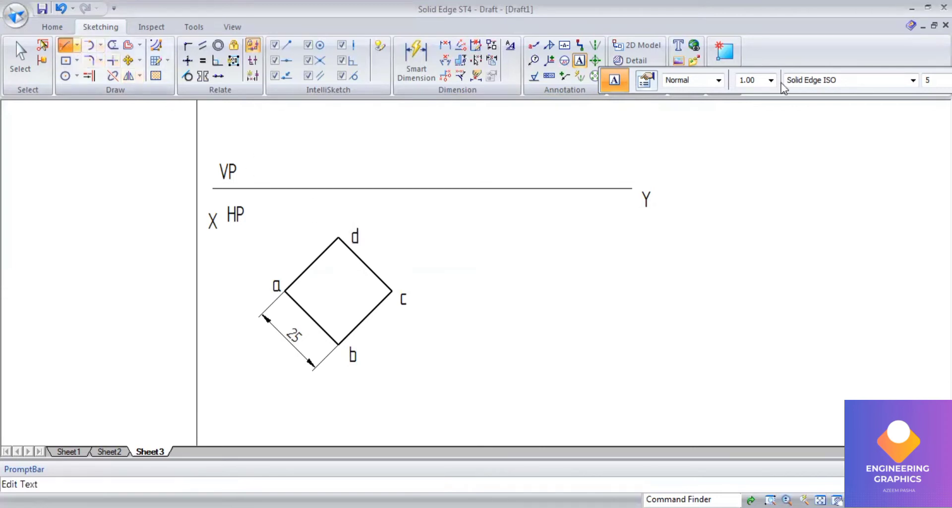
{"action": "left_click", "coordinate": [285, 289]}
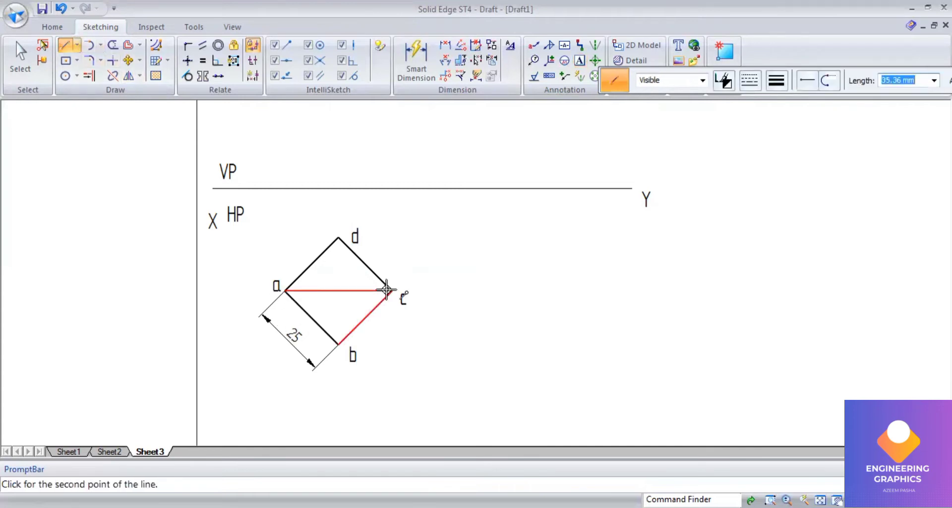
{"action": "left_click", "coordinate": [391, 291]}
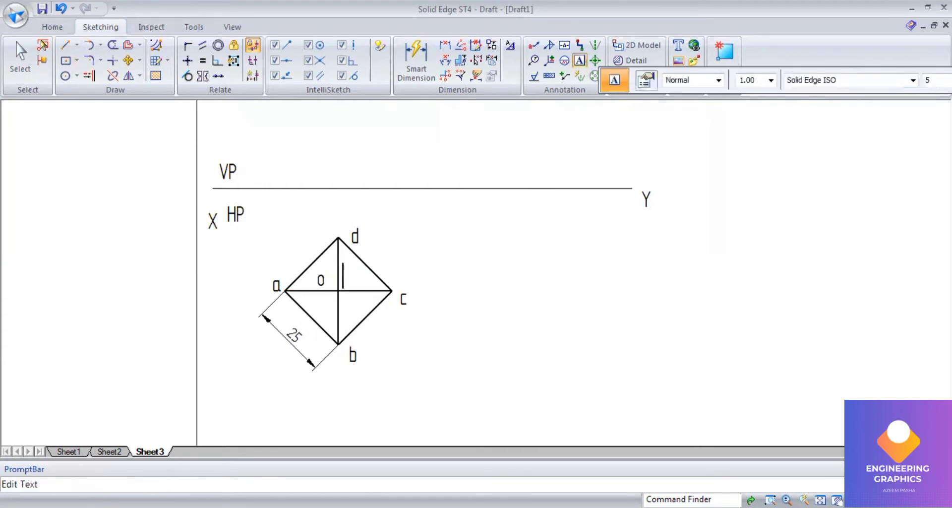
{"action": "type", "text": "o1)"}
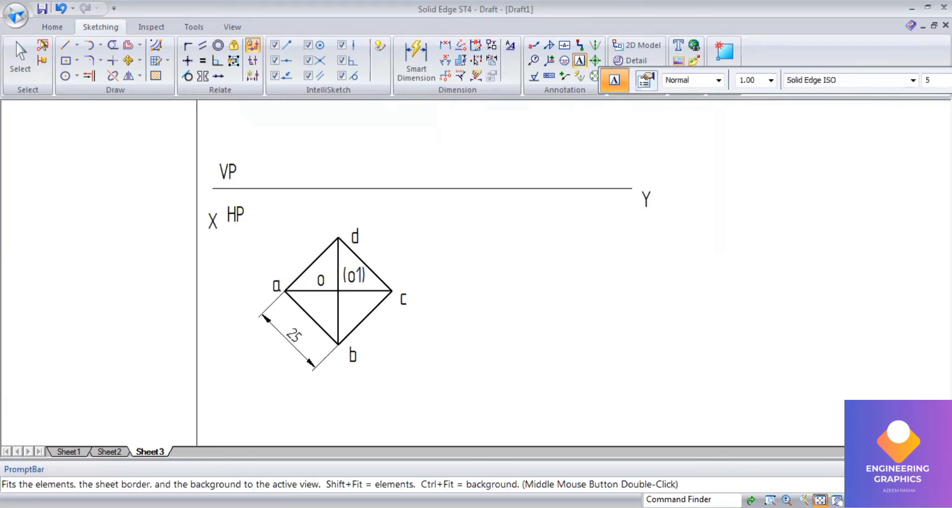
Draw 0.13 mm vertical projectors from corners a, d and c up to the XY line.
{"action": "left_click", "coordinate": [820, 499]}
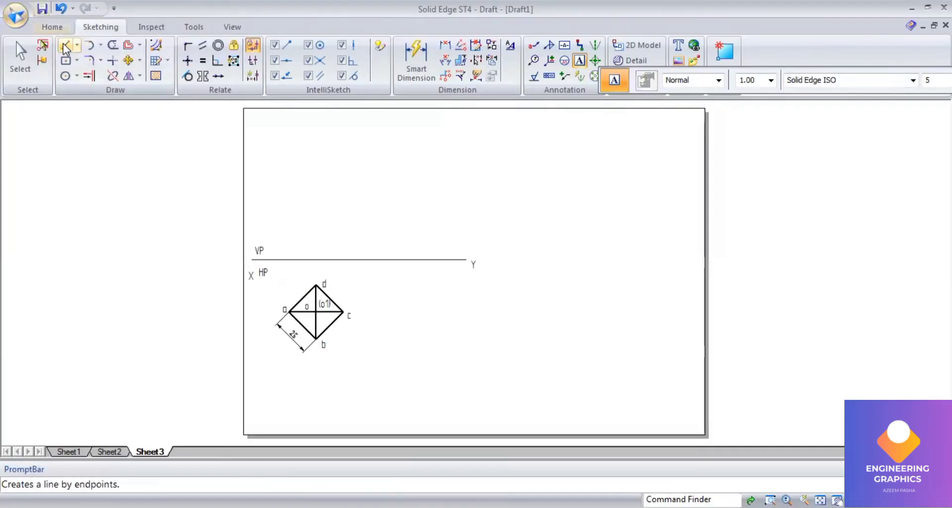
{"action": "left_click", "coordinate": [65, 47]}
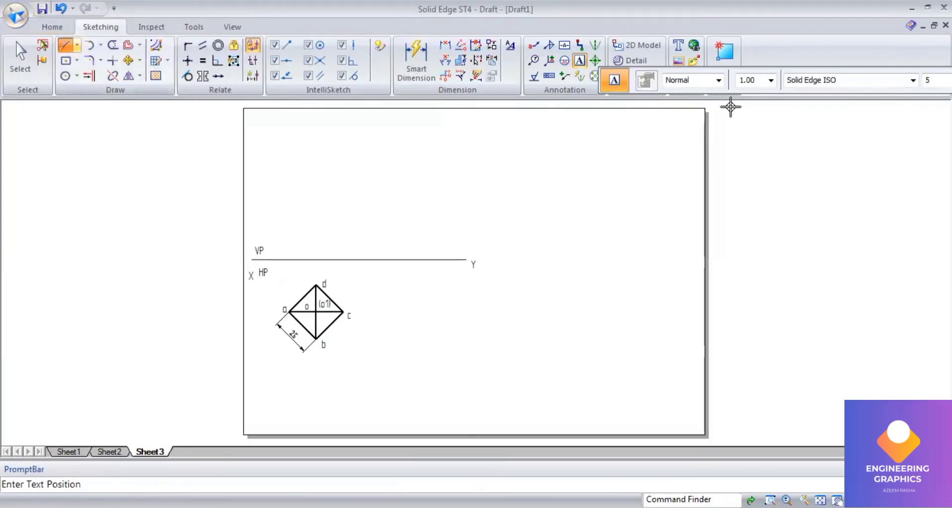
{"action": "left_click", "coordinate": [776, 80]}
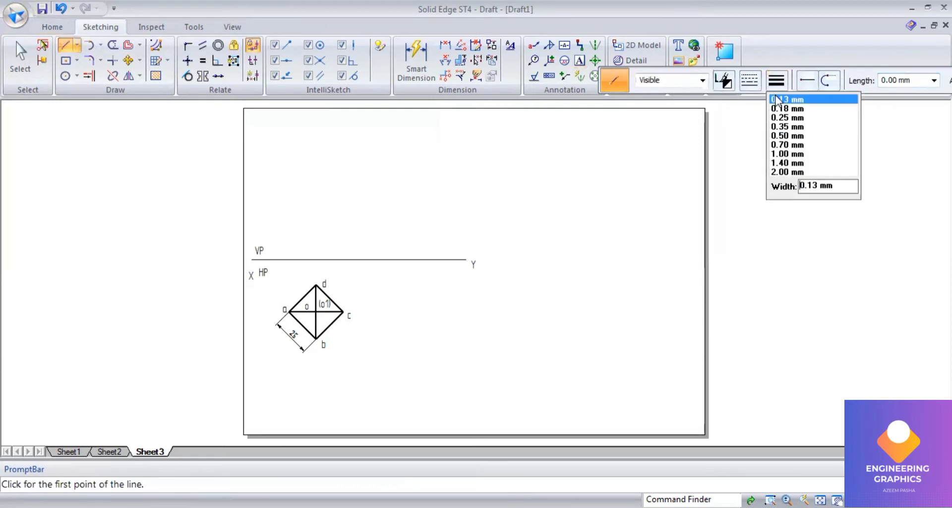
{"action": "left_click", "coordinate": [786, 99]}
{"action": "scroll", "coordinate": [277, 310], "scroll_direction": "up", "scroll_amount": 3}
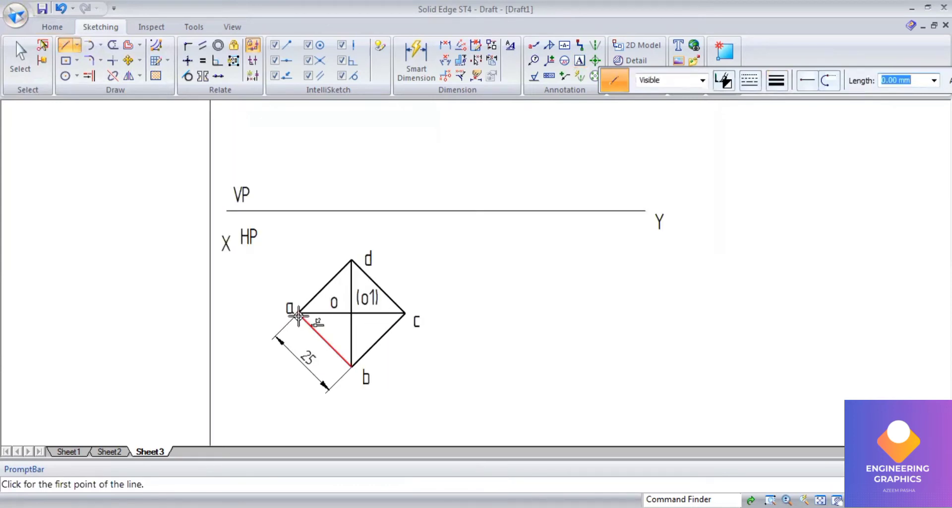
{"action": "left_click", "coordinate": [298, 313]}
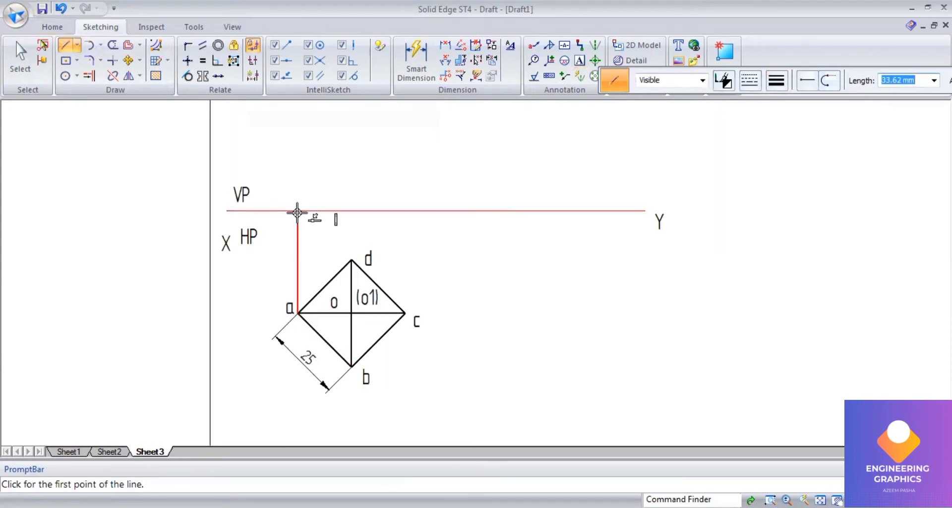
{"action": "left_click", "coordinate": [297, 211]}
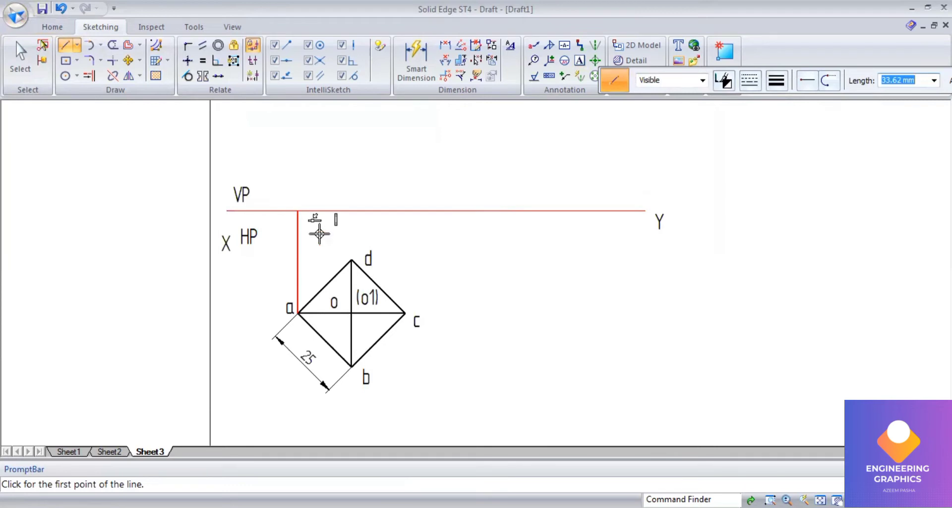
{"action": "left_click", "coordinate": [353, 259]}
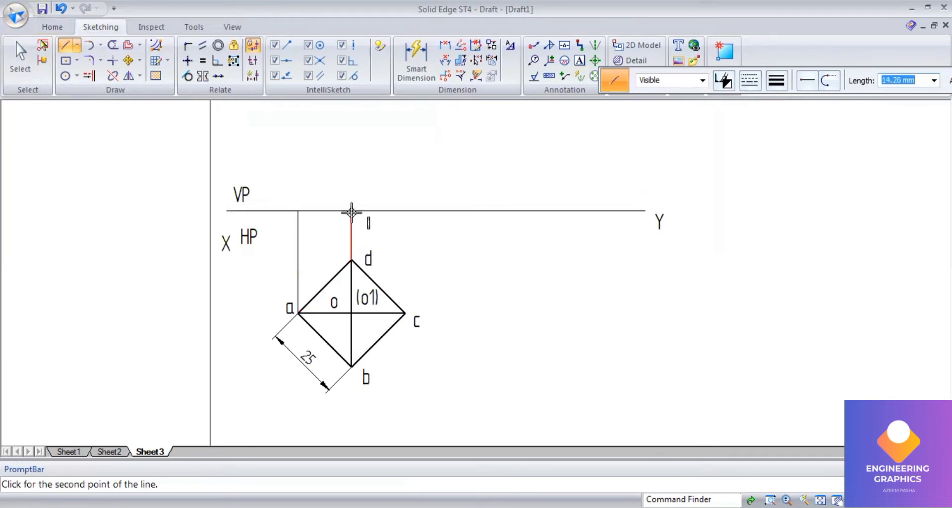
{"action": "left_click", "coordinate": [404, 313]}
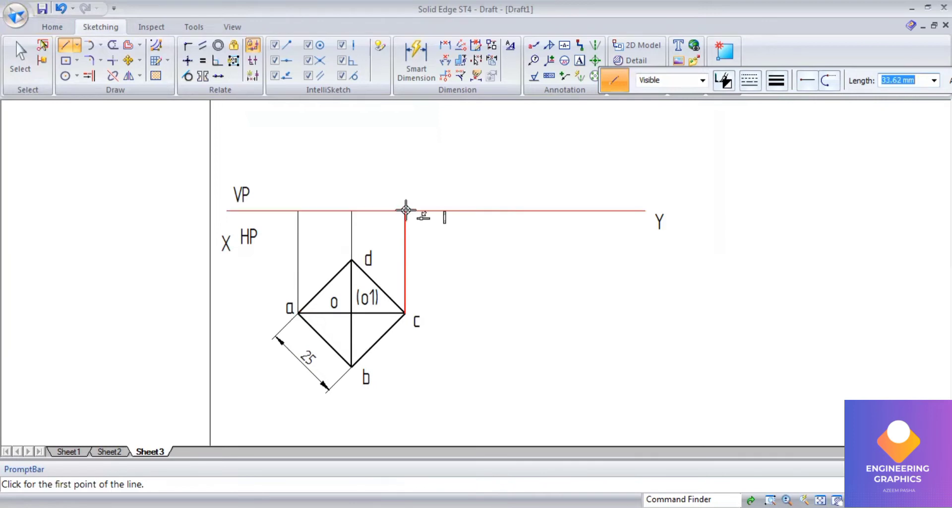
{"action": "left_click", "coordinate": [405, 210]}
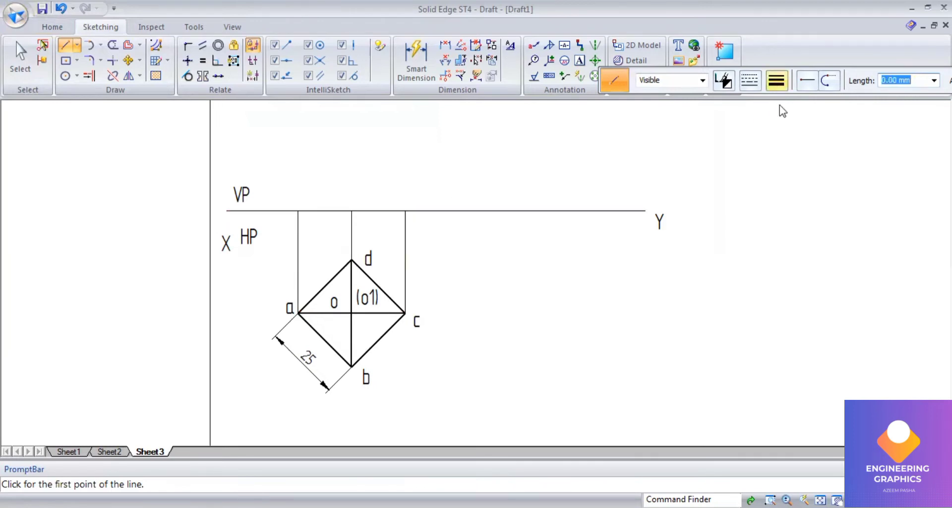
{"action": "left_click", "coordinate": [776, 80]}
{"action": "left_click", "coordinate": [788, 139]}
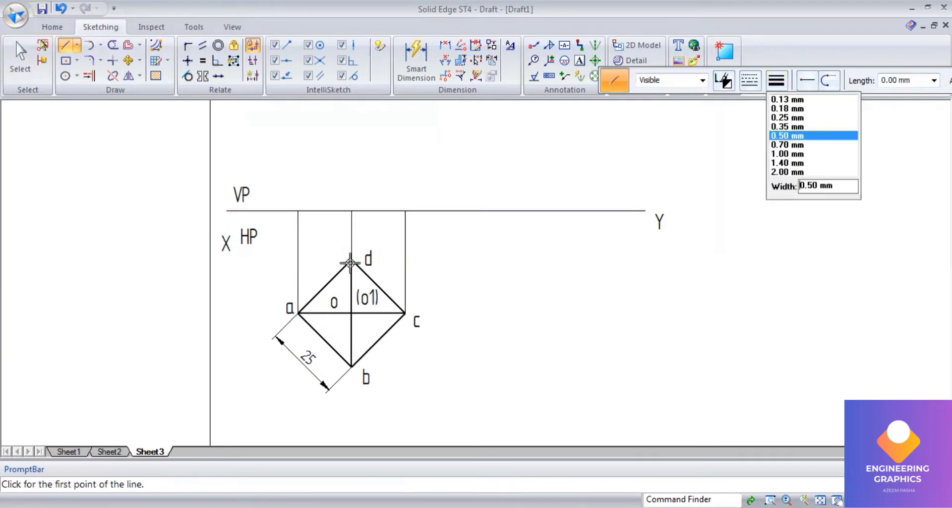
Draw a 50 mm vertical axis up from XY above d and dimension it 50.
{"action": "left_click", "coordinate": [351, 210]}
{"action": "type", "text": "50"}
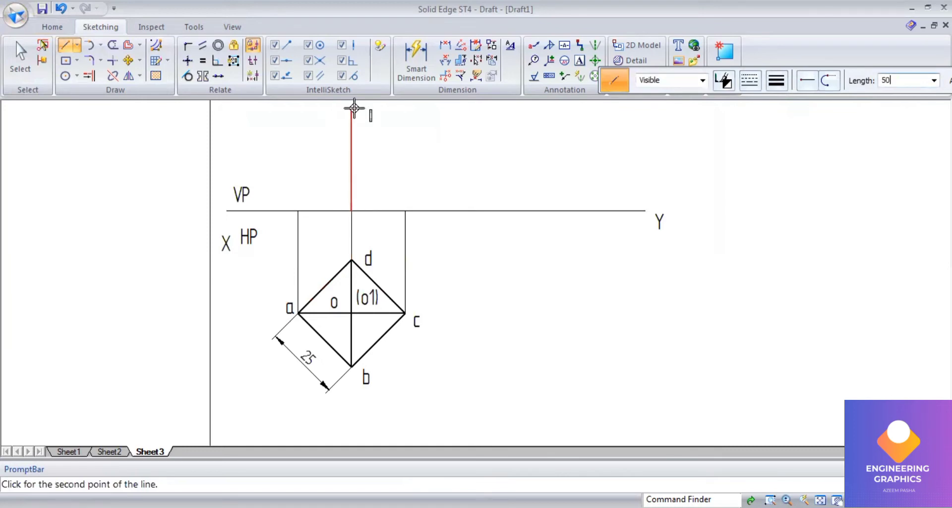
{"action": "key", "text": "Return"}
{"action": "left_click", "coordinate": [354, 107]}
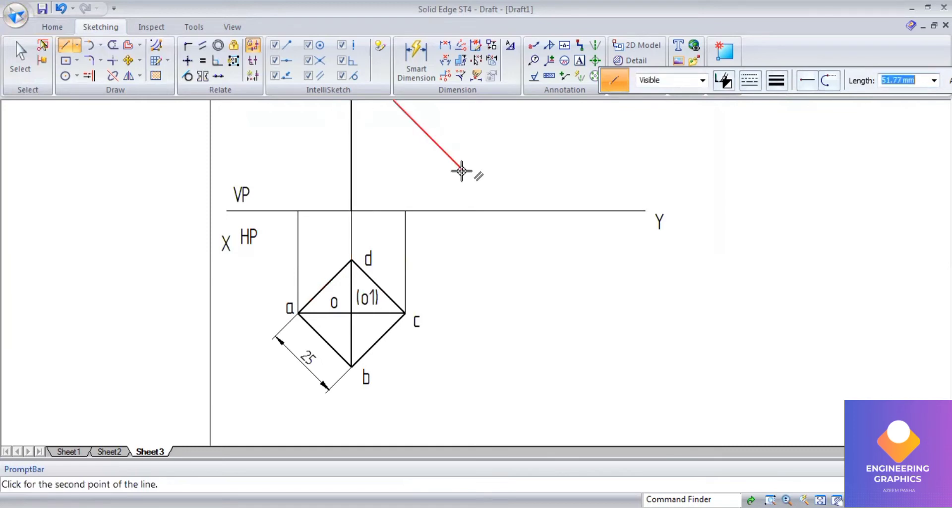
{"action": "key", "text": "Escape"}
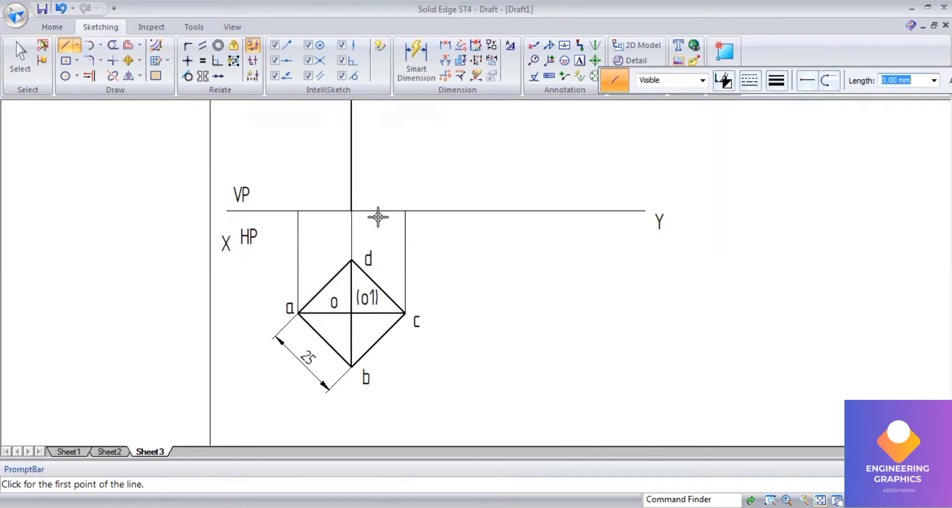
{"action": "scroll", "coordinate": [379, 215], "scroll_direction": "down", "scroll_amount": 1}
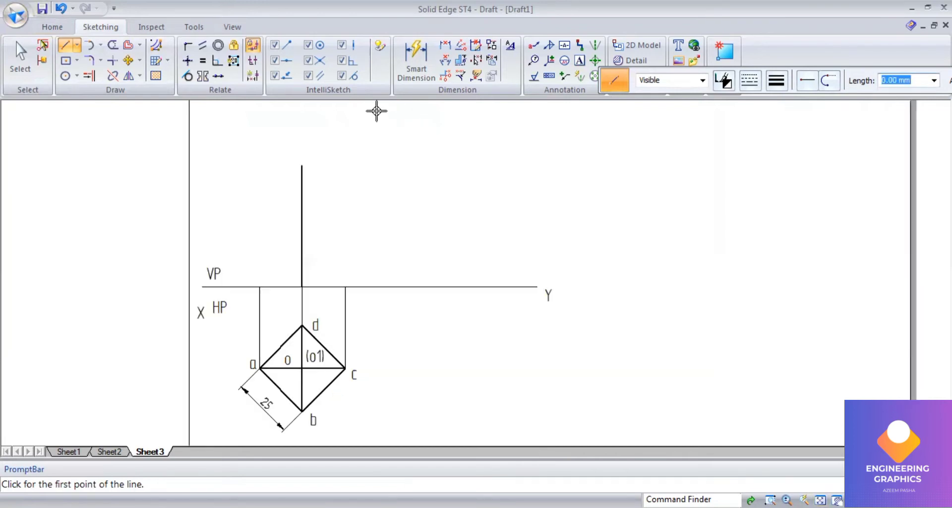
{"action": "left_click", "coordinate": [302, 204]}
{"action": "left_click", "coordinate": [209, 224]}
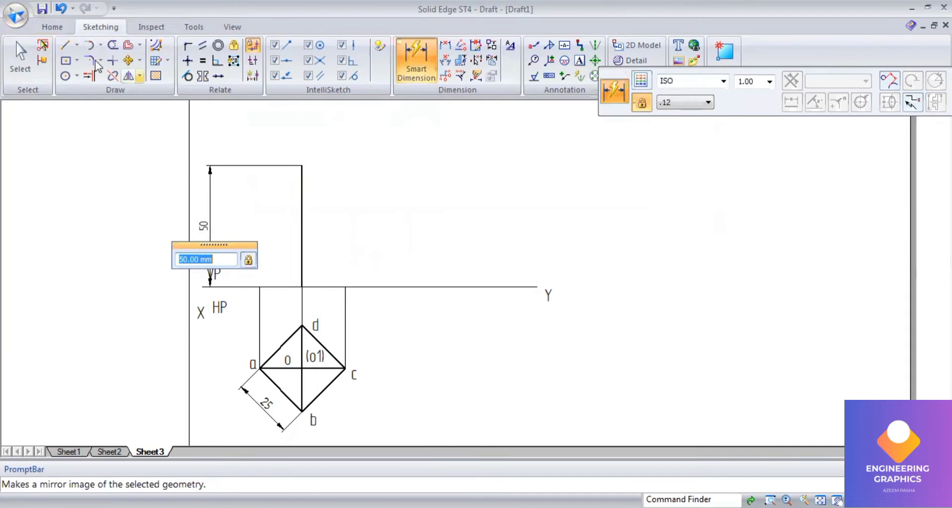
Draw the slant edge from the apex down to c' and the base along XY to a'.
{"action": "left_click", "coordinate": [64, 45]}
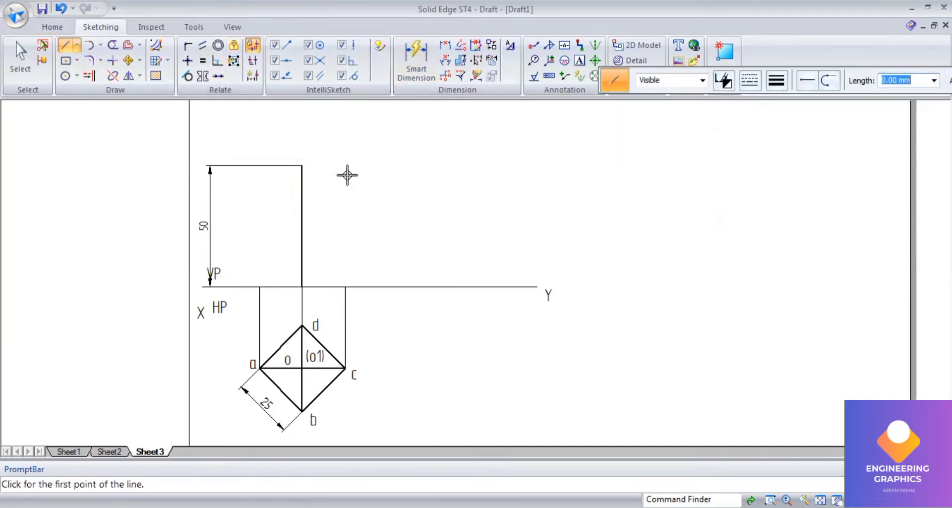
{"action": "left_click", "coordinate": [302, 165]}
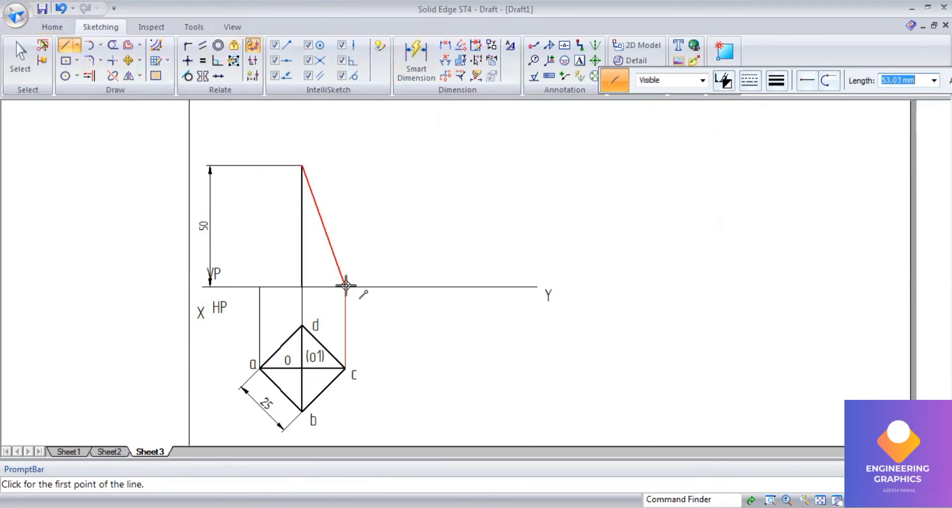
{"action": "left_click", "coordinate": [346, 286]}
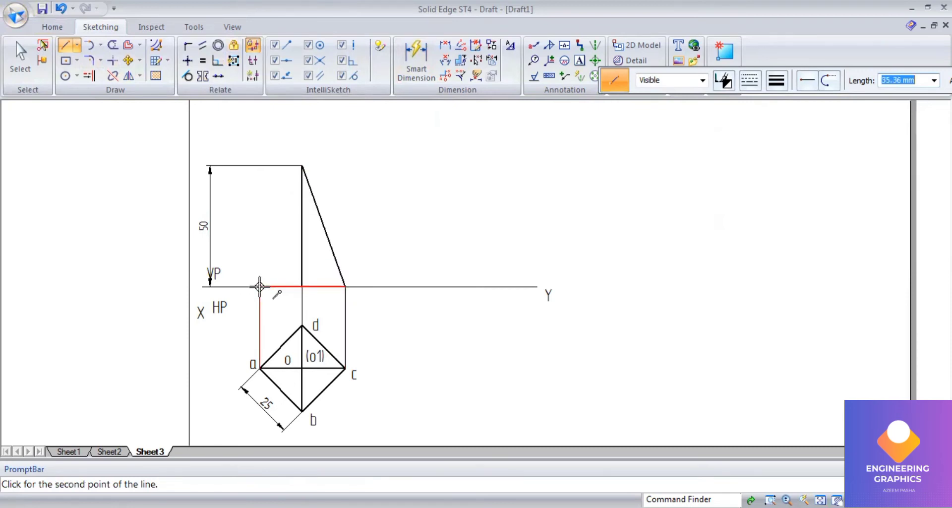
{"action": "left_click", "coordinate": [260, 286]}
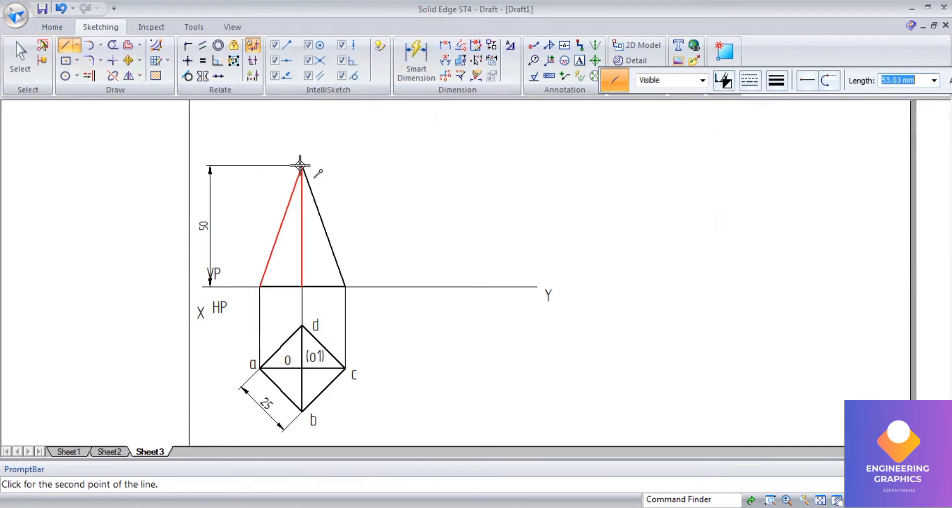
{"action": "left_click", "coordinate": [579, 60]}
Label the front-view base points a', b'(d'), c' and (o1'), comparing with the reference PDF.
{"action": "left_click", "coordinate": [247, 270]}
{"action": "type", "text": "a'"}
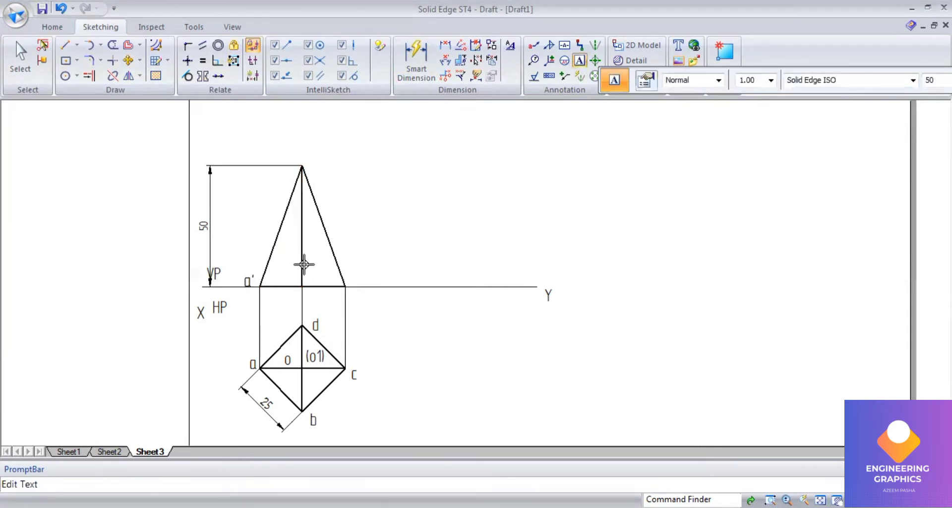
{"action": "left_click", "coordinate": [303, 264]}
{"action": "type", "text": "b'"}
{"action": "left_click", "coordinate": [345, 265]}
{"action": "type", "text": "c'"}
{"action": "left_click", "coordinate": [314, 266]}
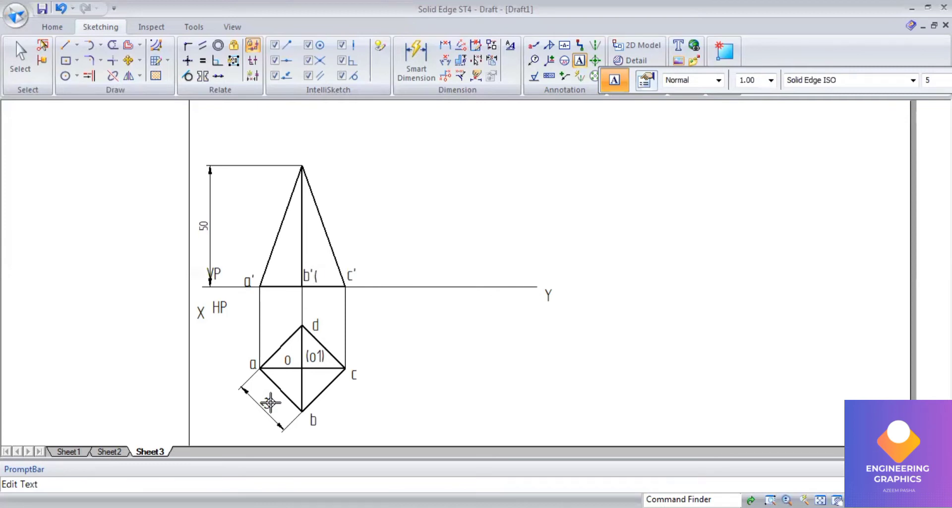
{"action": "type", "text": "(d')"}
{"action": "left_click", "coordinate": [283, 276]}
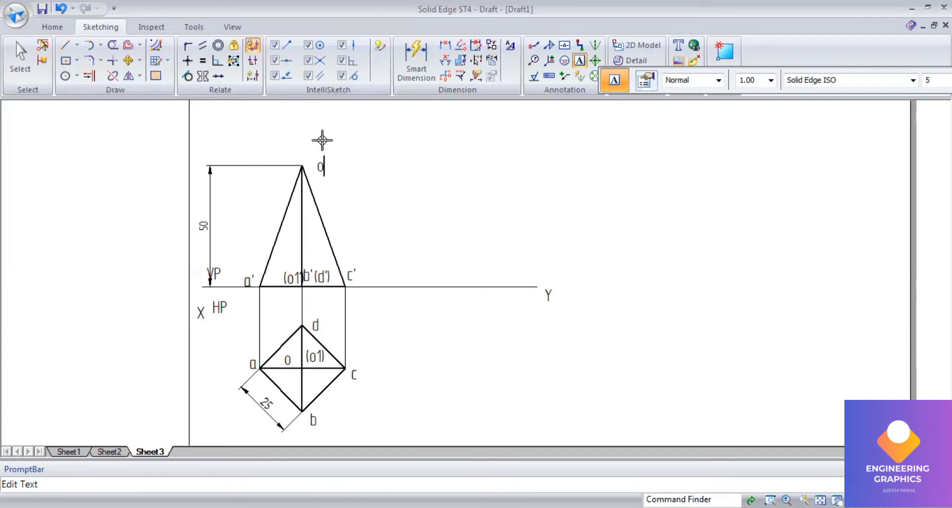
{"action": "key", "text": "alt+Tab"}
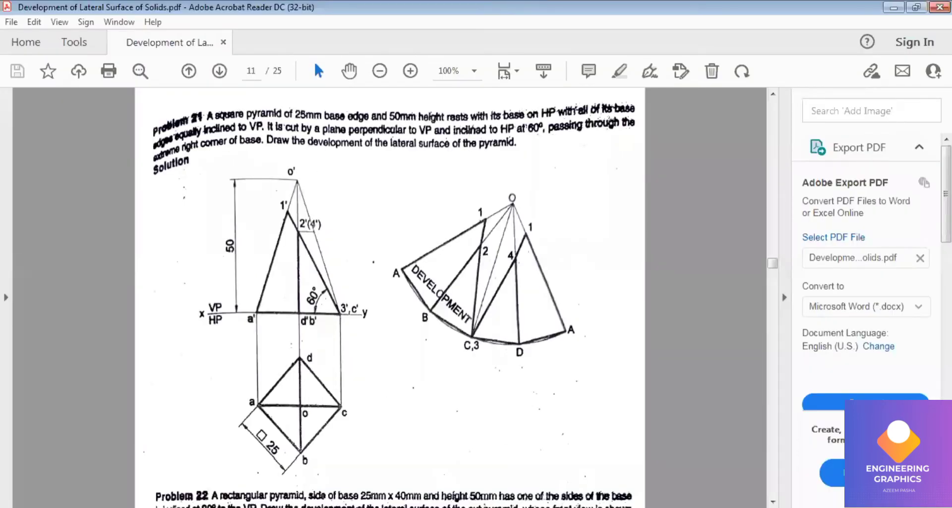
{"action": "key", "text": "alt+Tab"}
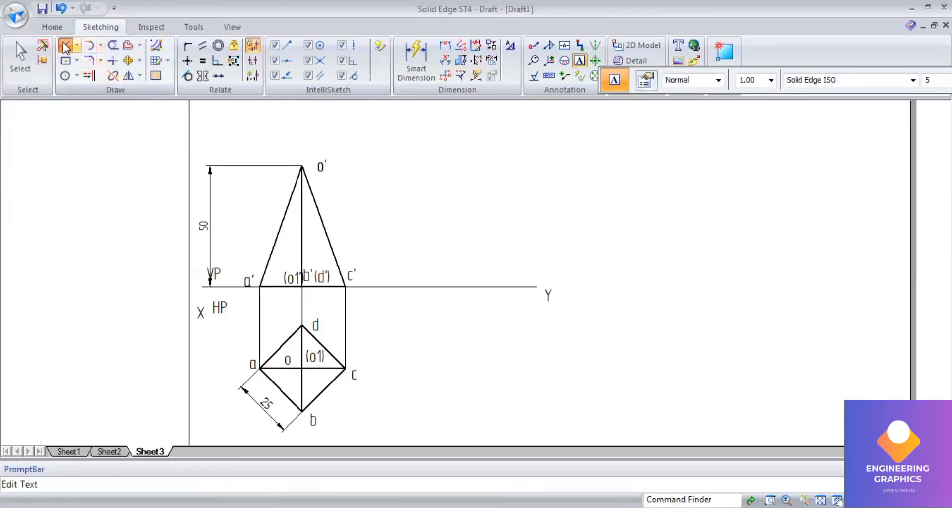
Draw the cutting-plane line from c' at a 120° angle.
{"action": "left_click", "coordinate": [65, 46]}
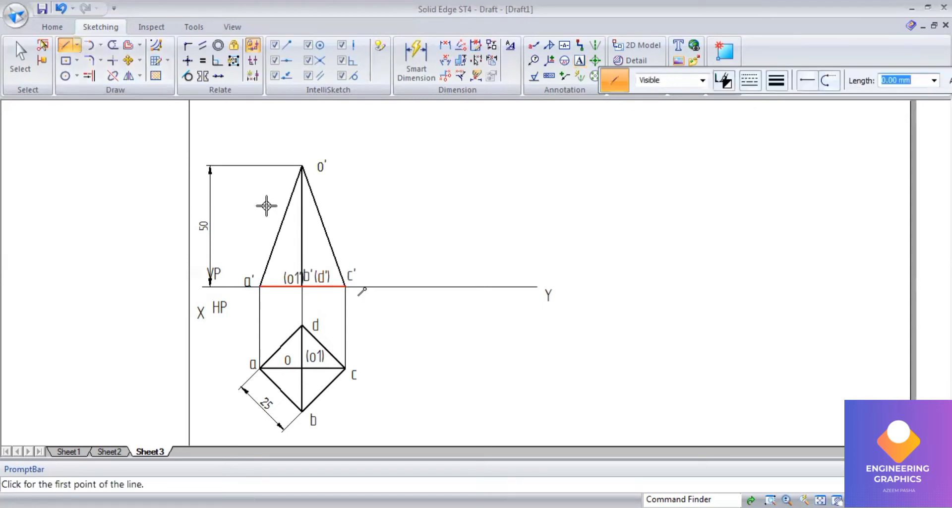
{"action": "left_click", "coordinate": [346, 286]}
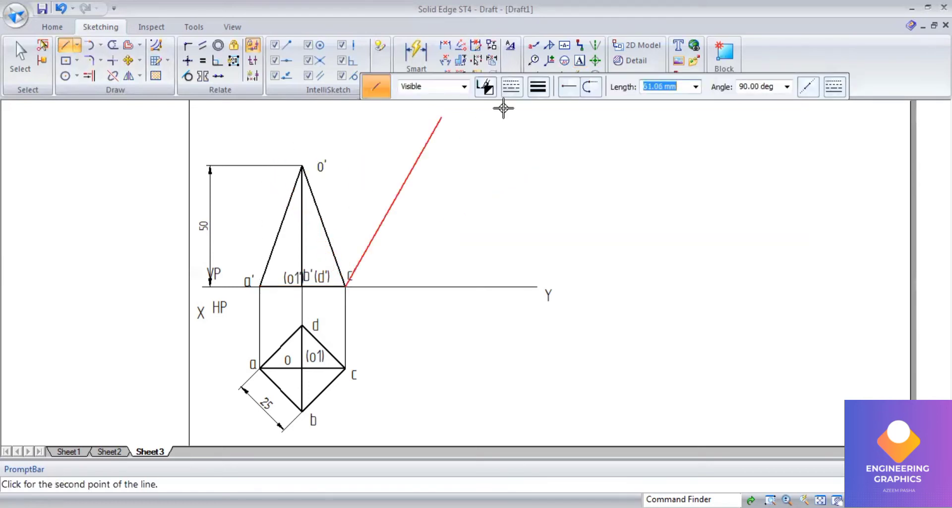
{"action": "left_click", "coordinate": [753, 87]}
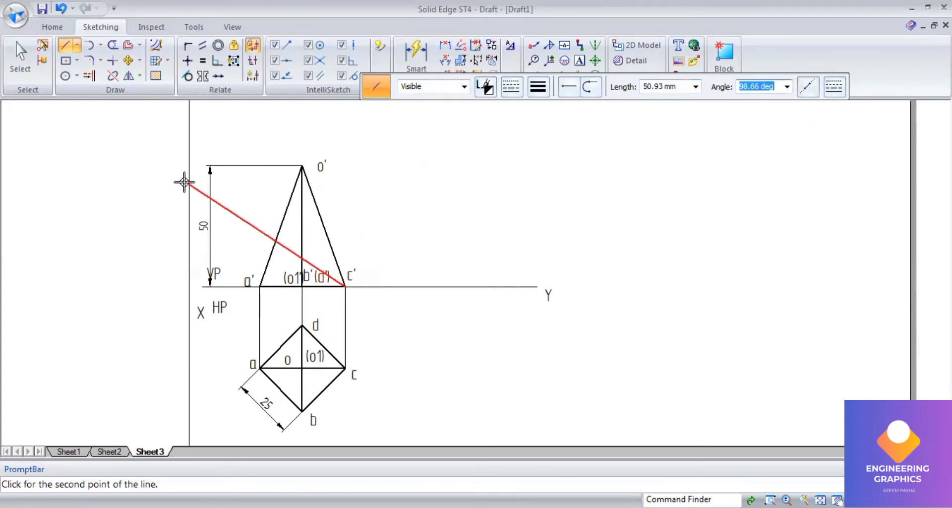
{"action": "type", "text": "12"}
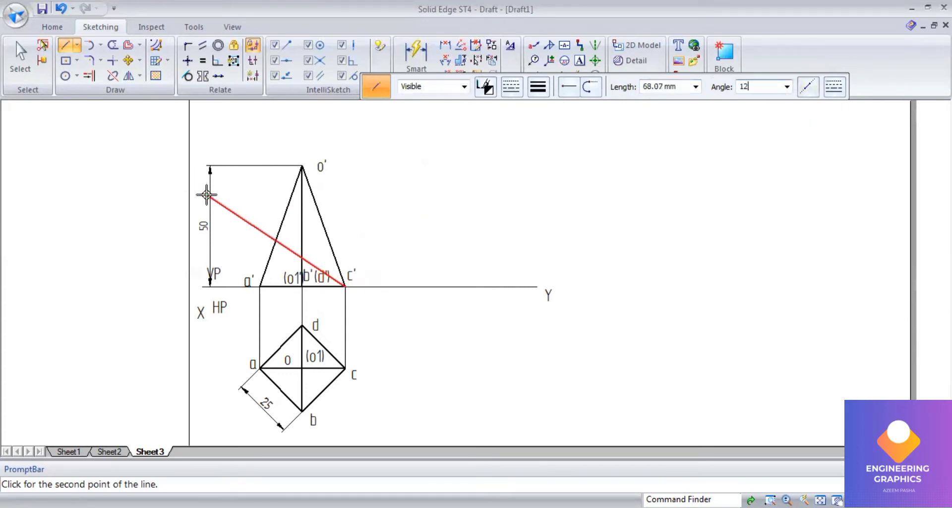
{"action": "type", "text": "0"}
{"action": "key", "text": "Tab"}
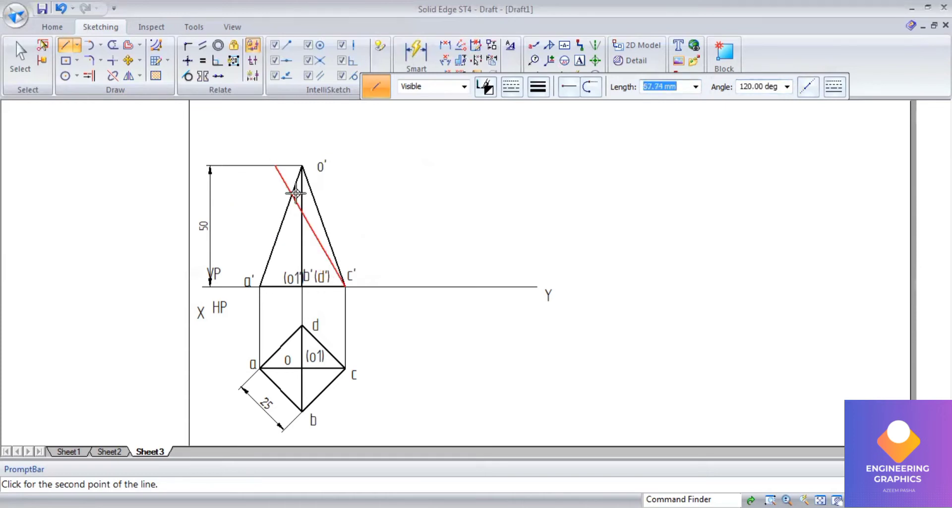
{"action": "left_click", "coordinate": [7, 44]}
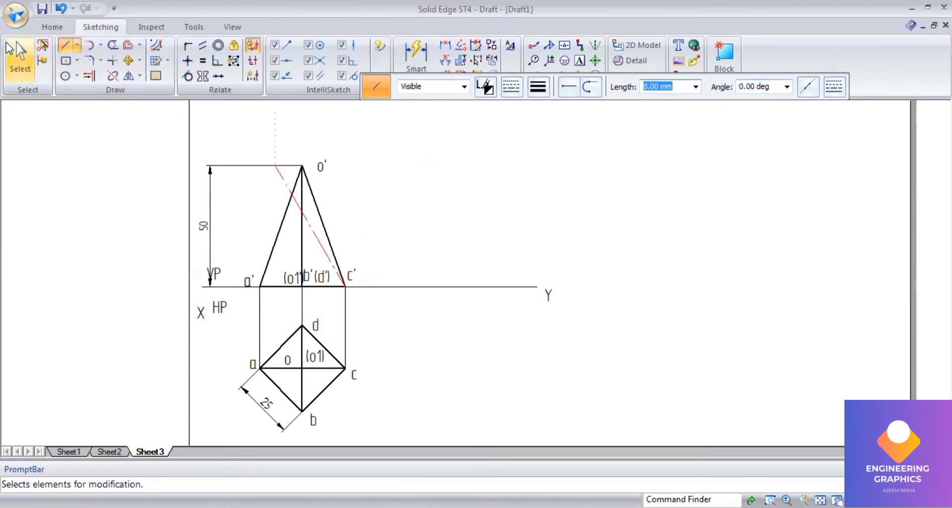
{"action": "key", "text": "Escape"}
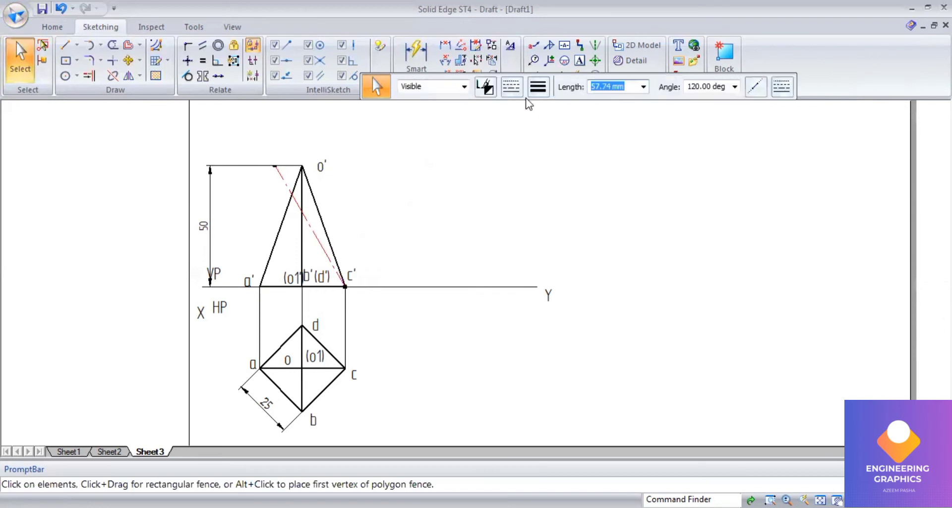
Change the cut line's width and compare it with the reference PDF.
{"action": "left_click", "coordinate": [534, 91]}
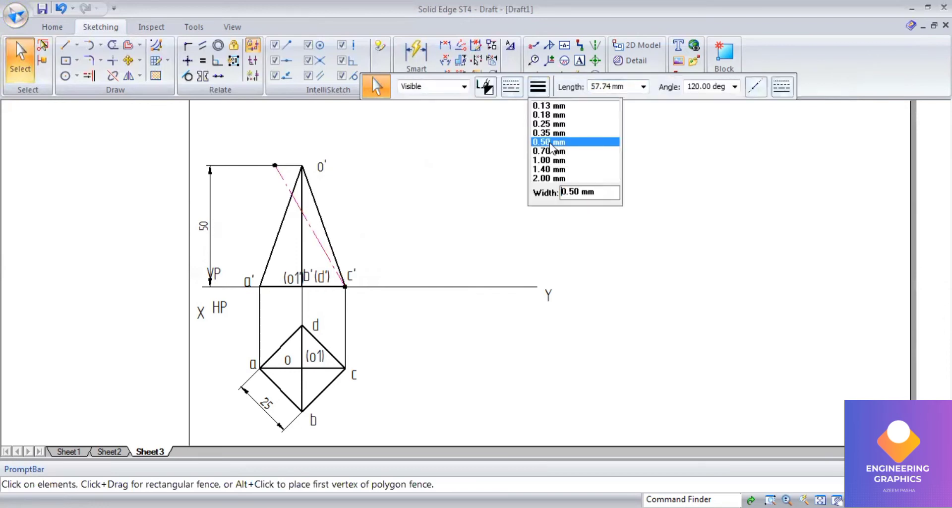
{"action": "left_click", "coordinate": [389, 244]}
{"action": "scroll", "coordinate": [324, 197], "scroll_direction": "up", "scroll_amount": 2}
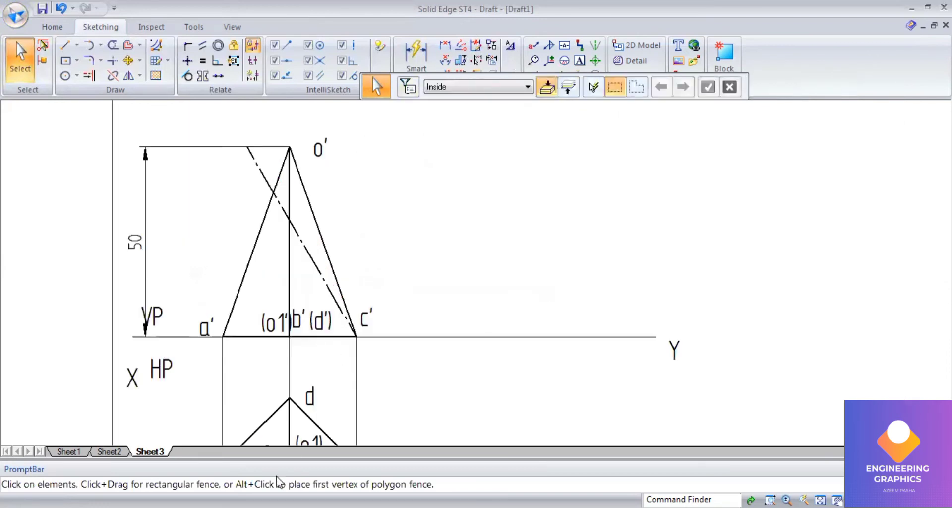
{"action": "key", "text": "alt+Tab"}
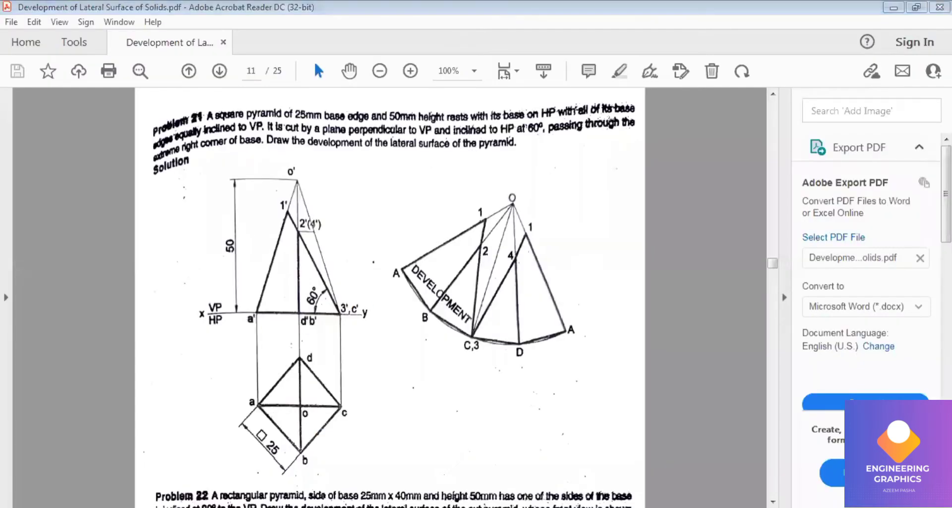
{"action": "key", "text": "alt+Tab"}
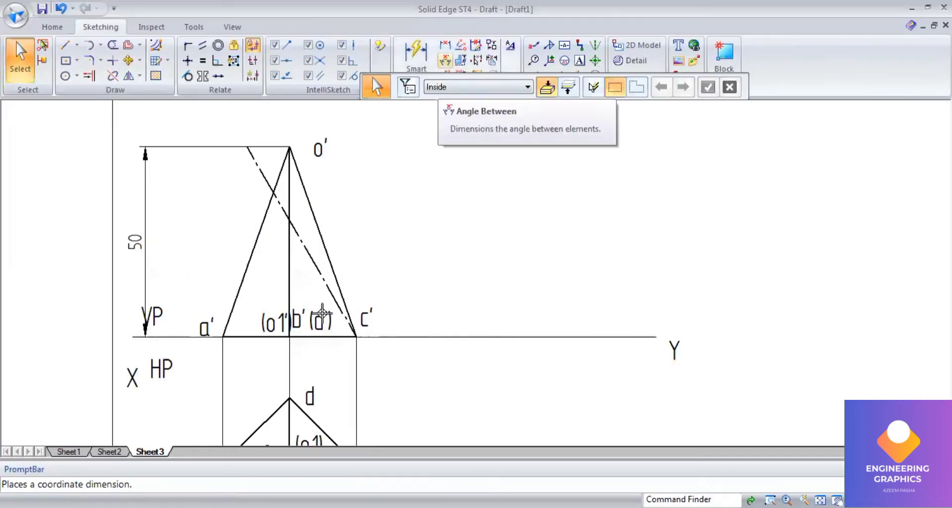
Add a 60° angle dimension between the cut line and the vertical axis.
{"action": "left_click", "coordinate": [324, 290]}
{"action": "left_click", "coordinate": [290, 323]}
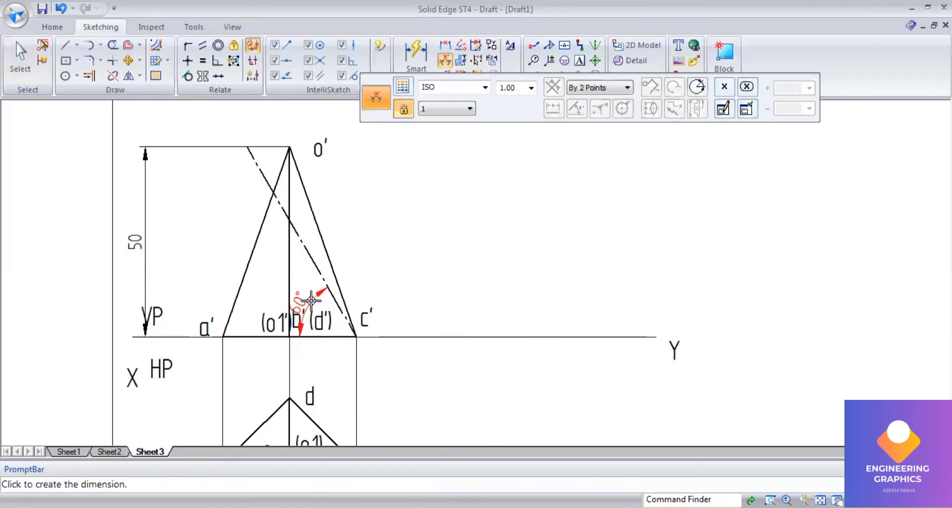
{"action": "left_click", "coordinate": [258, 277]}
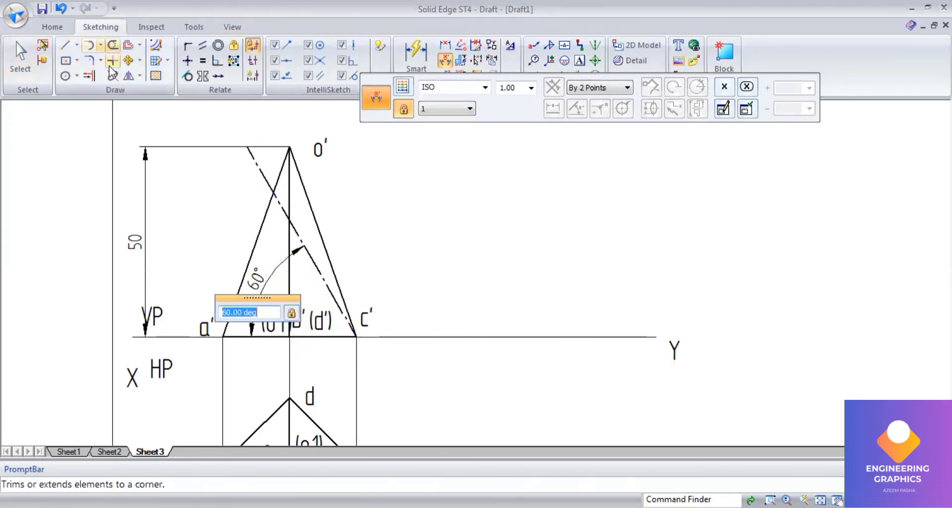
Split edge a'–o' and the vertical o'–b' line where the cut line crosses them.
{"action": "left_click", "coordinate": [113, 85]}
{"action": "scroll", "coordinate": [131, 110], "scroll_direction": "up", "scroll_amount": 1}
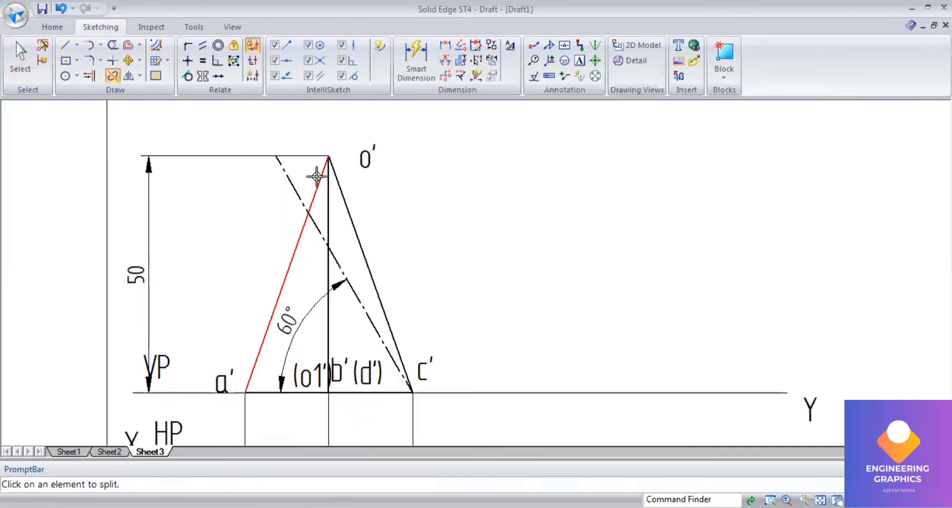
{"action": "left_click", "coordinate": [311, 204]}
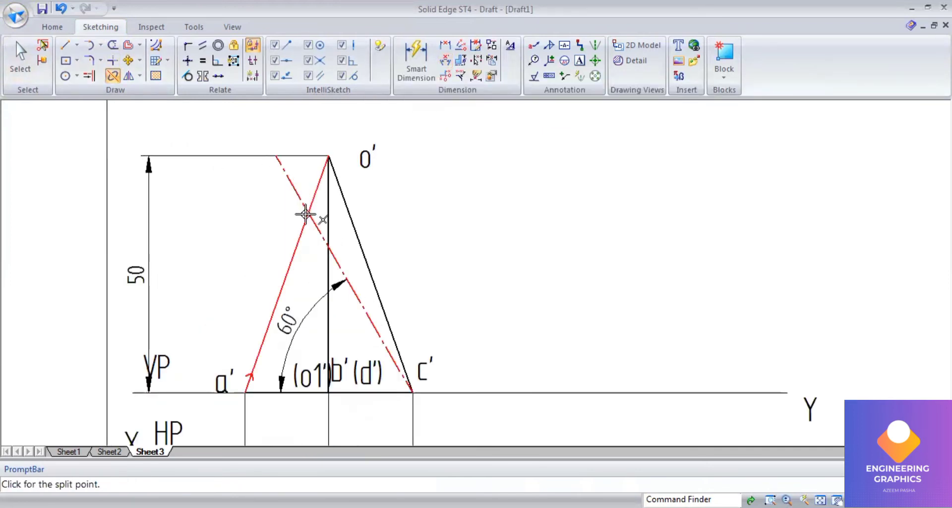
{"action": "left_click", "coordinate": [306, 215]}
{"action": "left_click", "coordinate": [328, 204]}
{"action": "left_click", "coordinate": [326, 248]}
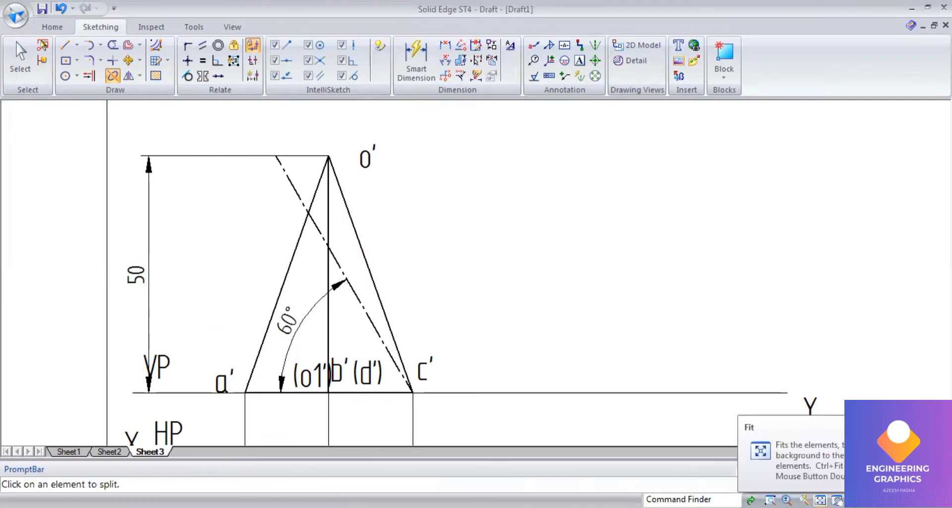
{"action": "left_click", "coordinate": [804, 499]}
Add text labels 1 and 2 beside the apex intersections in the front view.
{"action": "scroll", "coordinate": [326, 322], "scroll_direction": "up", "scroll_amount": 3}
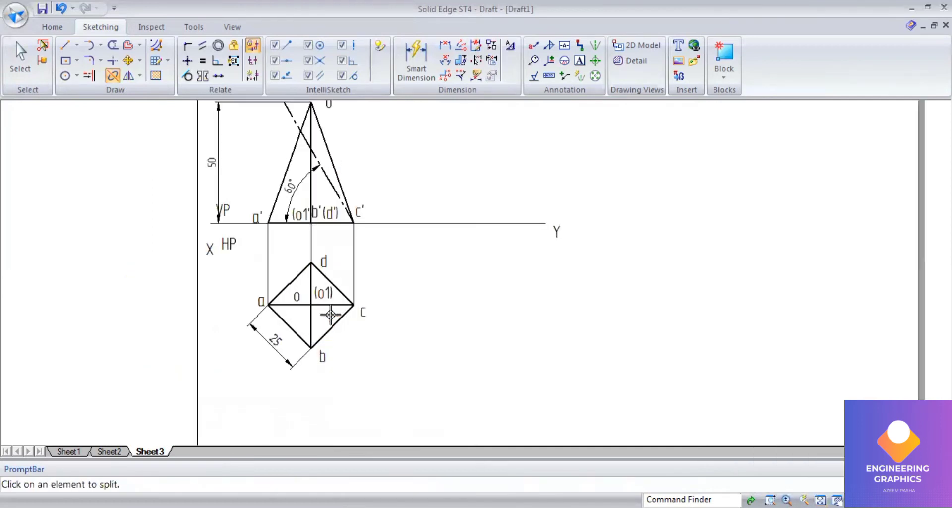
{"action": "left_click", "coordinate": [579, 61]}
{"action": "left_click", "coordinate": [290, 119]}
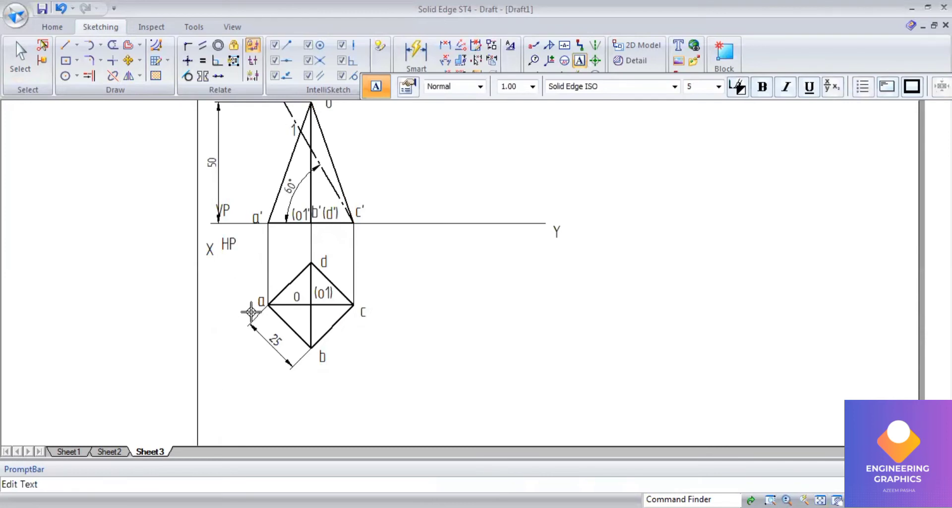
{"action": "left_click", "coordinate": [313, 129]}
{"action": "type", "text": "2"}
Add point numbers 2 at point b, 4 below the apex labels, and 4 at d.
{"action": "left_click", "coordinate": [312, 354]}
{"action": "type", "text": "2"}
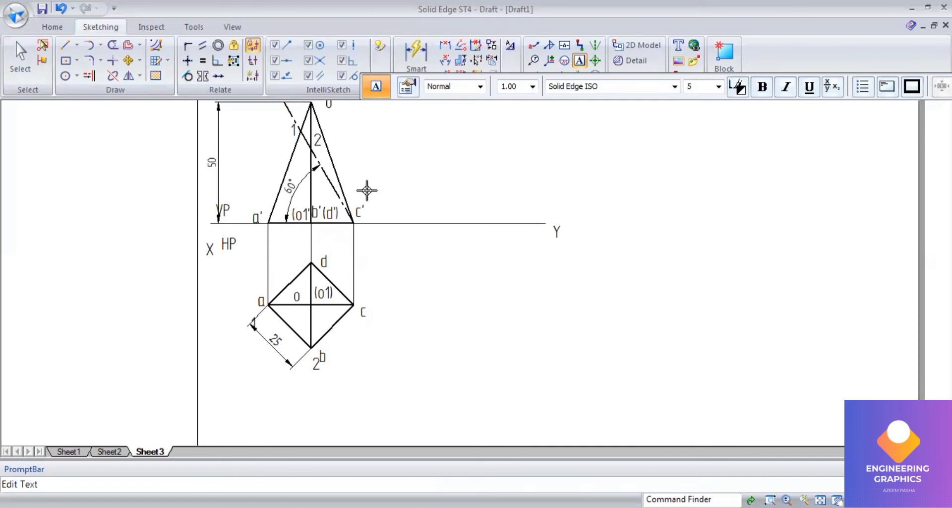
{"action": "left_click", "coordinate": [322, 145]}
{"action": "type", "text": "4"}
{"action": "left_click", "coordinate": [316, 241]}
{"action": "type", "text": "4"}
{"action": "scroll", "coordinate": [322, 319], "scroll_direction": "down", "scroll_amount": 1}
{"action": "scroll", "coordinate": [410, 206], "scroll_direction": "up", "scroll_amount": 1}
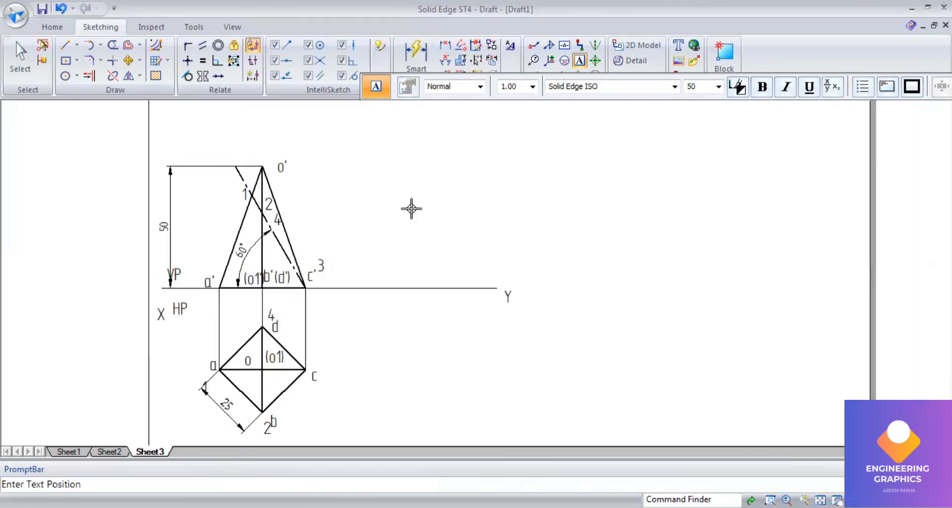
Dimension edge o'c' with its 53.03 true length.
{"action": "left_click", "coordinate": [400, 64]}
{"action": "left_click", "coordinate": [278, 212]}
{"action": "left_click", "coordinate": [347, 227]}
Draw two 0.13 mm horizontal lines from cut points 1 and 2 to edge o'c'.
{"action": "scroll", "coordinate": [297, 227], "scroll_direction": "up", "scroll_amount": 2}
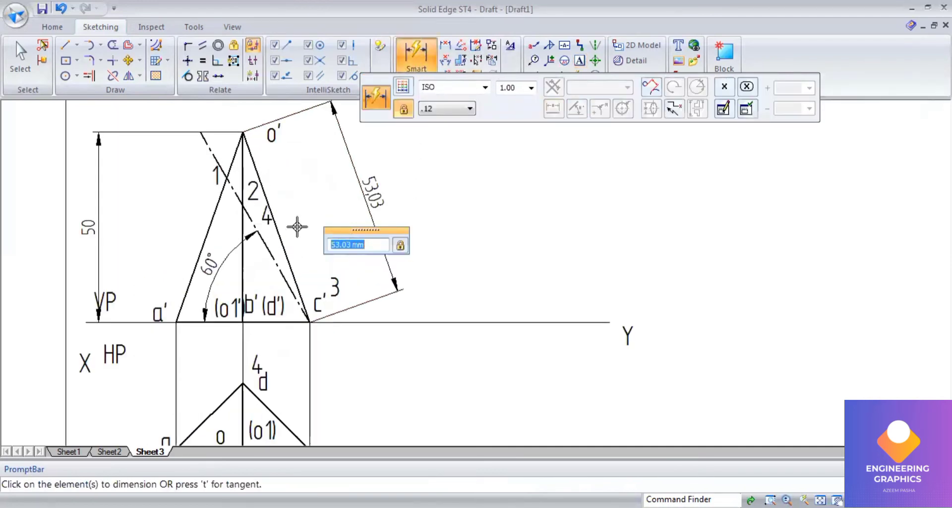
{"action": "left_click", "coordinate": [64, 45]}
{"action": "left_click", "coordinate": [538, 87]}
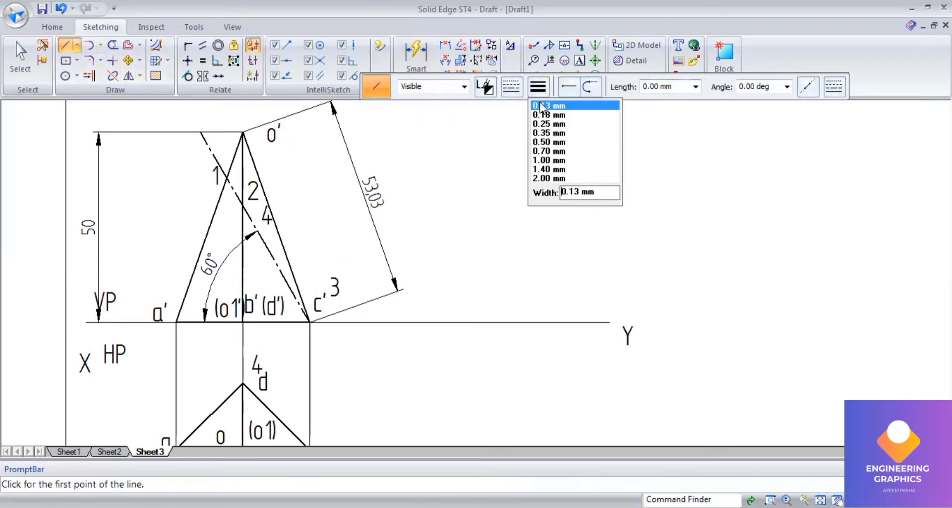
{"action": "left_click", "coordinate": [543, 105]}
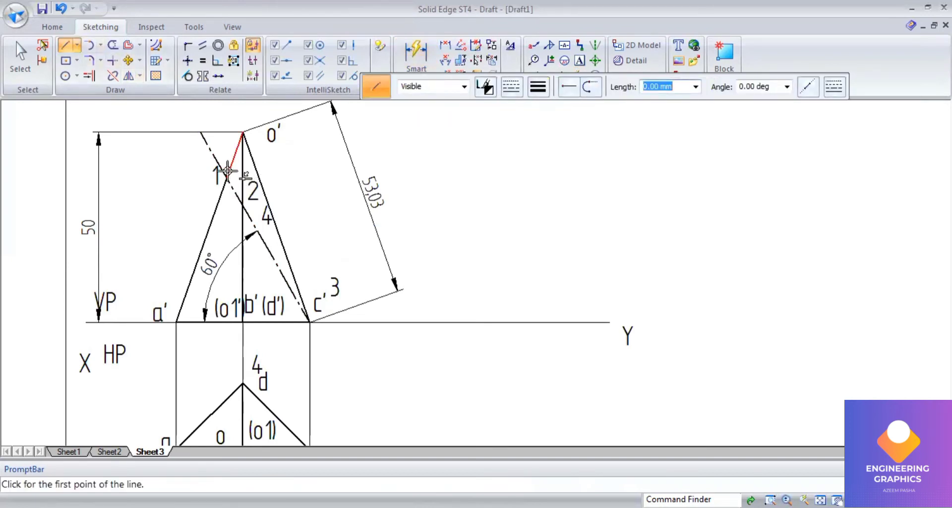
{"action": "left_click", "coordinate": [228, 177]}
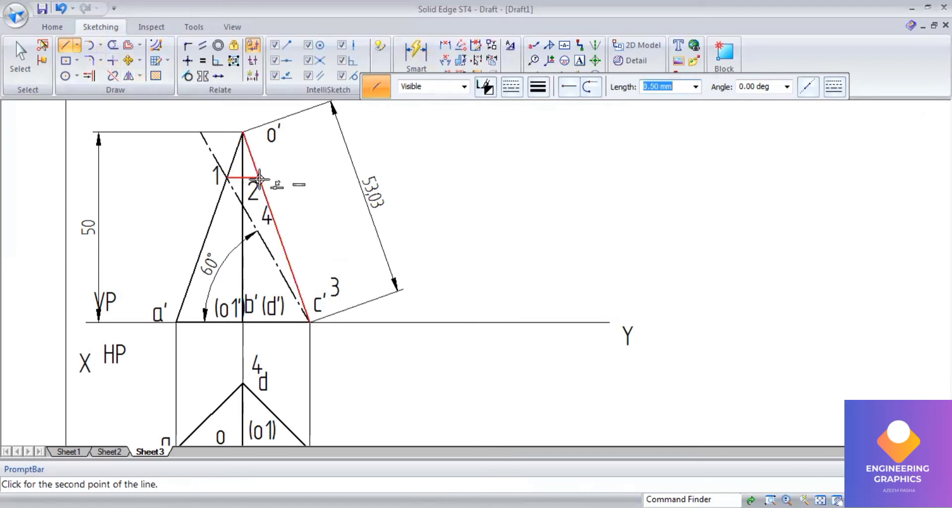
{"action": "left_click", "coordinate": [258, 177]}
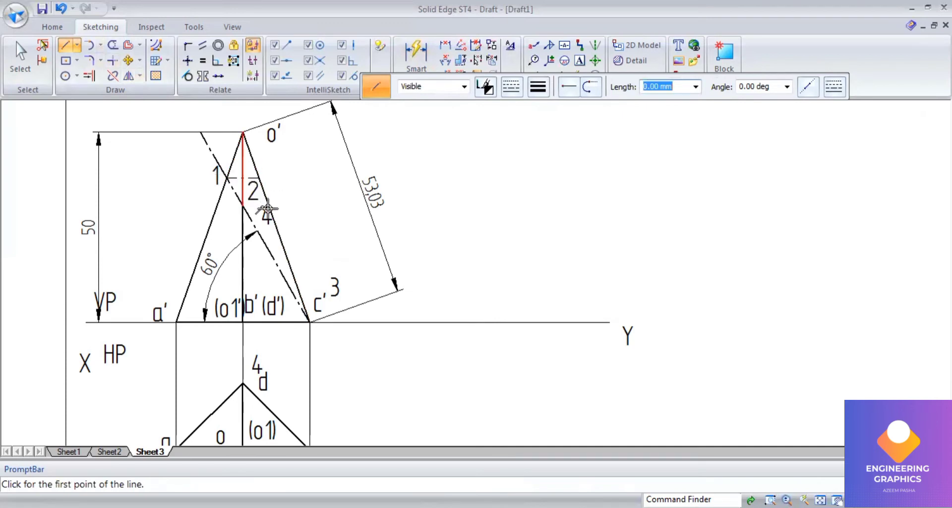
{"action": "left_click", "coordinate": [243, 204]}
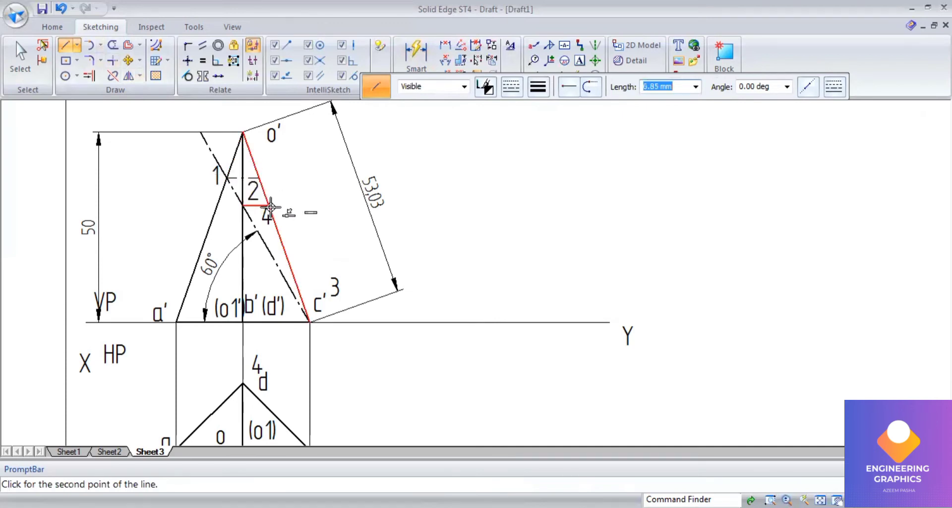
{"action": "left_click", "coordinate": [270, 208]}
{"action": "key", "text": "Escape"}
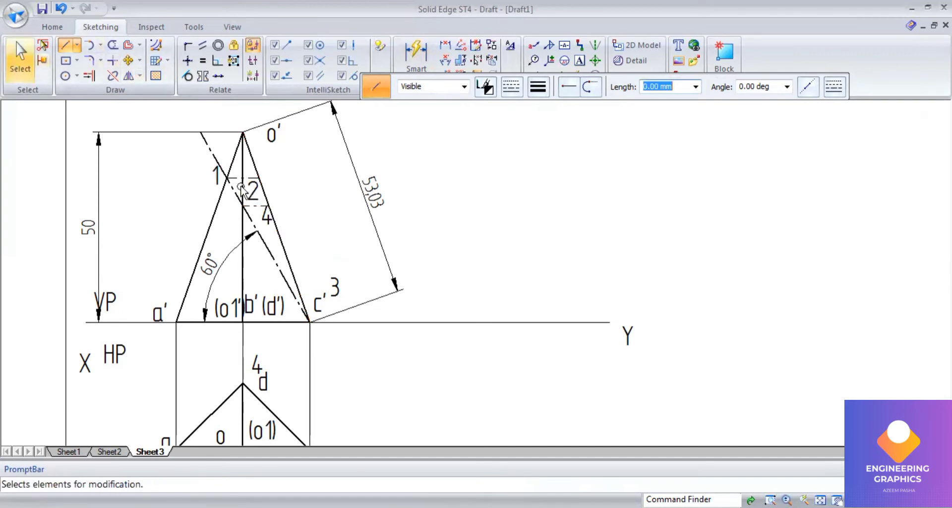
Change both short horizontal lines to a dashed line style.
{"action": "scroll", "coordinate": [241, 188], "scroll_direction": "up", "scroll_amount": 2}
{"action": "left_click", "coordinate": [225, 172]}
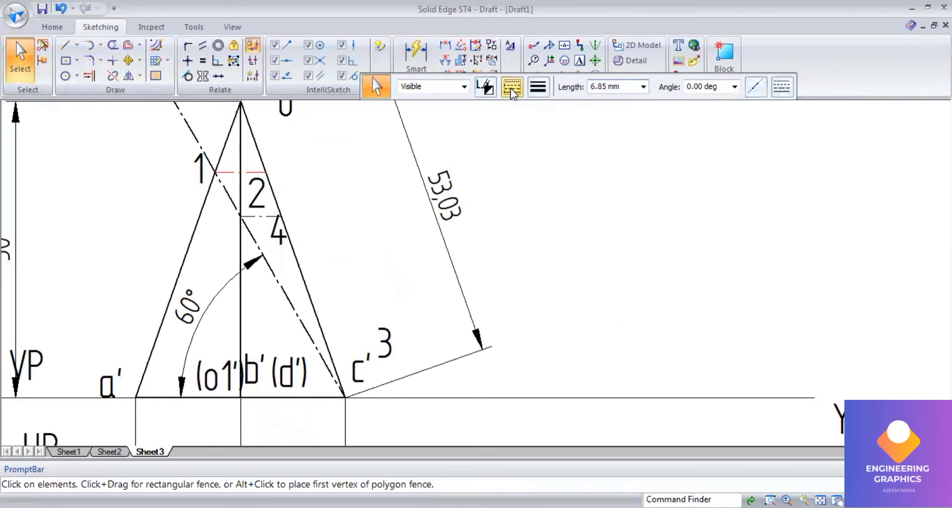
{"action": "left_click", "coordinate": [511, 91]}
{"action": "left_click", "coordinate": [513, 99]}
{"action": "left_click", "coordinate": [513, 97]}
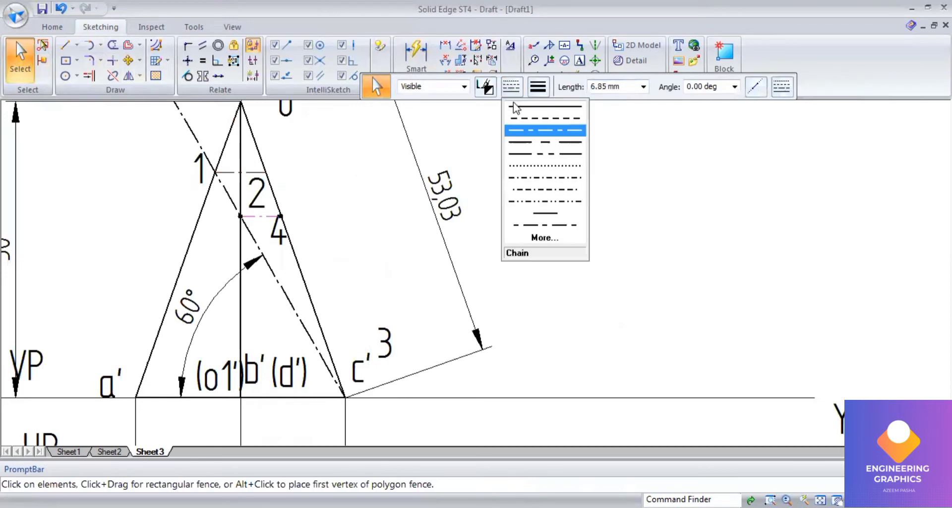
{"action": "left_click", "coordinate": [537, 195]}
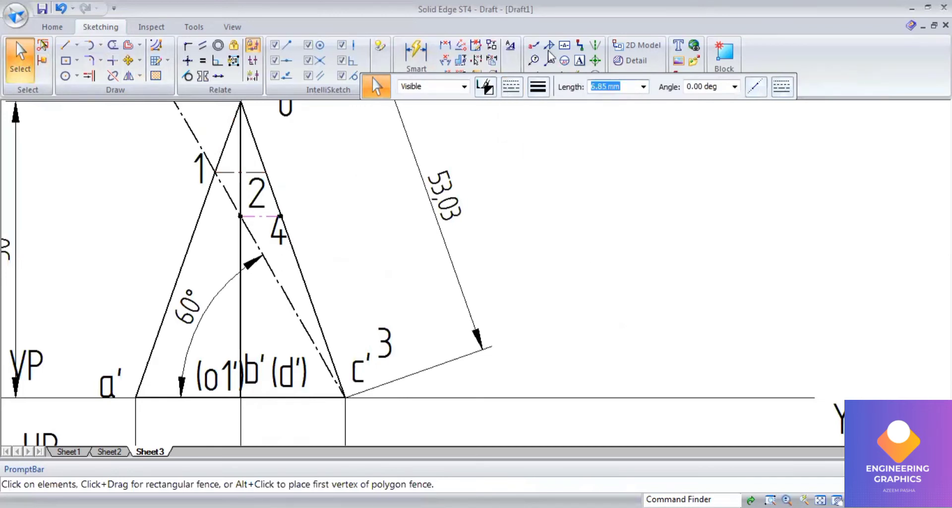
Label the transferred points 1, 2 and 4 beside edge o'c'.
{"action": "key", "text": "Escape"}
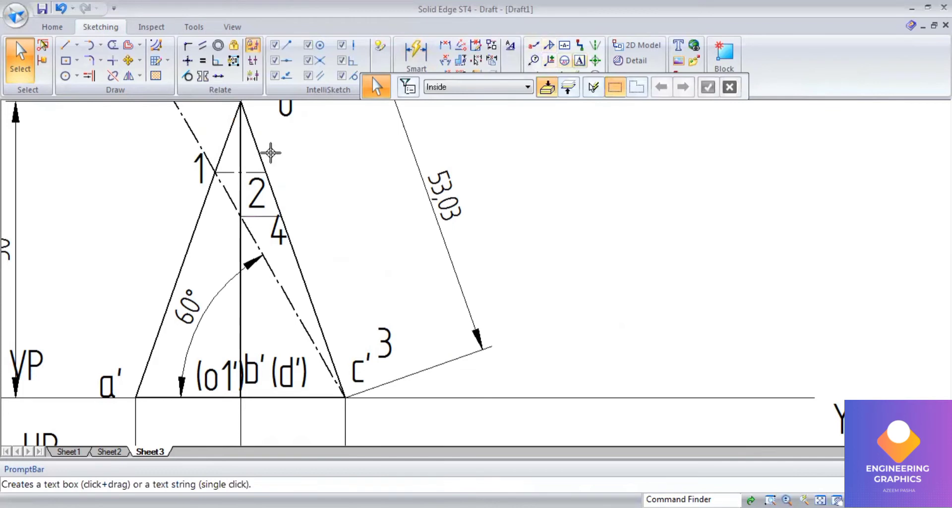
{"action": "left_click", "coordinate": [270, 152]}
{"action": "type", "text": "1"}
{"action": "type", "text": "23"}
{"action": "key", "text": "BackSpace"}
{"action": "left_click", "coordinate": [352, 218]}
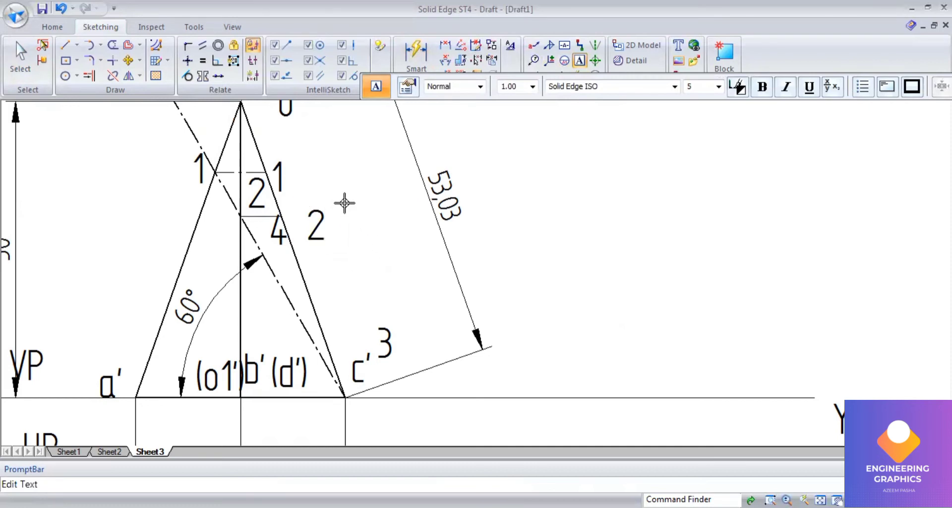
{"action": "left_click", "coordinate": [344, 202]}
{"action": "type", "text": "4"}
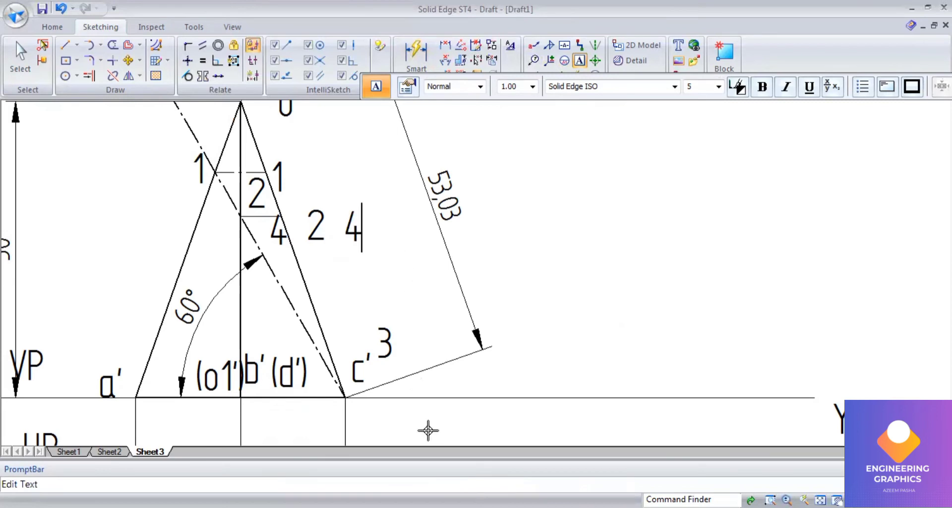
{"action": "scroll", "coordinate": [425, 427], "scroll_direction": "down", "scroll_amount": 2}
{"action": "scroll", "coordinate": [318, 227], "scroll_direction": "up", "scroll_amount": 2}
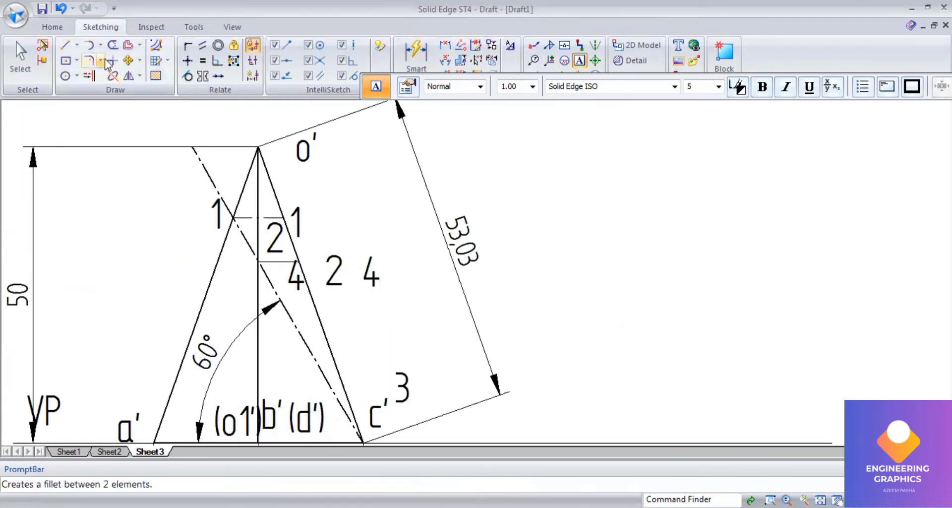
Split edge o'c' at point 1.
{"action": "left_click", "coordinate": [113, 76]}
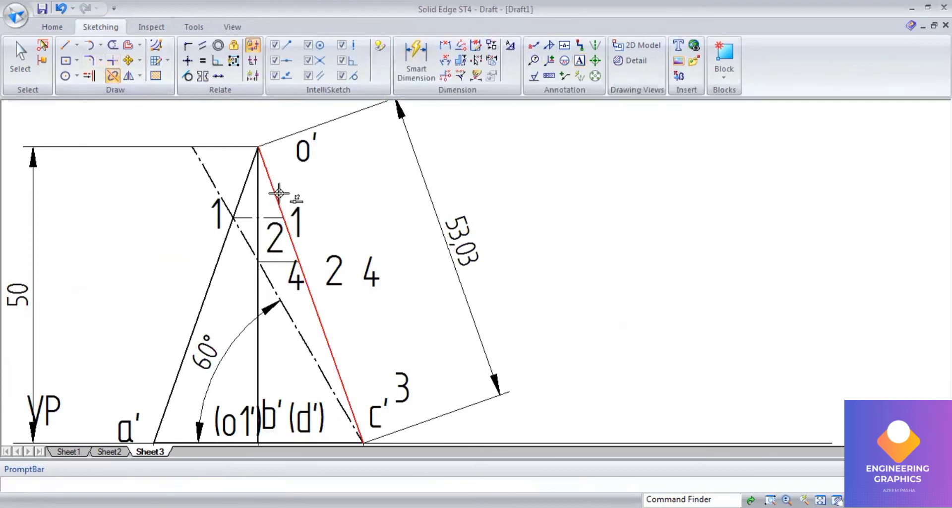
{"action": "left_click", "coordinate": [274, 212]}
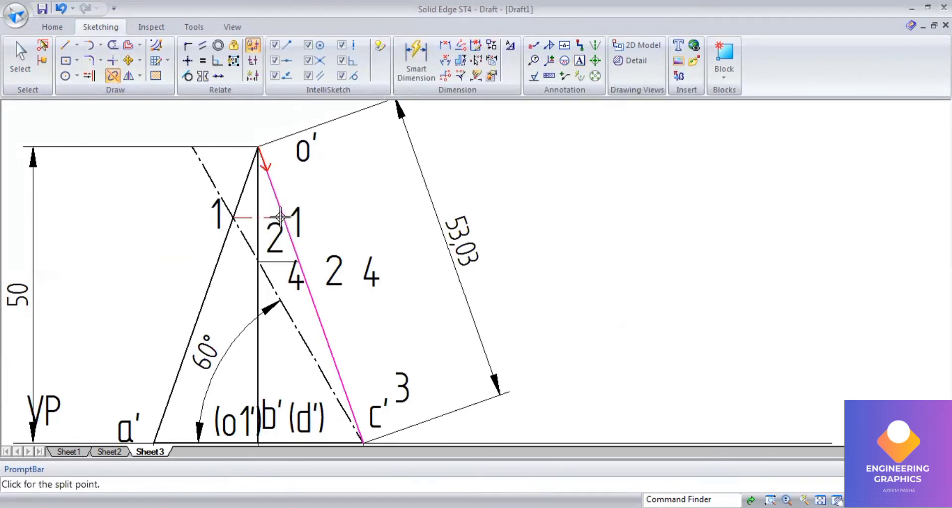
{"action": "left_click", "coordinate": [281, 217]}
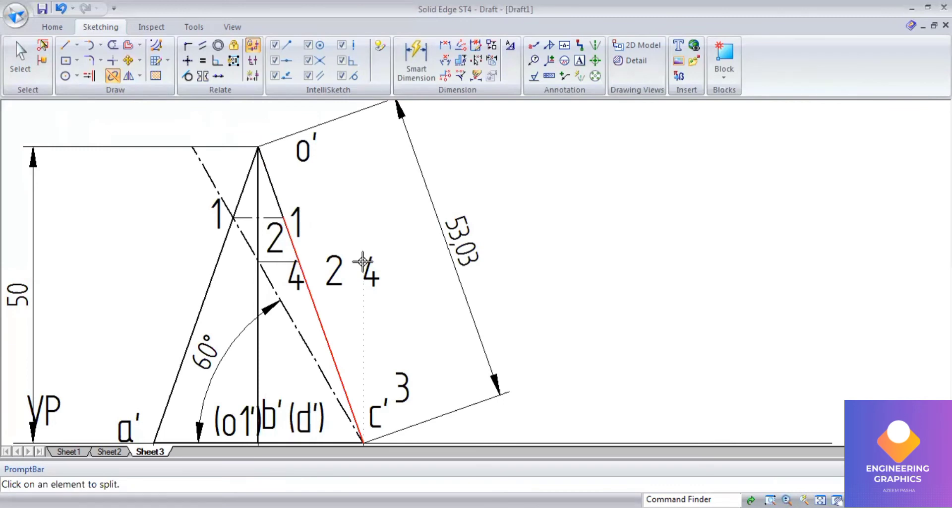
Dimension 12.75 from o' along line o'–c' to the point-1 horizontal.
{"action": "key", "text": "Escape"}
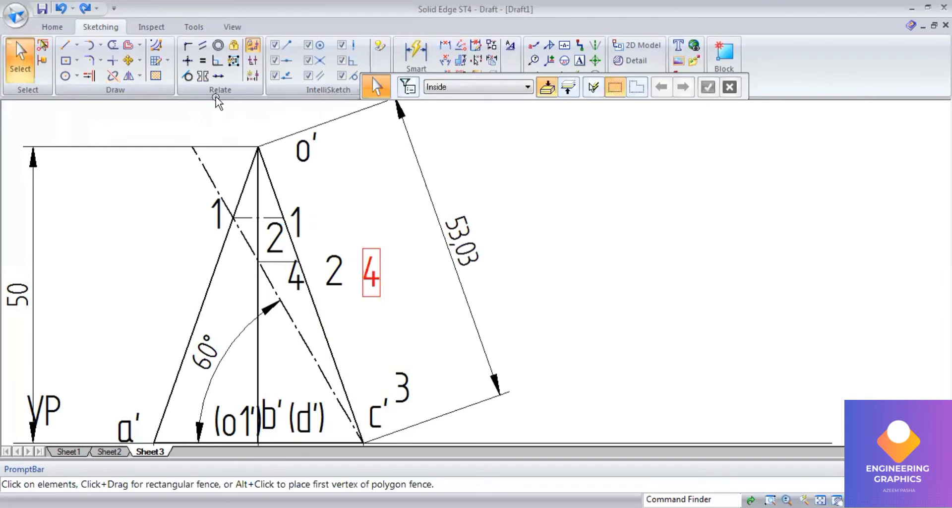
{"action": "left_click", "coordinate": [447, 46]}
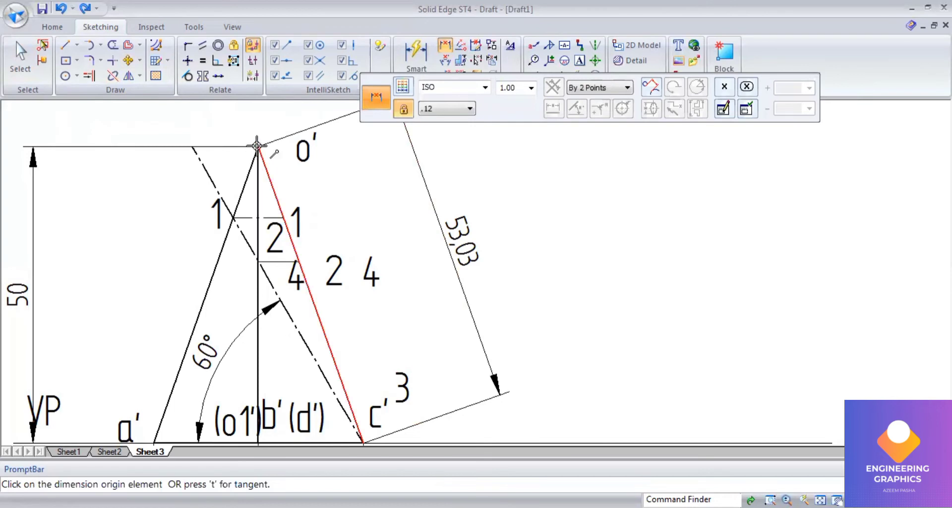
{"action": "left_click", "coordinate": [257, 145]}
{"action": "left_click", "coordinate": [283, 217]}
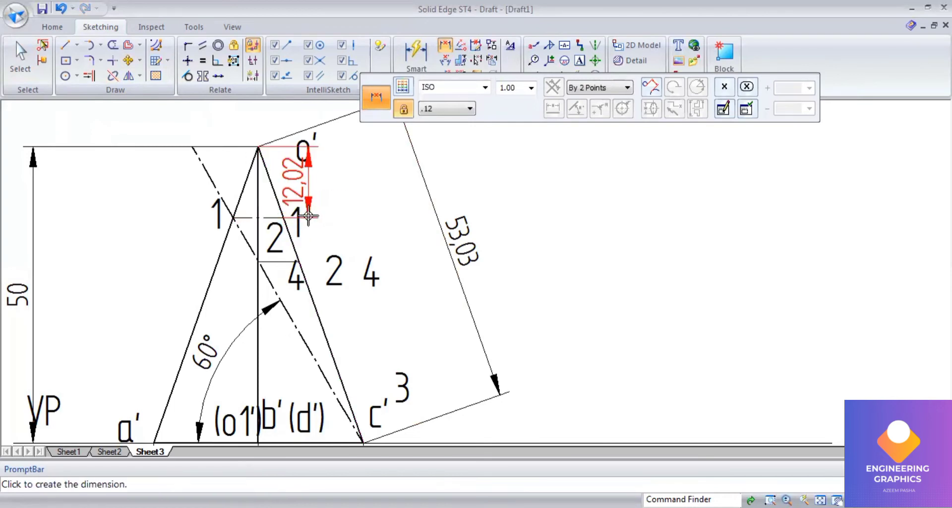
{"action": "right_click", "coordinate": [317, 199]}
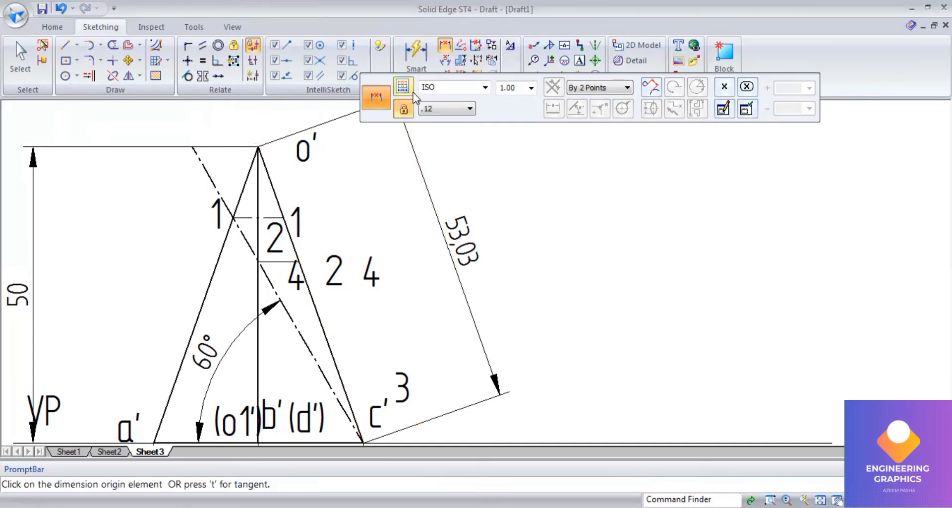
{"action": "left_click", "coordinate": [257, 146]}
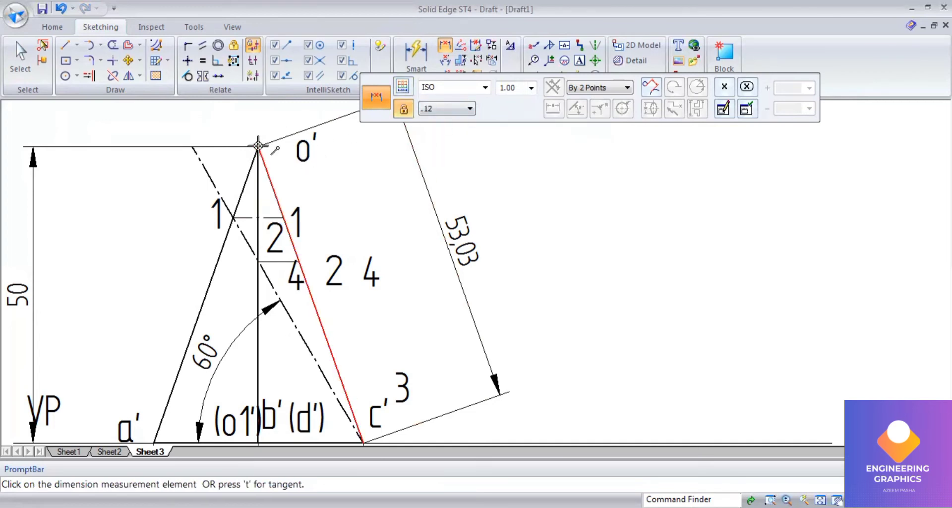
{"action": "left_click", "coordinate": [282, 218]}
{"action": "left_click", "coordinate": [348, 192]}
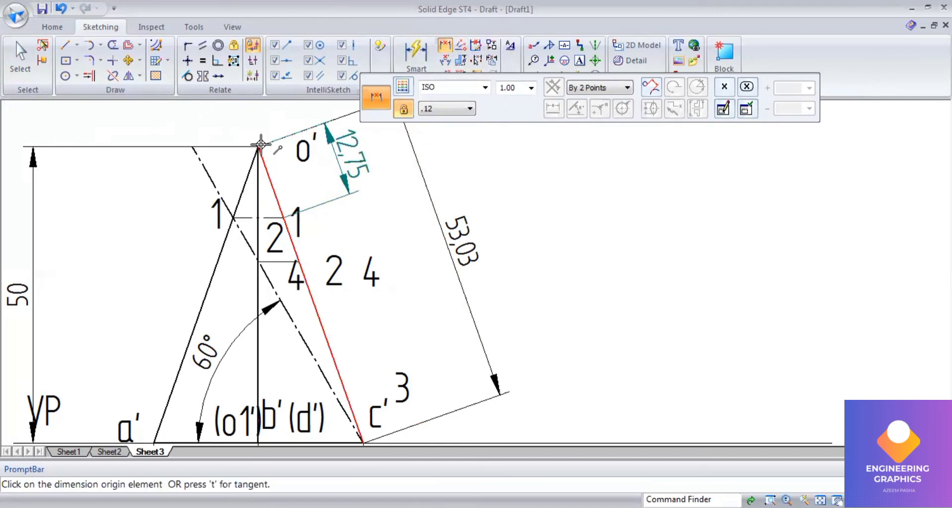
Add the 20.56 dimension from o' to the point-2 horizontal and fit the view.
{"action": "left_click", "coordinate": [258, 145]}
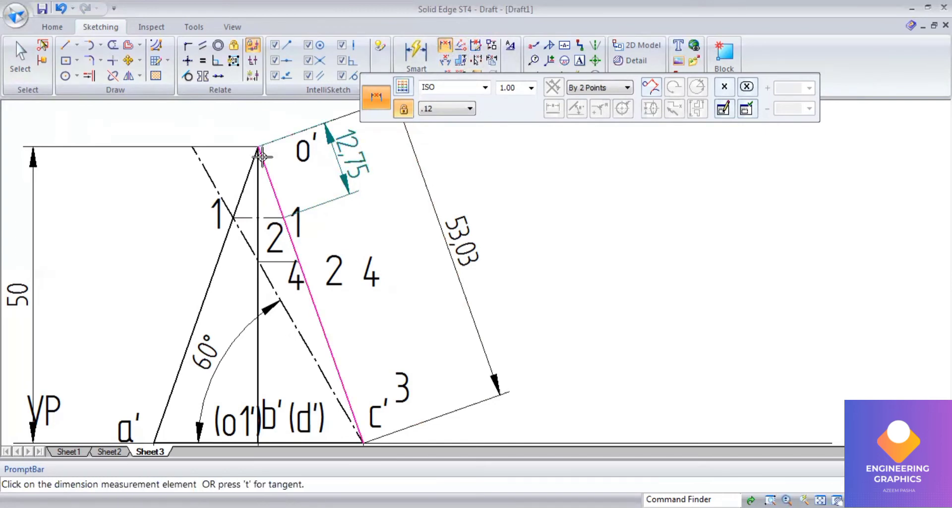
{"action": "left_click", "coordinate": [312, 260]}
{"action": "left_click", "coordinate": [404, 216]}
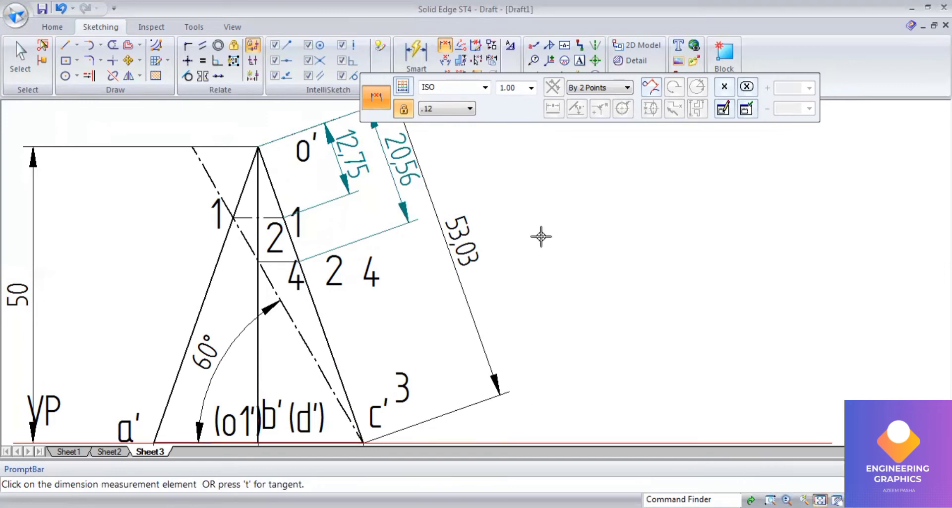
{"action": "key", "text": "ctrl+shift+f"}
{"action": "scroll", "coordinate": [541, 235], "scroll_direction": "up", "scroll_amount": 1}
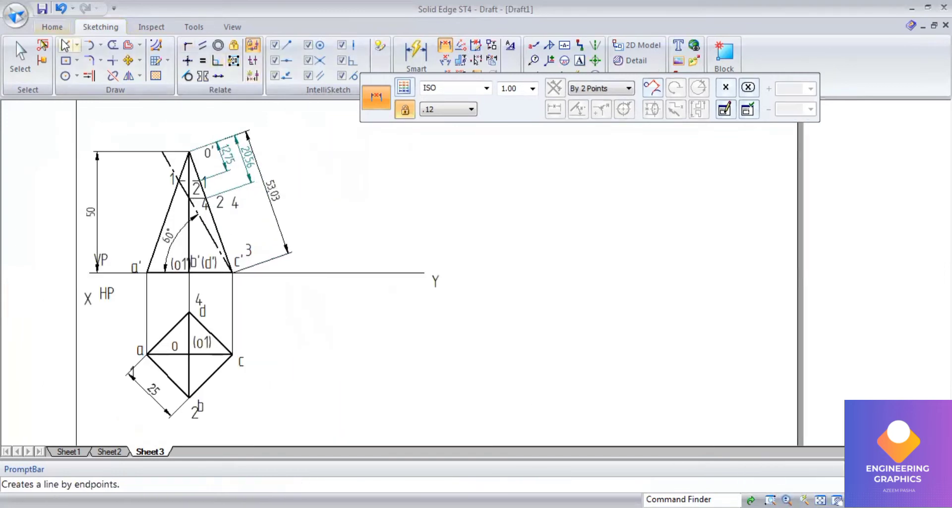
Draw a continuous 0.50 mm vertical line 53.03 mm long right of the views.
{"action": "left_click", "coordinate": [63, 48]}
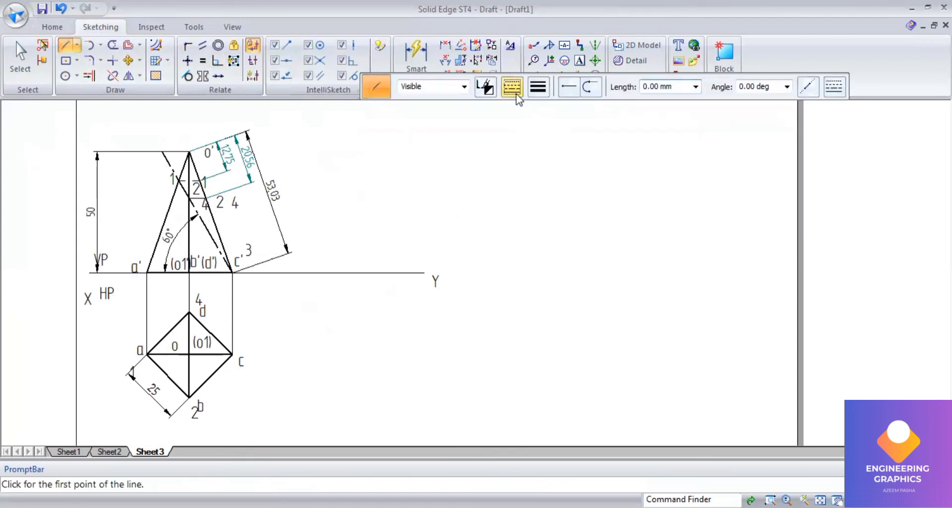
{"action": "left_click", "coordinate": [515, 92]}
{"action": "left_click", "coordinate": [516, 107]}
{"action": "left_click", "coordinate": [512, 90]}
{"action": "left_click", "coordinate": [514, 107]}
{"action": "left_click", "coordinate": [538, 87]}
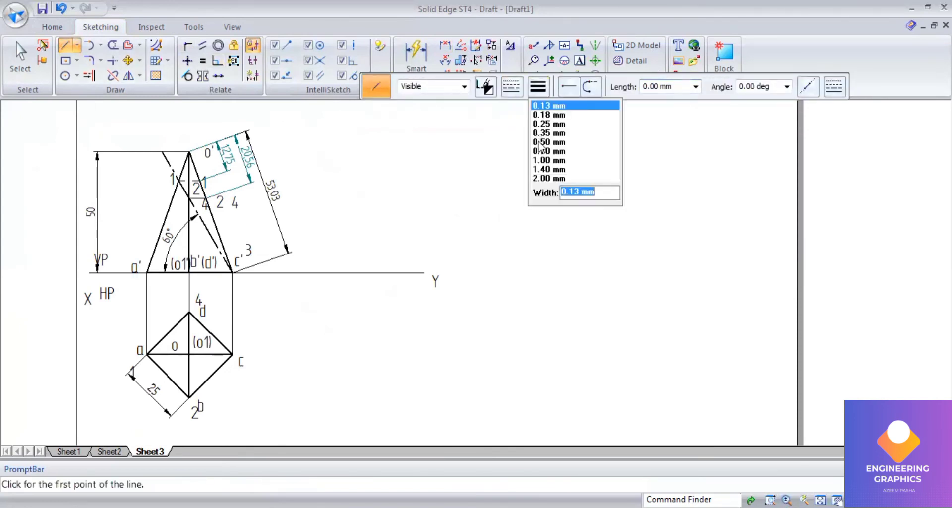
{"action": "left_click", "coordinate": [547, 143]}
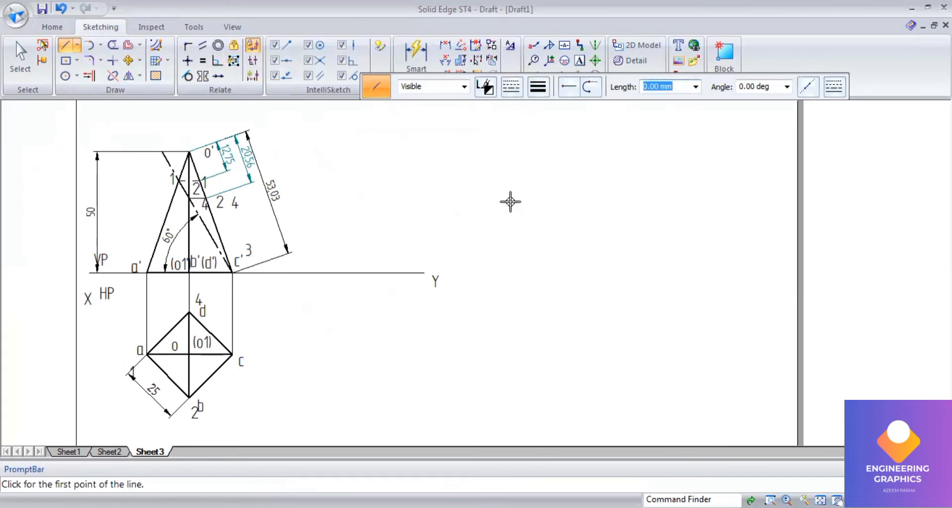
{"action": "left_click", "coordinate": [510, 201]}
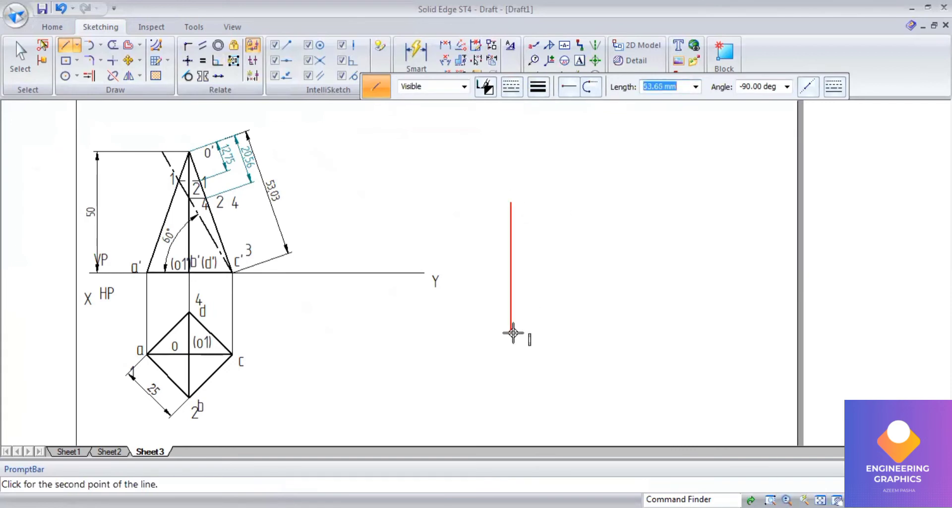
{"action": "type", "text": "53.03"}
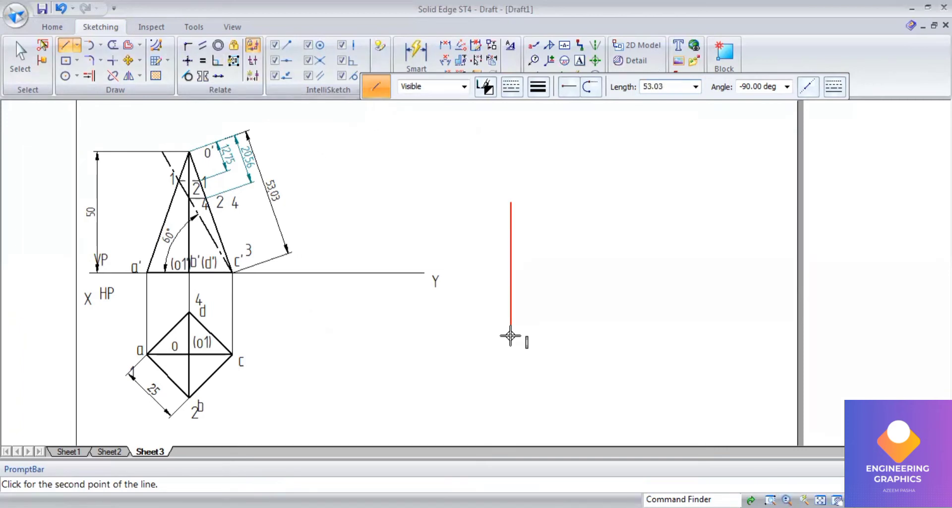
{"action": "key", "text": "Tab"}
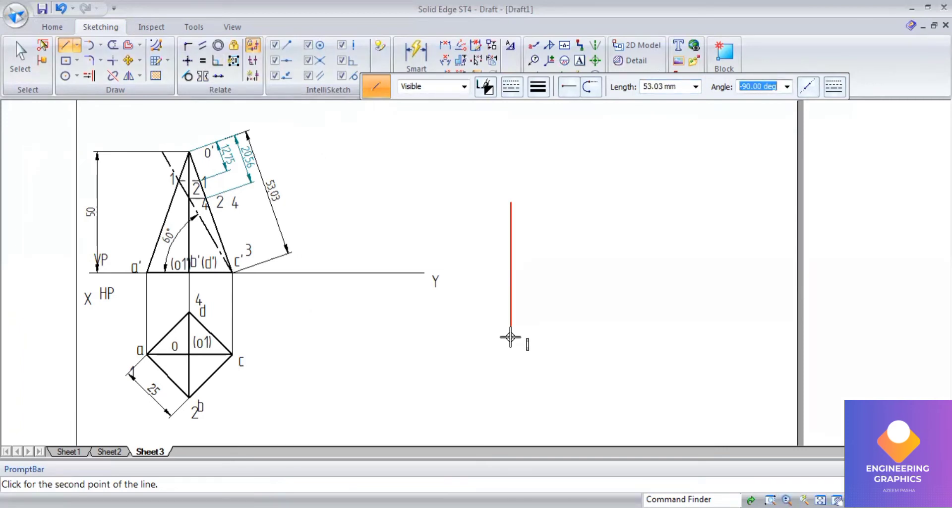
{"action": "key", "text": "Return"}
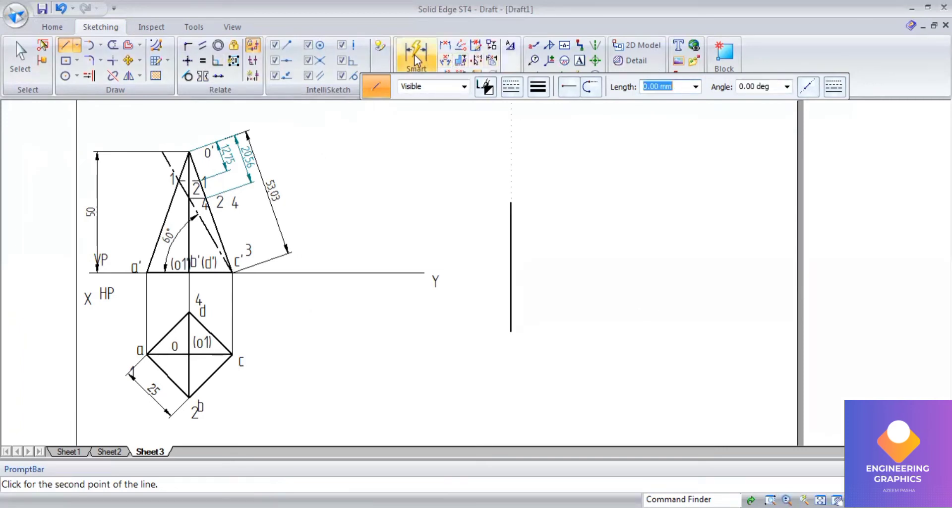
Dimension the new line as 53.03 and label its ends O and A.
{"action": "left_click", "coordinate": [415, 61]}
{"action": "left_click", "coordinate": [510, 242]}
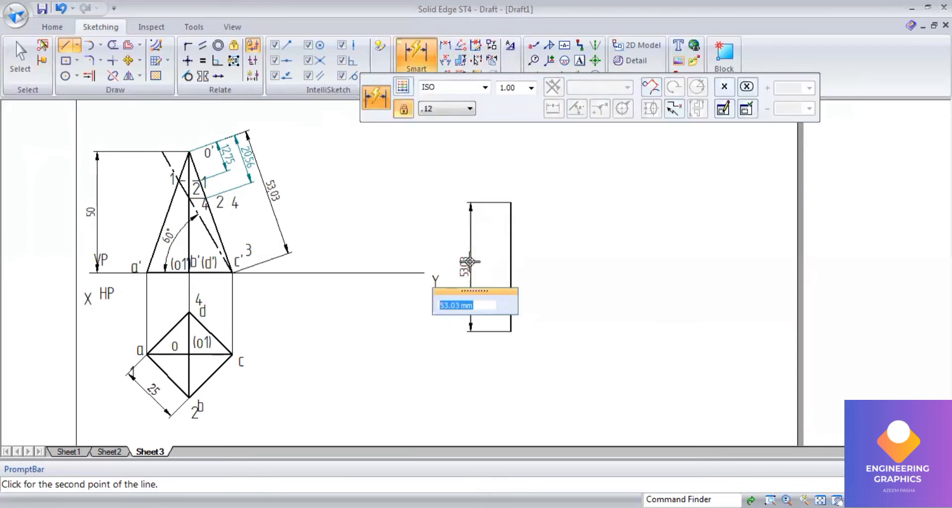
{"action": "left_click", "coordinate": [580, 61]}
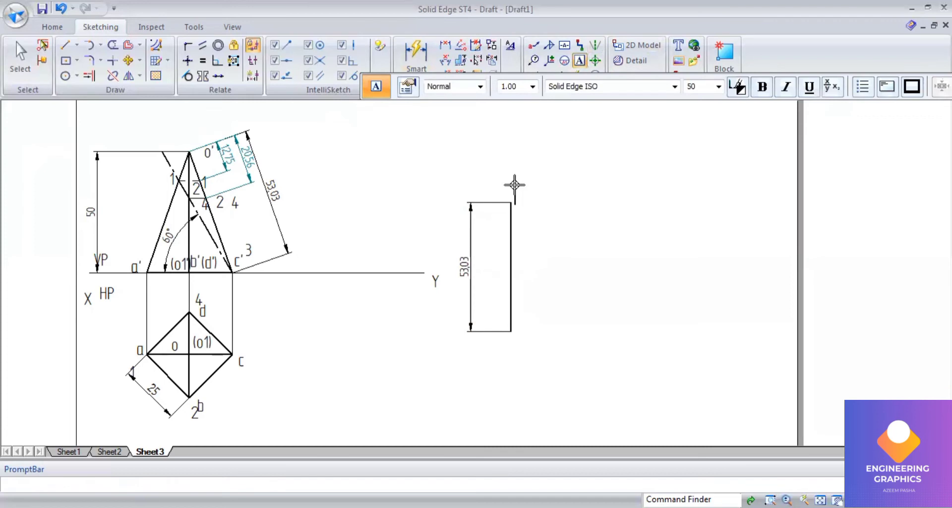
{"action": "left_click", "coordinate": [514, 184]}
{"action": "type", "text": "0"}
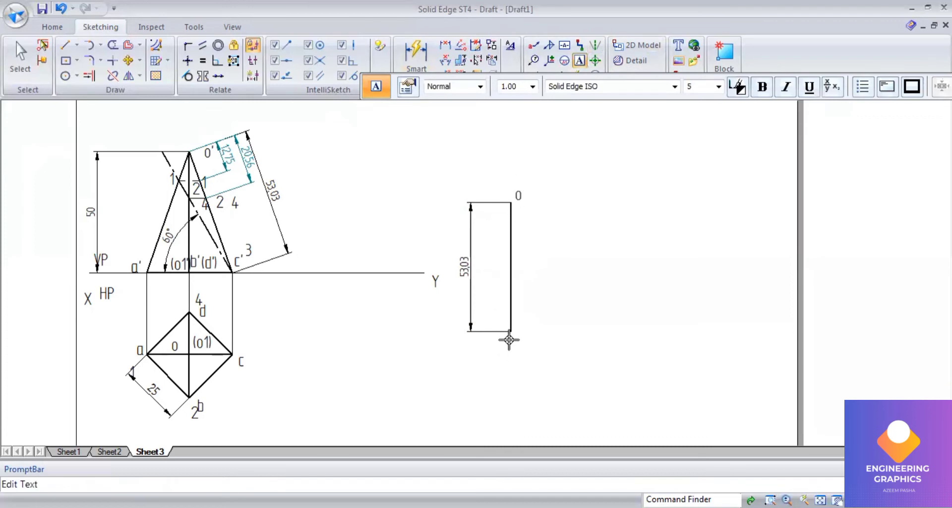
{"action": "left_click", "coordinate": [509, 340]}
{"action": "type", "text": "A"}
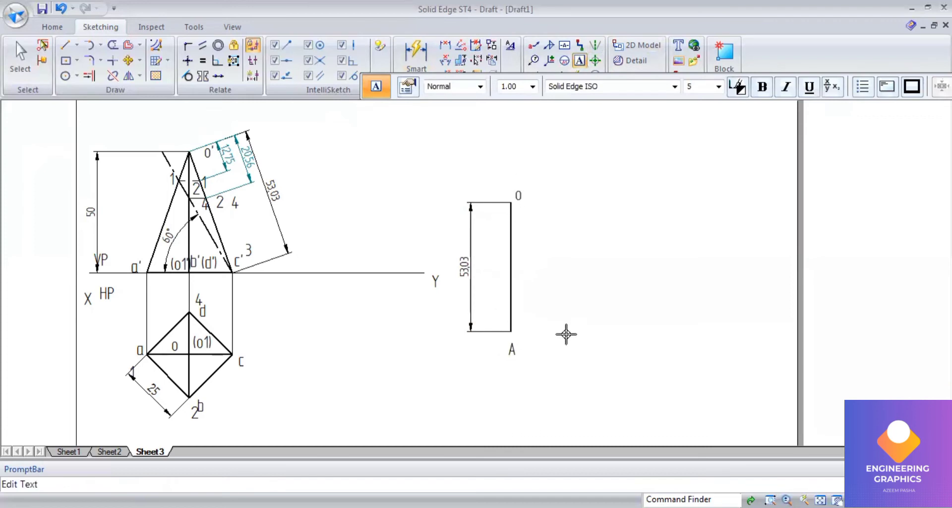
Draw a 0.13 mm arc of radius 53.03 centred at O, sweeping from A to the upper right.
{"action": "left_click", "coordinate": [100, 46]}
{"action": "left_click", "coordinate": [107, 87]}
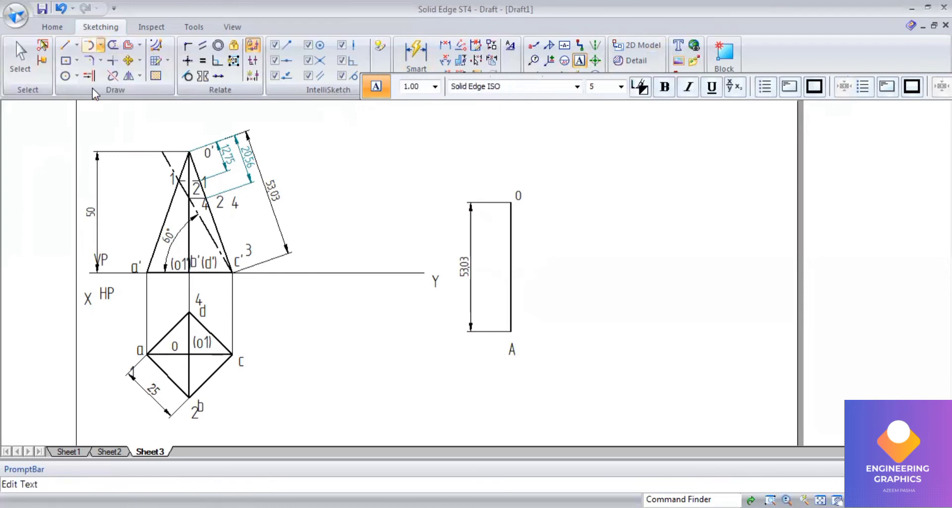
{"action": "left_click", "coordinate": [538, 87]}
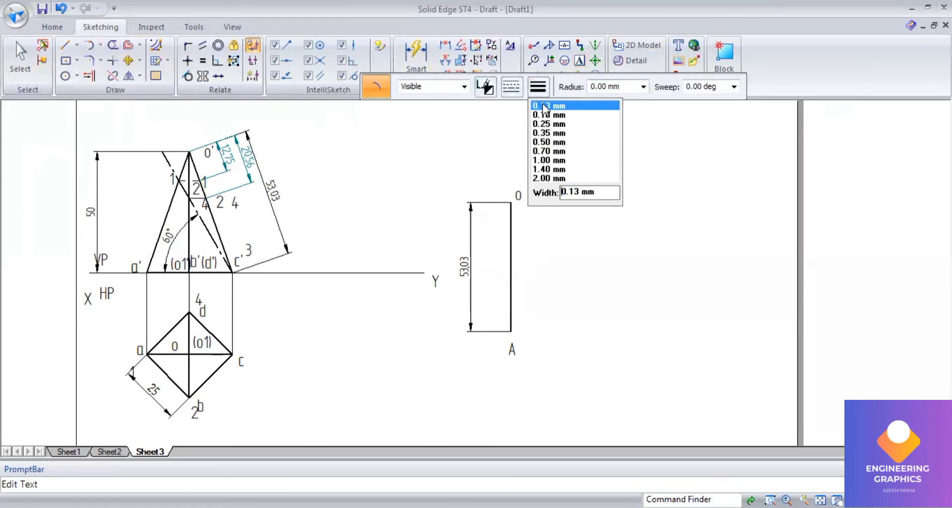
{"action": "left_click", "coordinate": [558, 102]}
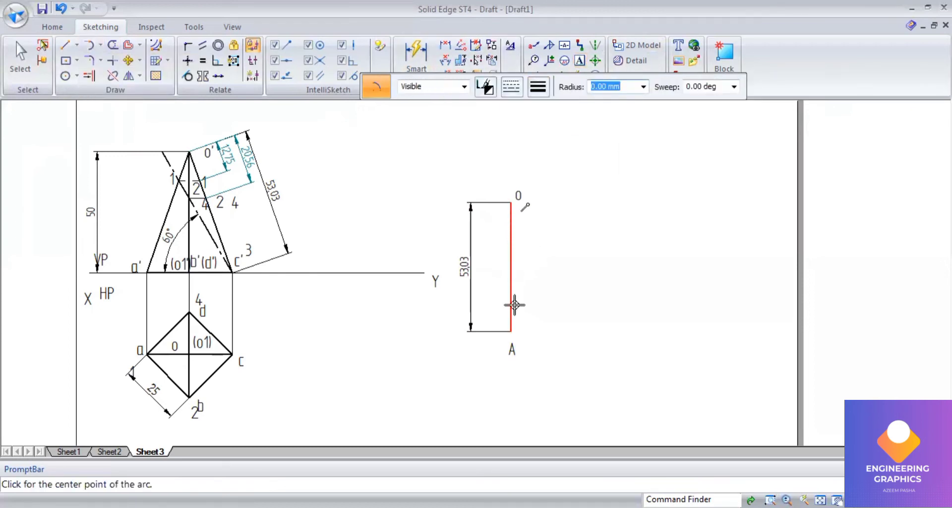
{"action": "left_click", "coordinate": [510, 329]}
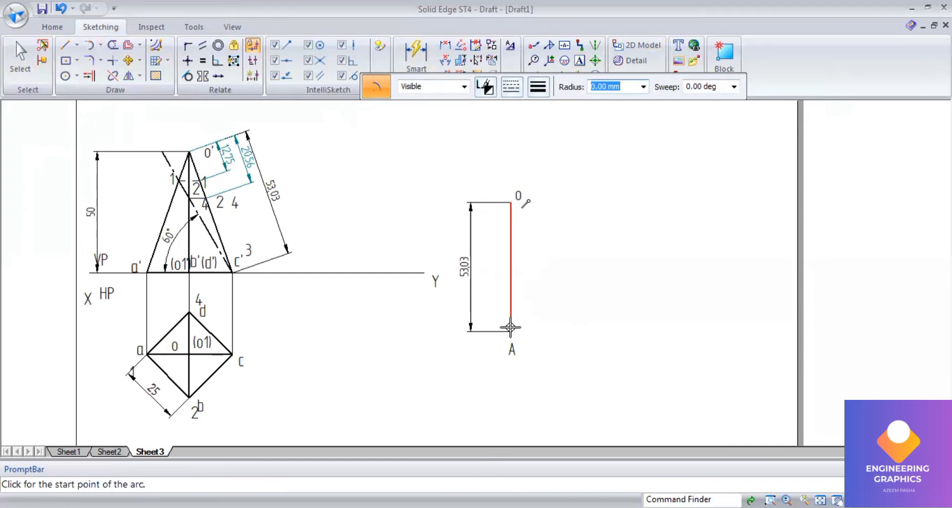
{"action": "left_click", "coordinate": [512, 331]}
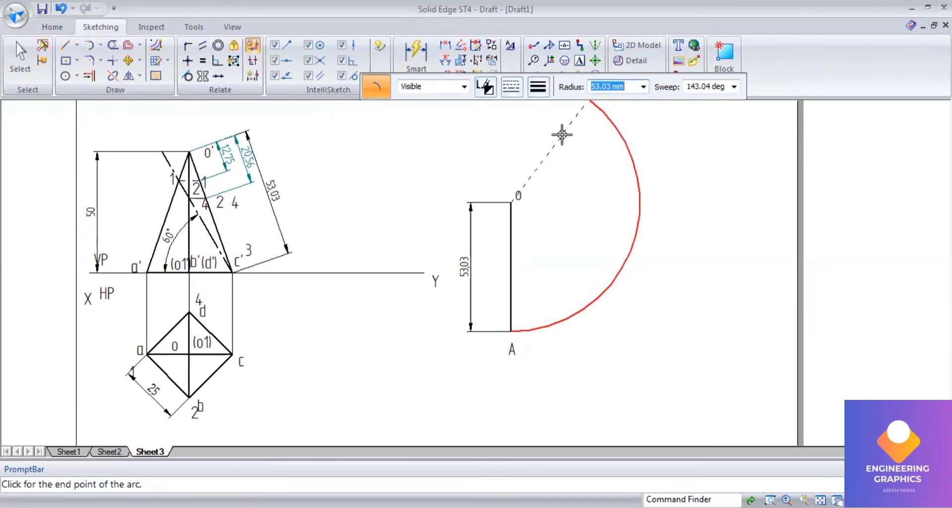
{"action": "left_click", "coordinate": [701, 202]}
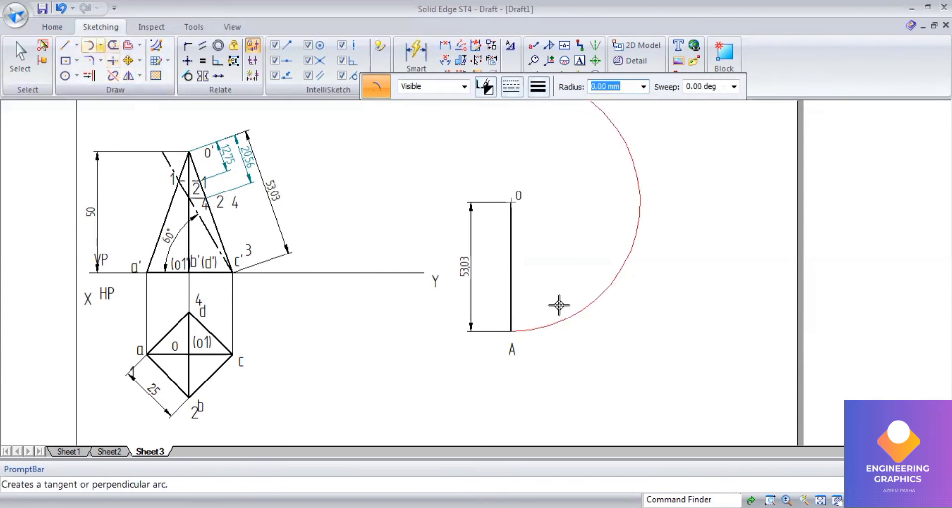
{"action": "left_click", "coordinate": [511, 330]}
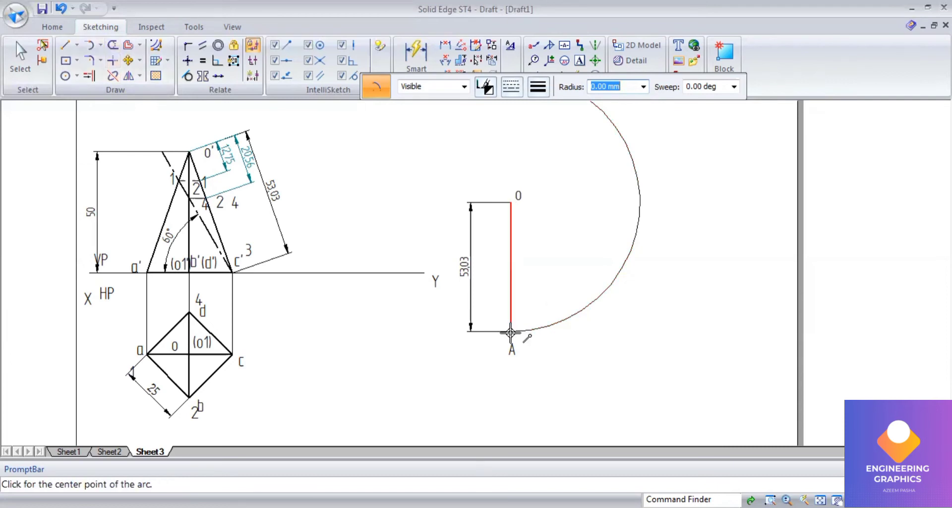
Mark off a 25 mm radius arc from A across the big development arc.
{"action": "left_click", "coordinate": [565, 289]}
{"action": "type", "text": "25"}
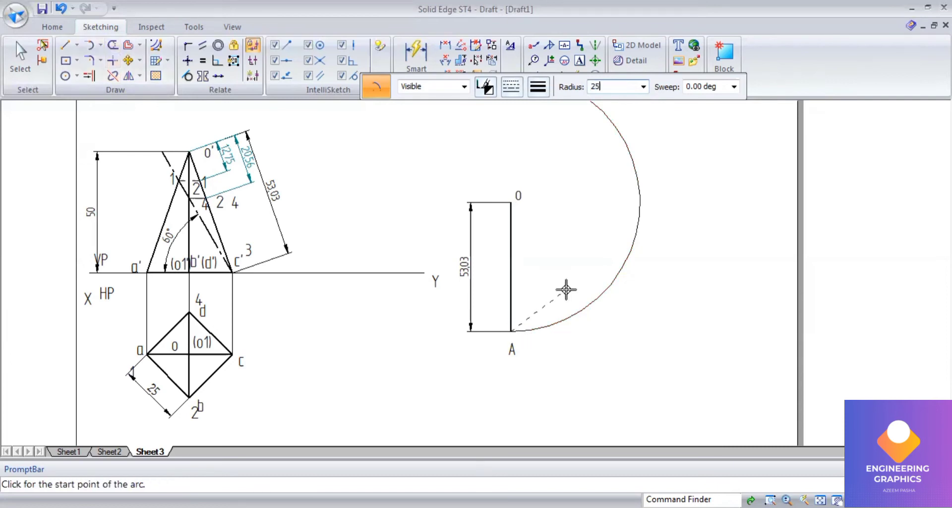
{"action": "key", "text": "Tab"}
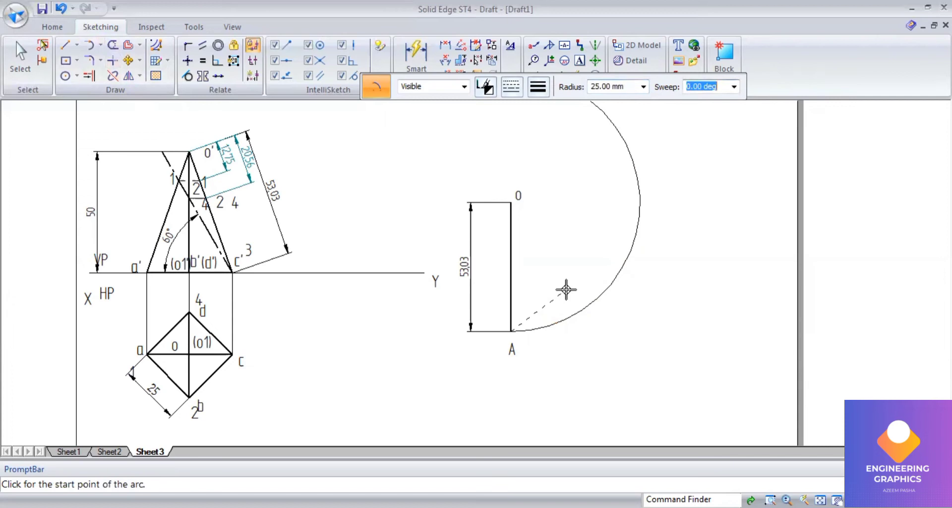
{"action": "scroll", "coordinate": [576, 325], "scroll_direction": "up", "scroll_amount": 2}
{"action": "left_click", "coordinate": [563, 315]}
{"action": "left_click", "coordinate": [597, 255]}
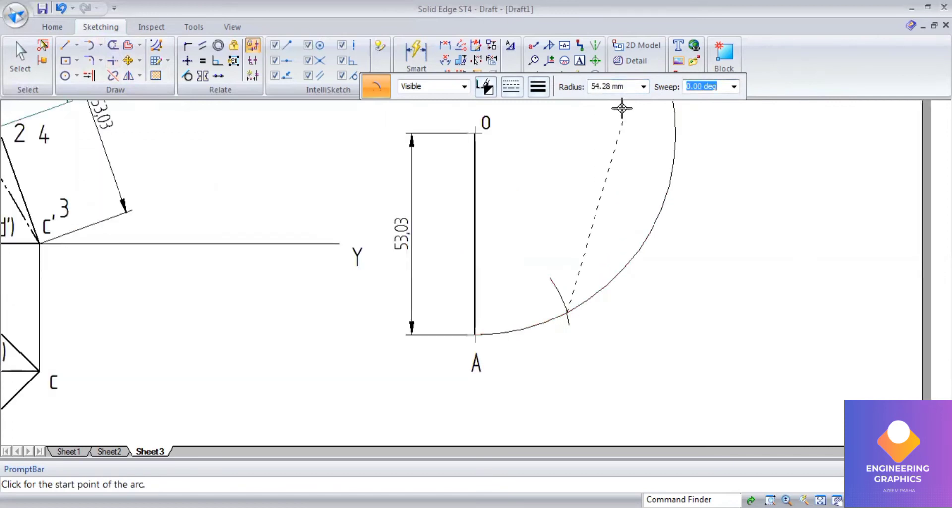
Step another 25 mm radius mark across the big arc near the top.
{"action": "left_click", "coordinate": [602, 88]}
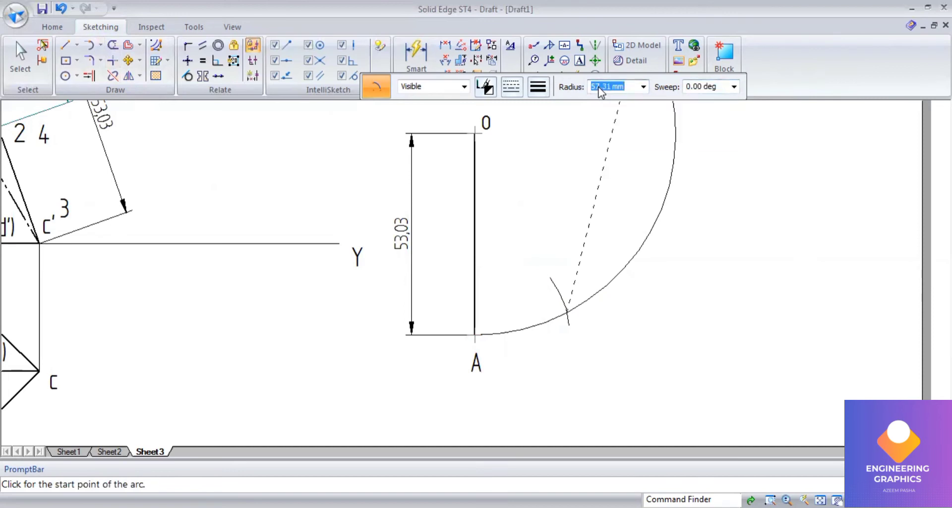
{"action": "type", "text": "25"}
{"action": "key", "text": "Tab"}
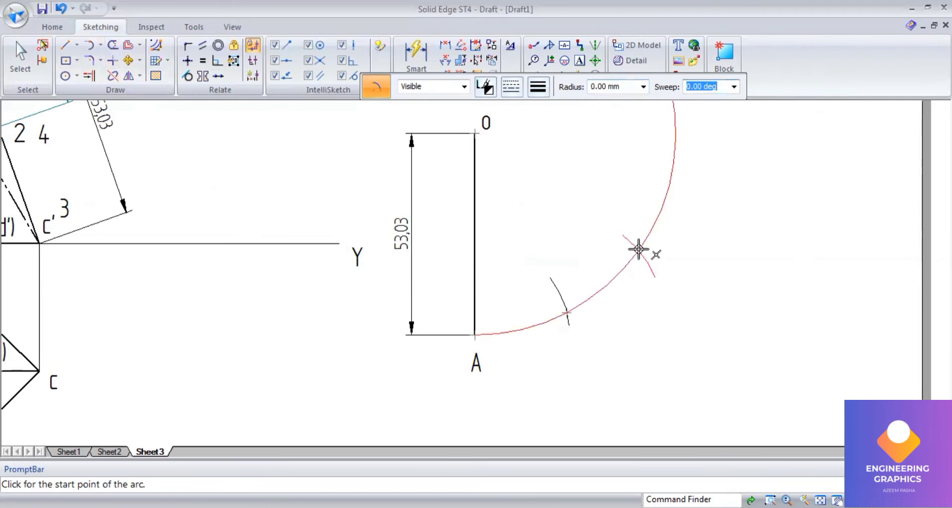
{"action": "left_click", "coordinate": [616, 88]}
{"action": "type", "text": "25"}
{"action": "key", "text": "Tab"}
{"action": "left_click", "coordinate": [648, 169]}
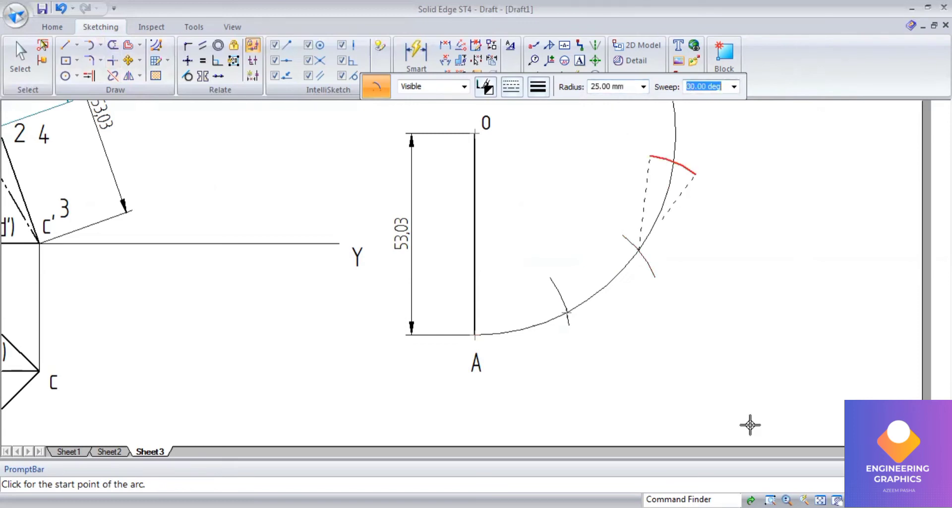
{"action": "scroll", "coordinate": [678, 283], "scroll_direction": "down", "scroll_amount": 1}
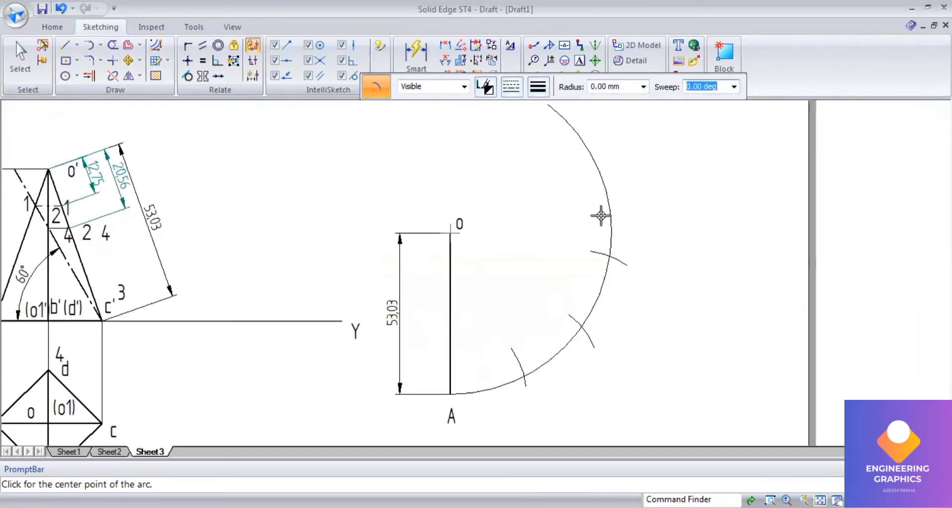
{"action": "scroll", "coordinate": [606, 238], "scroll_direction": "up", "scroll_amount": 3}
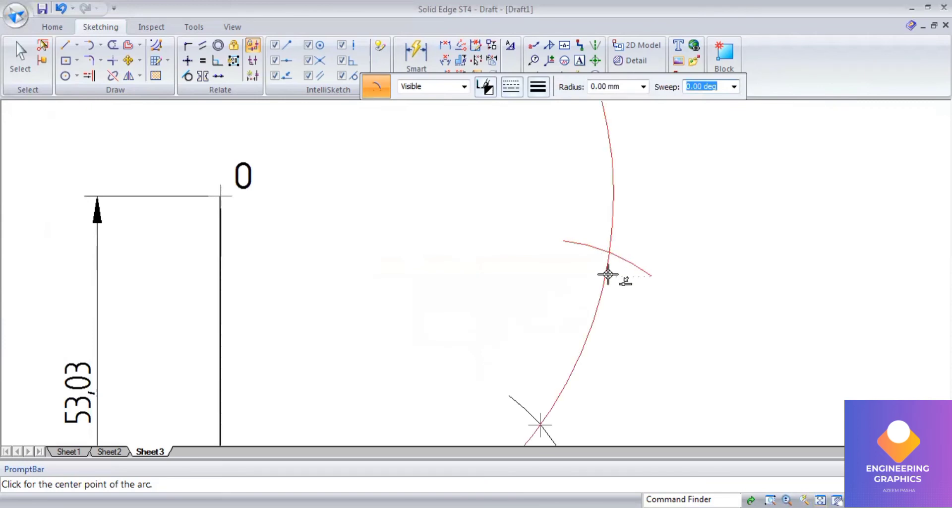
{"action": "scroll", "coordinate": [608, 253], "scroll_direction": "up", "scroll_amount": 3}
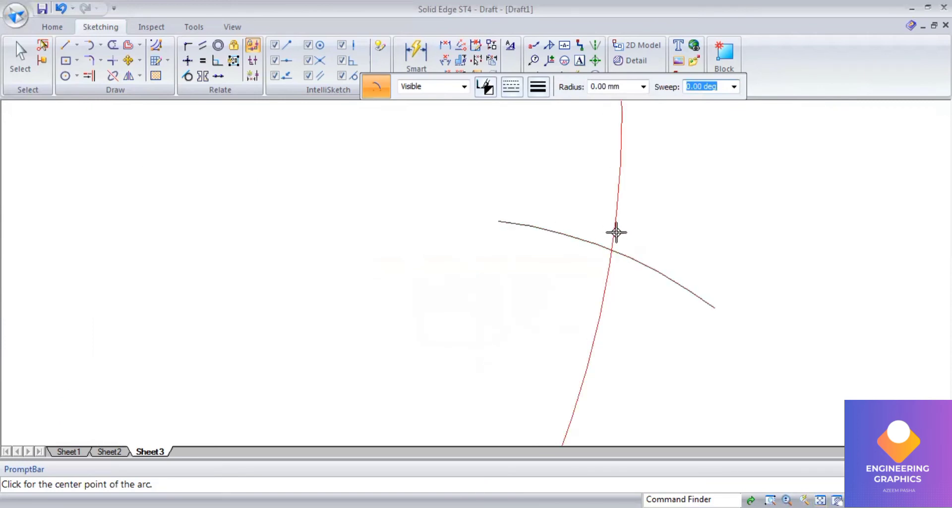
{"action": "scroll", "coordinate": [611, 251], "scroll_direction": "up", "scroll_amount": 2}
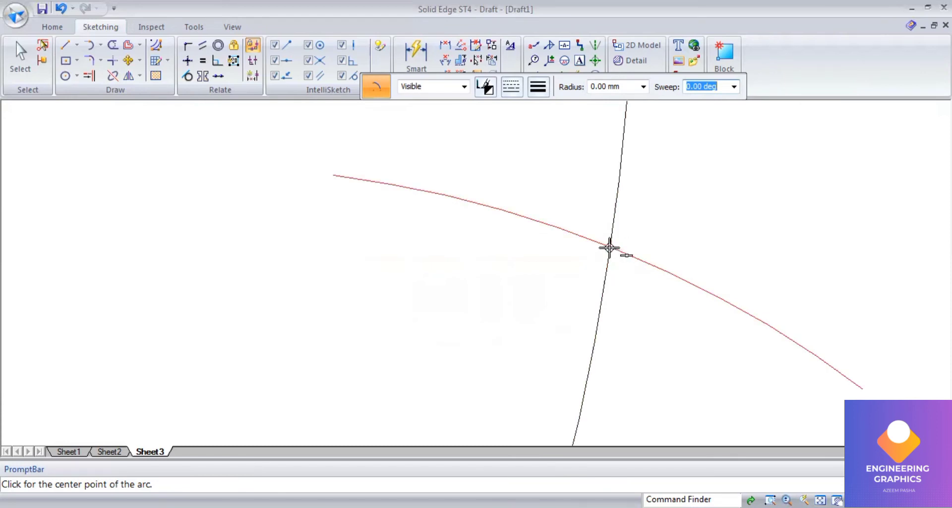
{"action": "scroll", "coordinate": [610, 241], "scroll_direction": "up", "scroll_amount": 2}
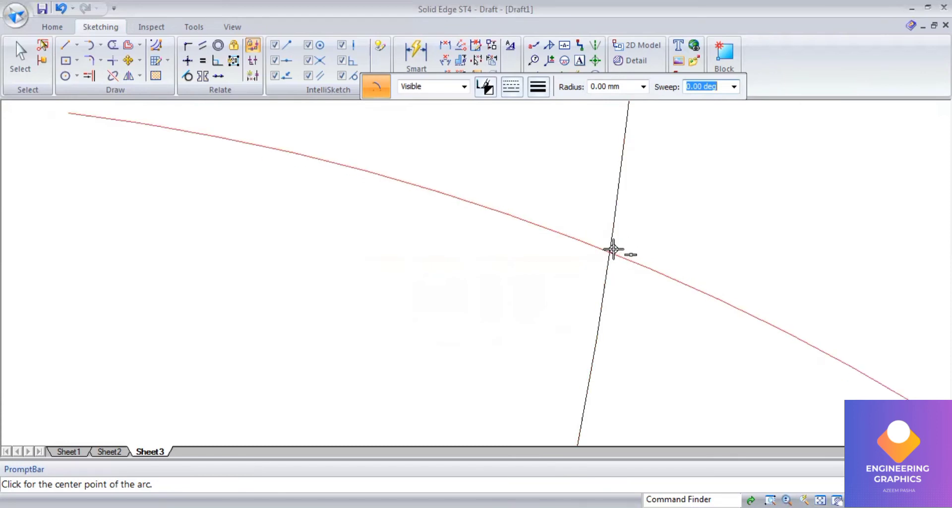
{"action": "scroll", "coordinate": [610, 249], "scroll_direction": "up", "scroll_amount": 2}
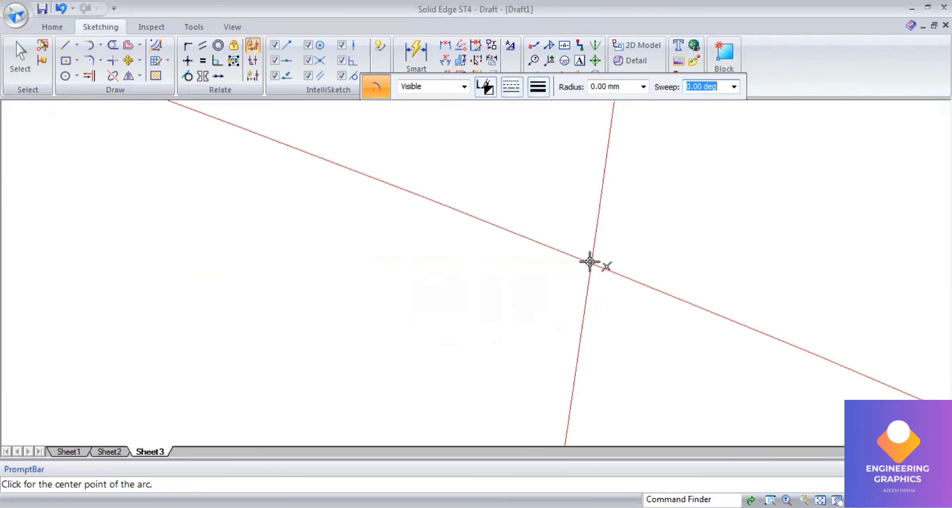
Add a further 25 mm mark centred on the last division point, crossing the big arc.
{"action": "left_click", "coordinate": [592, 264]}
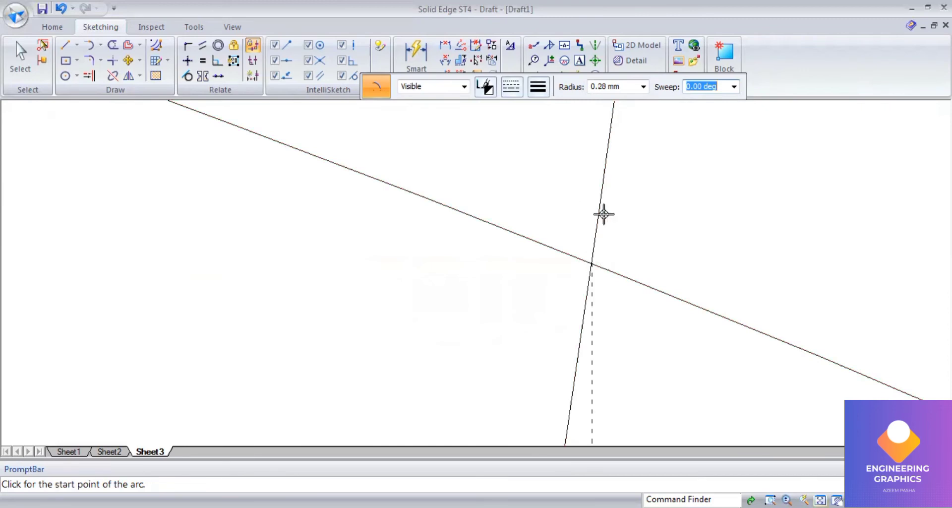
{"action": "key", "text": "ctrl+shift+f"}
{"action": "left_click", "coordinate": [605, 87]}
{"action": "type", "text": "25"}
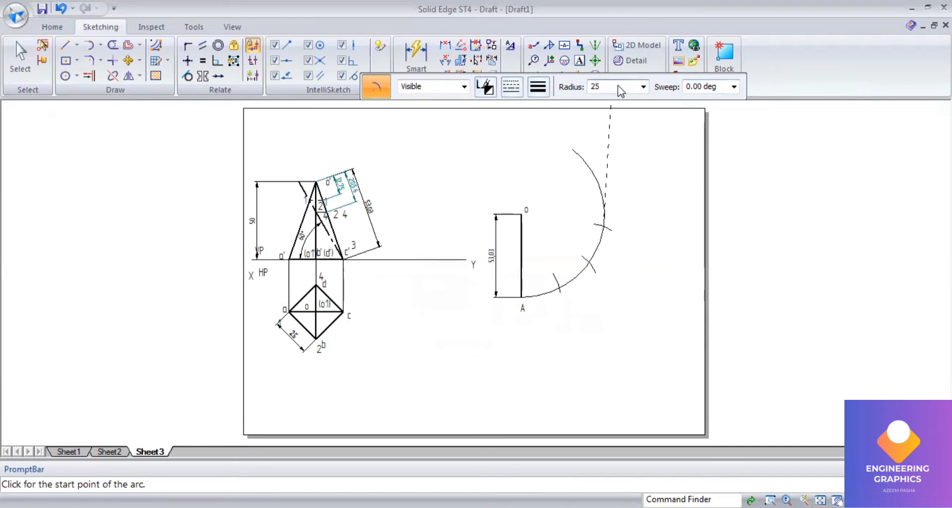
{"action": "key", "text": "Tab"}
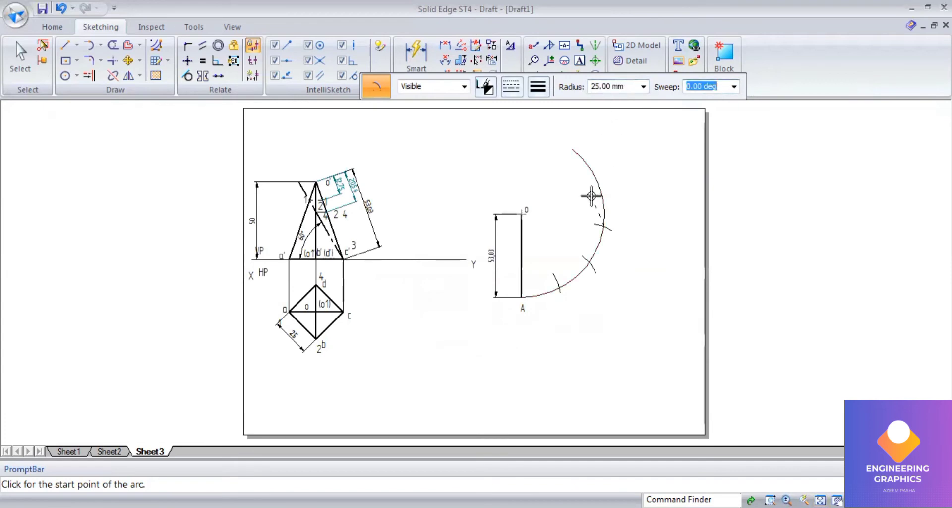
{"action": "left_click", "coordinate": [591, 196]}
{"action": "left_click", "coordinate": [609, 206]}
{"action": "scroll", "coordinate": [583, 276], "scroll_direction": "up", "scroll_amount": 2}
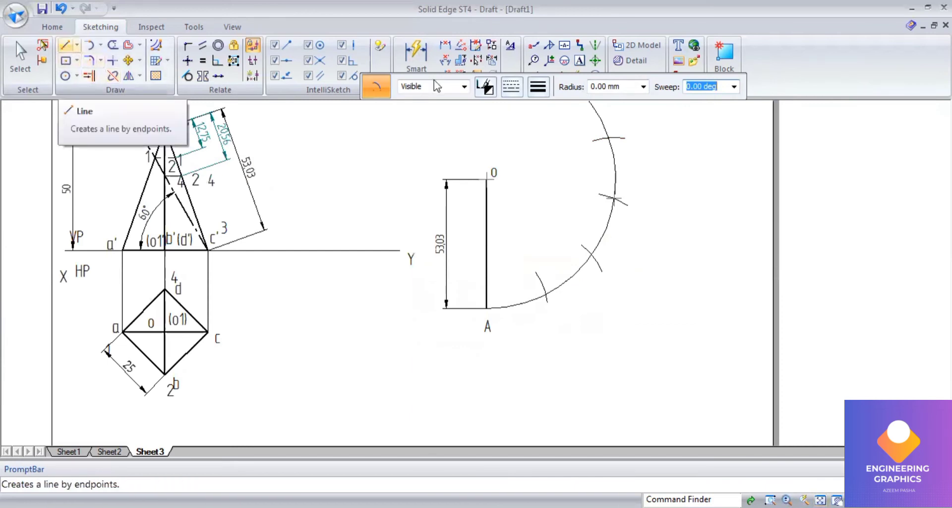
With a thicker line width, draw a line from apex 0 to the first division point.
{"action": "left_click", "coordinate": [538, 87]}
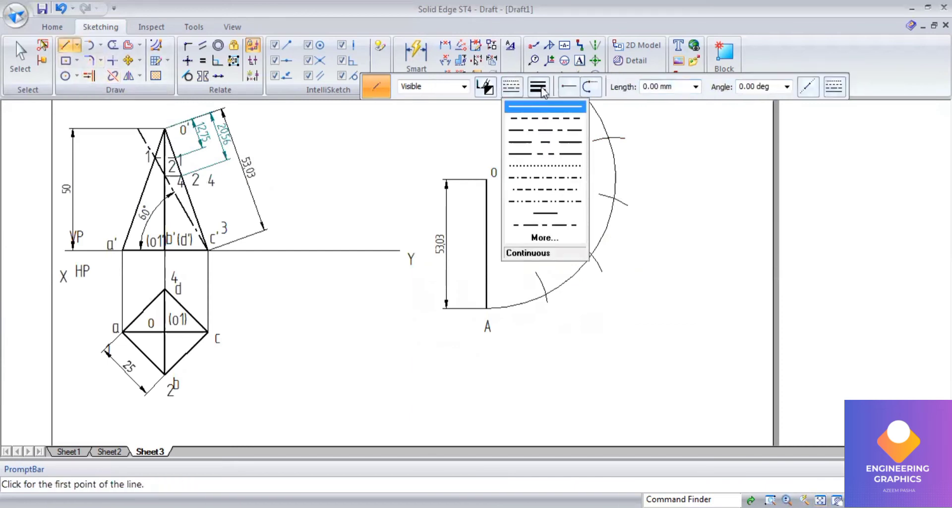
{"action": "left_click", "coordinate": [538, 87]}
{"action": "left_click", "coordinate": [562, 142]}
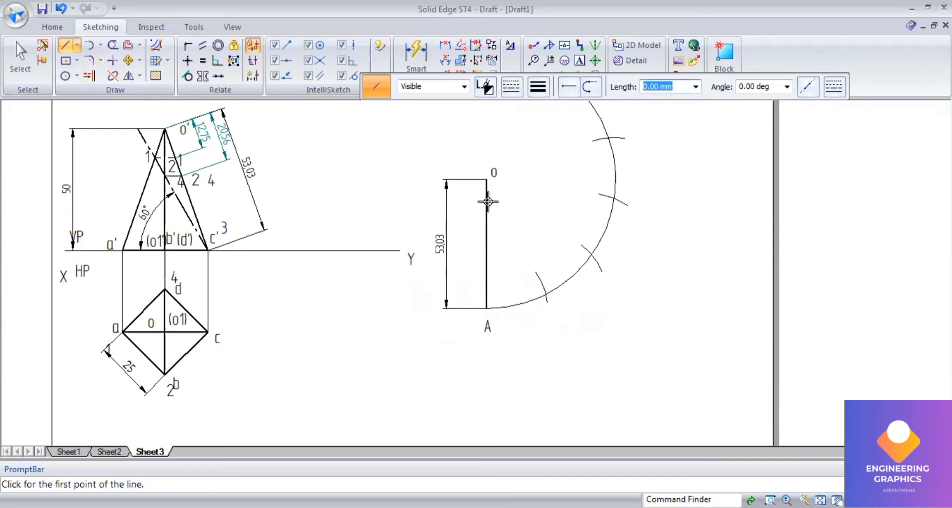
{"action": "left_click", "coordinate": [486, 176]}
{"action": "scroll", "coordinate": [549, 282], "scroll_direction": "up", "scroll_amount": 2}
{"action": "scroll", "coordinate": [542, 298], "scroll_direction": "up", "scroll_amount": 2}
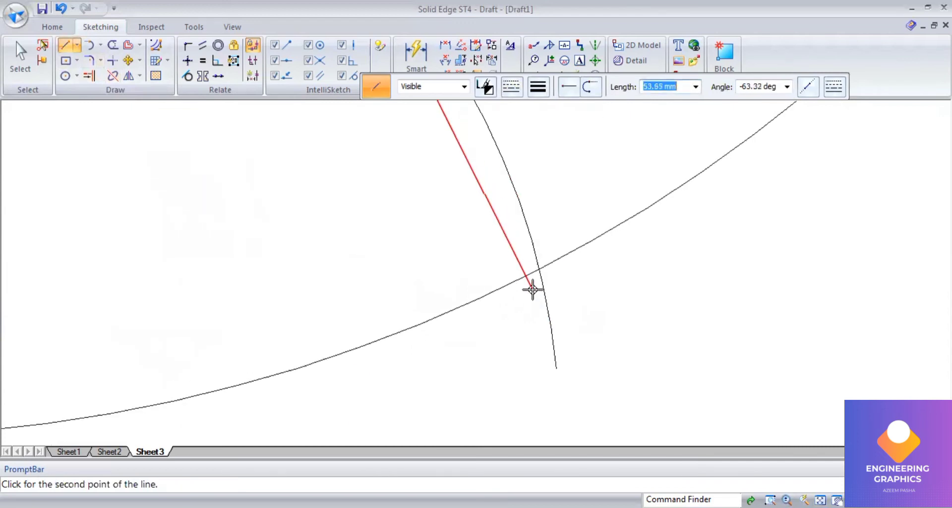
{"action": "left_click", "coordinate": [539, 266]}
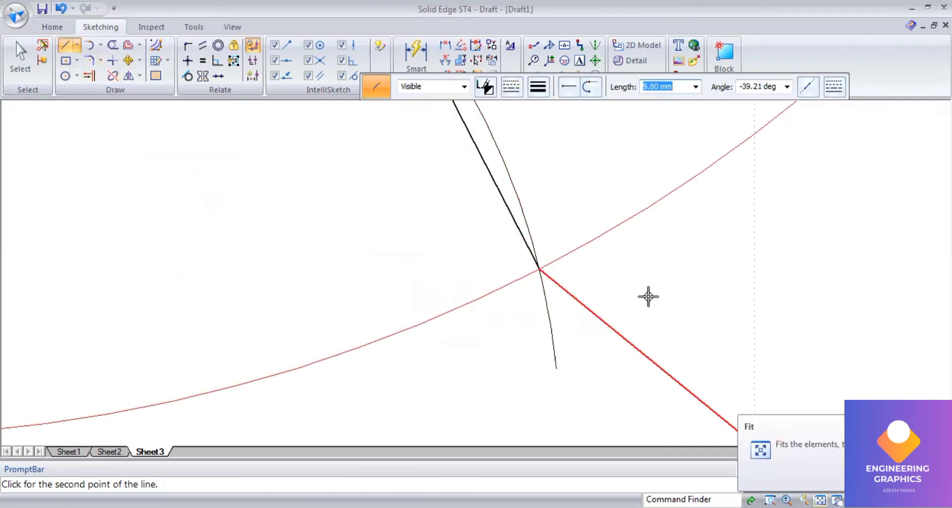
{"action": "right_click", "coordinate": [569, 264]}
Draw a thick line to the second division point on the arc.
{"action": "key", "text": "ctrl+f"}
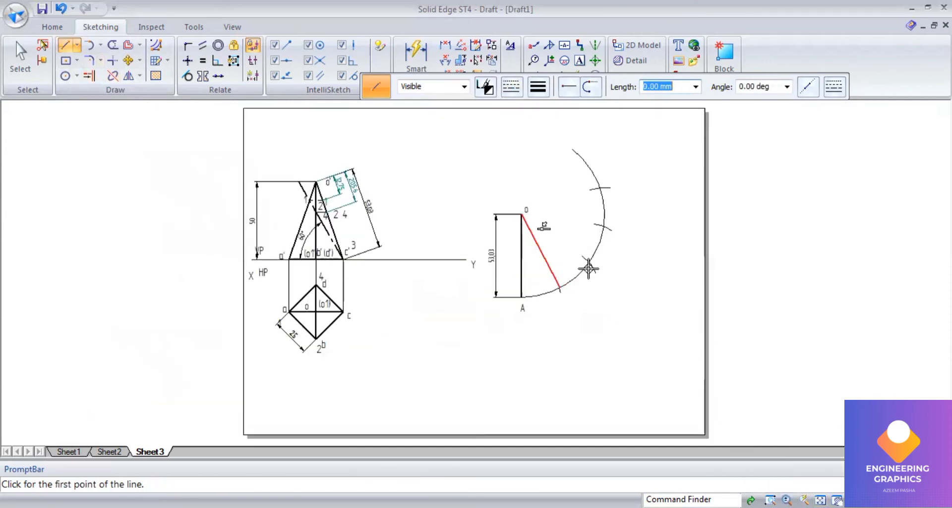
{"action": "scroll", "coordinate": [588, 267], "scroll_direction": "up", "scroll_amount": 4}
{"action": "scroll", "coordinate": [590, 249], "scroll_direction": "up", "scroll_amount": 3}
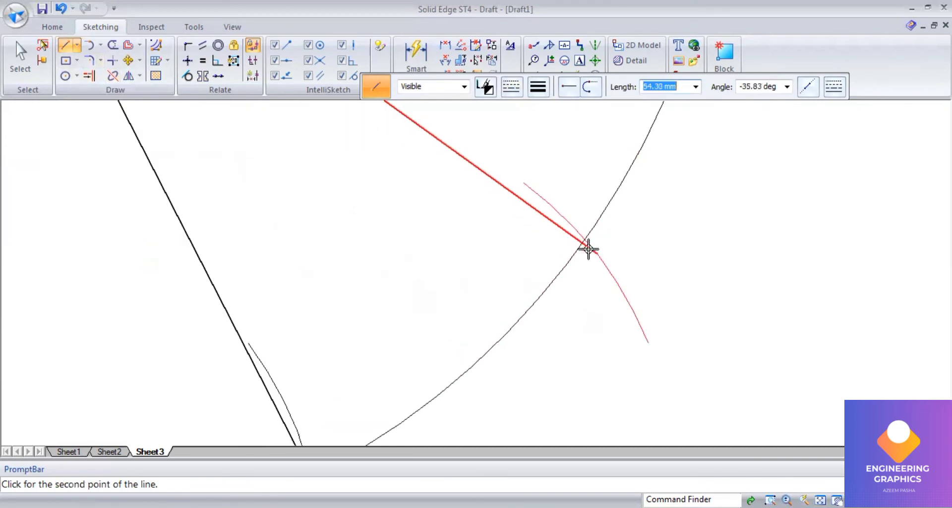
{"action": "scroll", "coordinate": [587, 250], "scroll_direction": "up", "scroll_amount": 2}
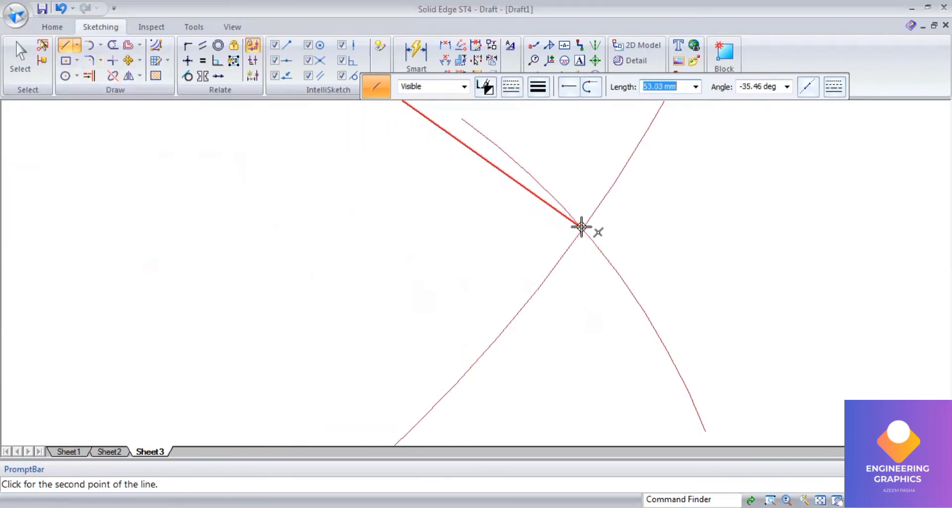
{"action": "left_click", "coordinate": [581, 227]}
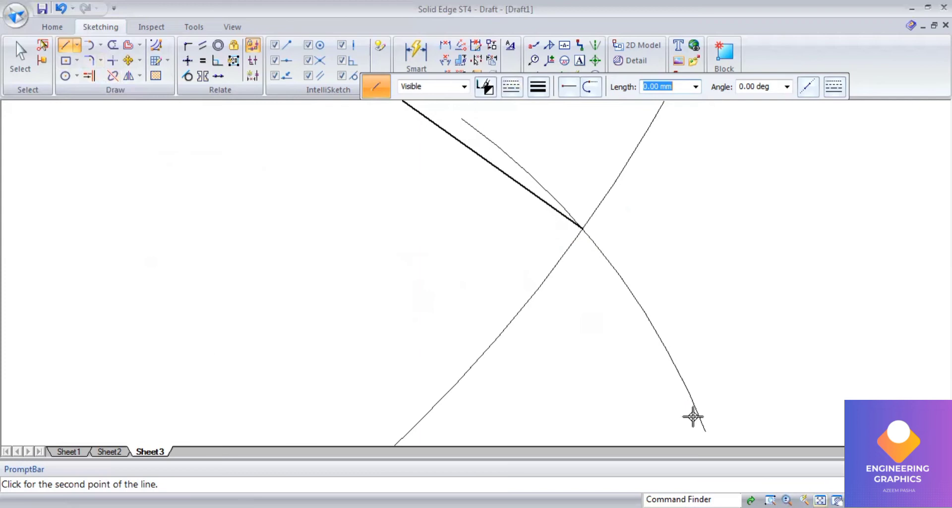
{"action": "key", "text": "ctrl+shift+f"}
{"action": "key", "text": "Escape"}
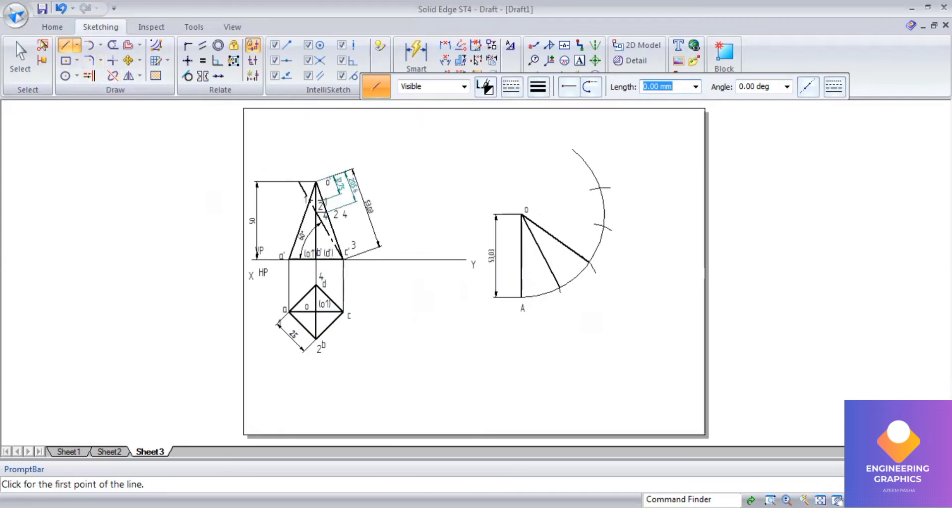
Draw a thick line from apex 0 to the third division point.
{"action": "left_click", "coordinate": [523, 212]}
{"action": "scroll", "coordinate": [602, 226], "scroll_direction": "up", "scroll_amount": 4}
{"action": "scroll", "coordinate": [602, 208], "scroll_direction": "up", "scroll_amount": 2}
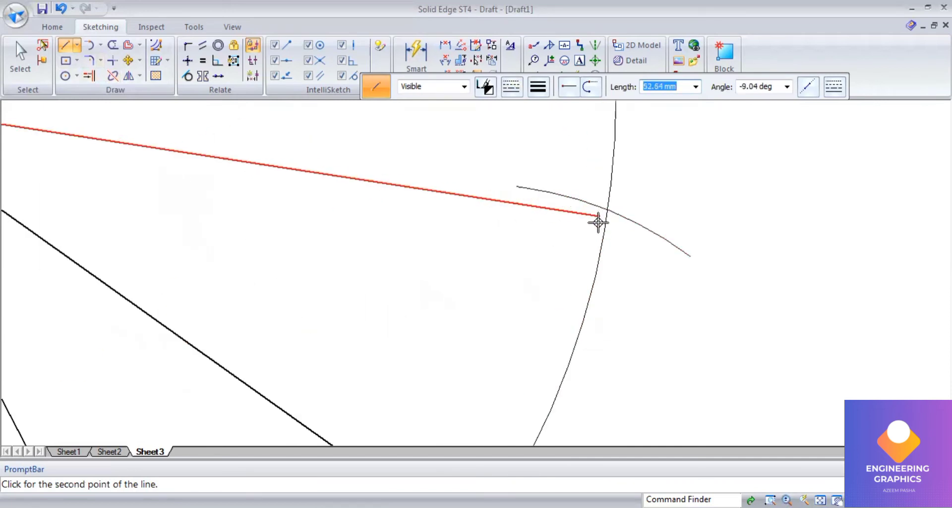
{"action": "scroll", "coordinate": [606, 213], "scroll_direction": "up", "scroll_amount": 2}
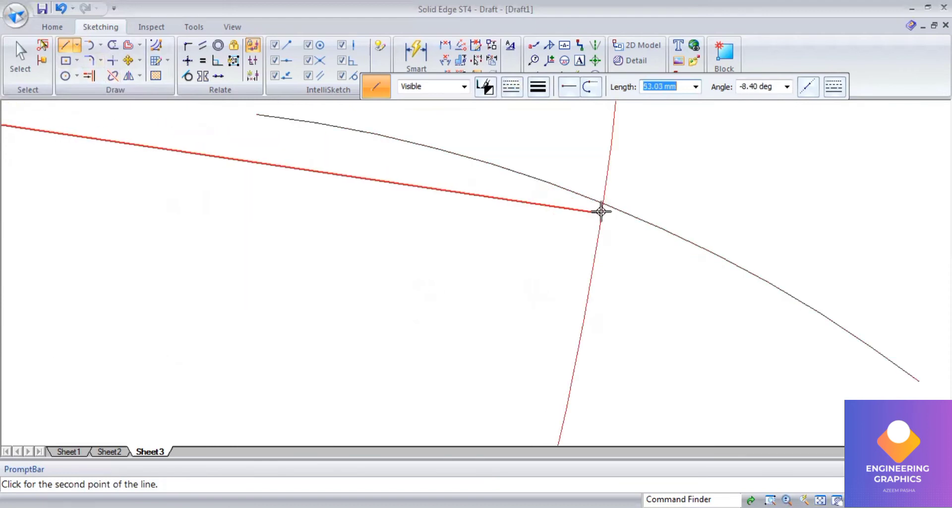
{"action": "scroll", "coordinate": [603, 208], "scroll_direction": "up", "scroll_amount": 2}
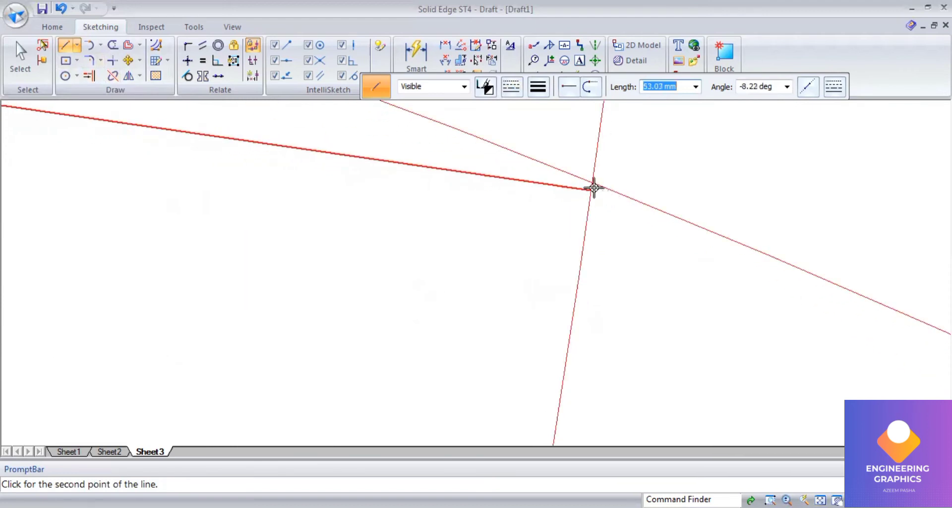
{"action": "left_click", "coordinate": [593, 183]}
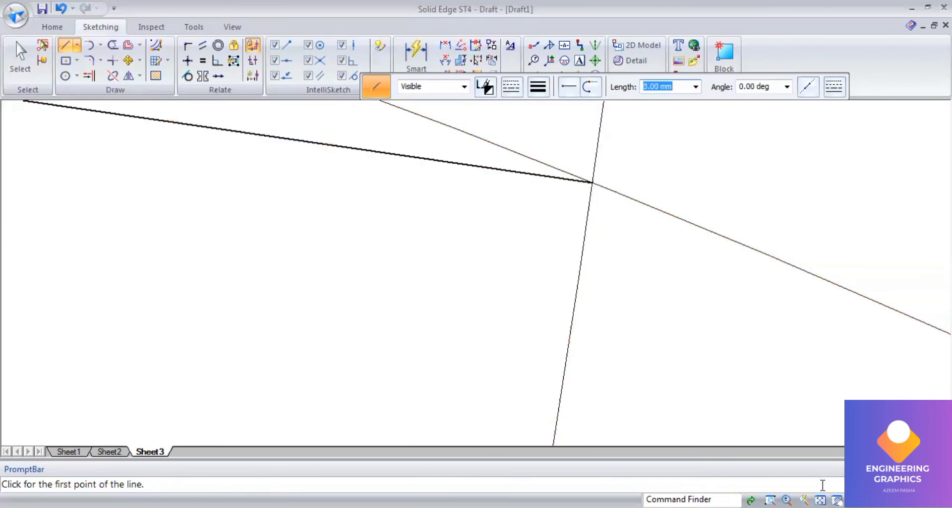
{"action": "scroll", "coordinate": [551, 210], "scroll_direction": "down", "scroll_amount": 5}
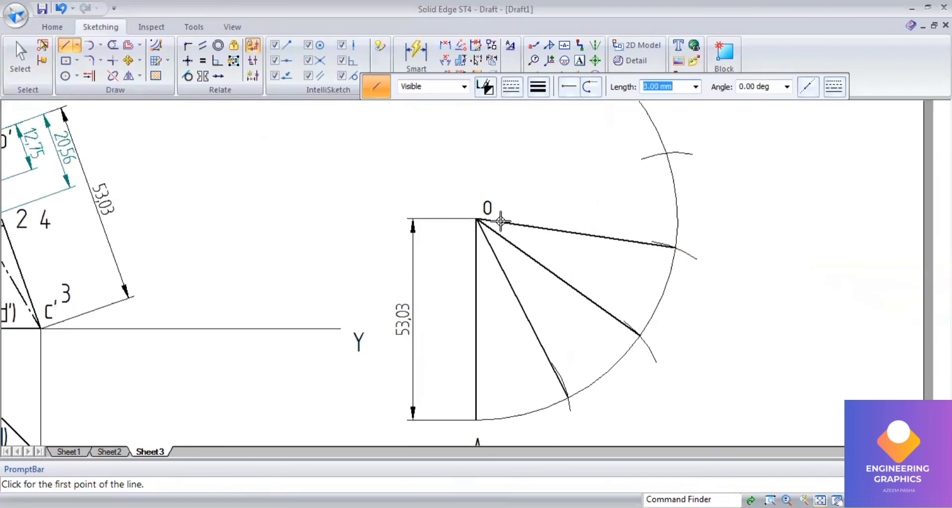
Draw the last thick line from apex 0 to the topmost division point.
{"action": "left_click", "coordinate": [474, 218]}
{"action": "scroll", "coordinate": [669, 159], "scroll_direction": "up", "scroll_amount": 3}
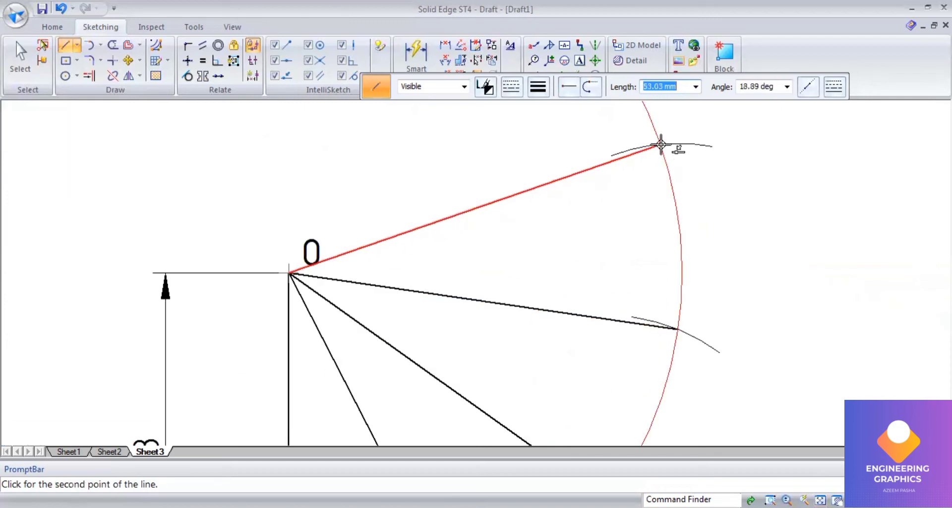
{"action": "scroll", "coordinate": [661, 144], "scroll_direction": "up", "scroll_amount": 4}
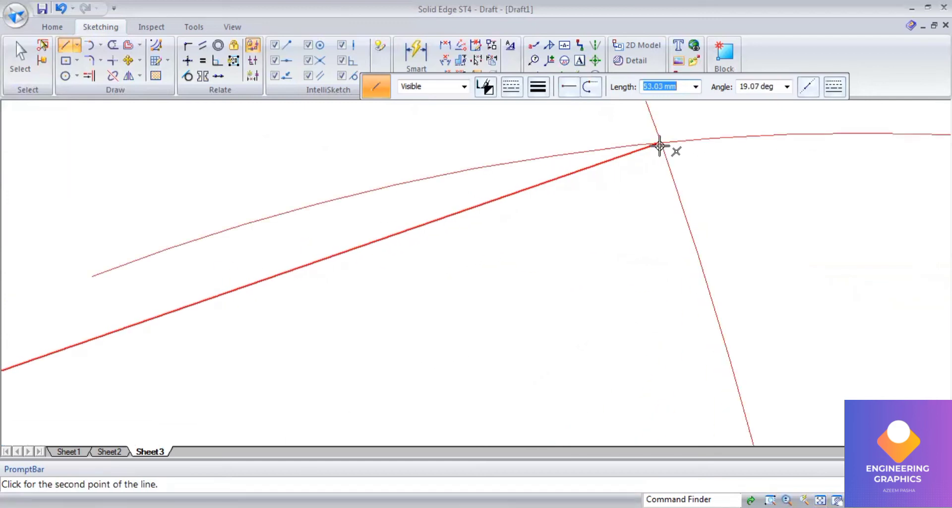
{"action": "left_click", "coordinate": [660, 144]}
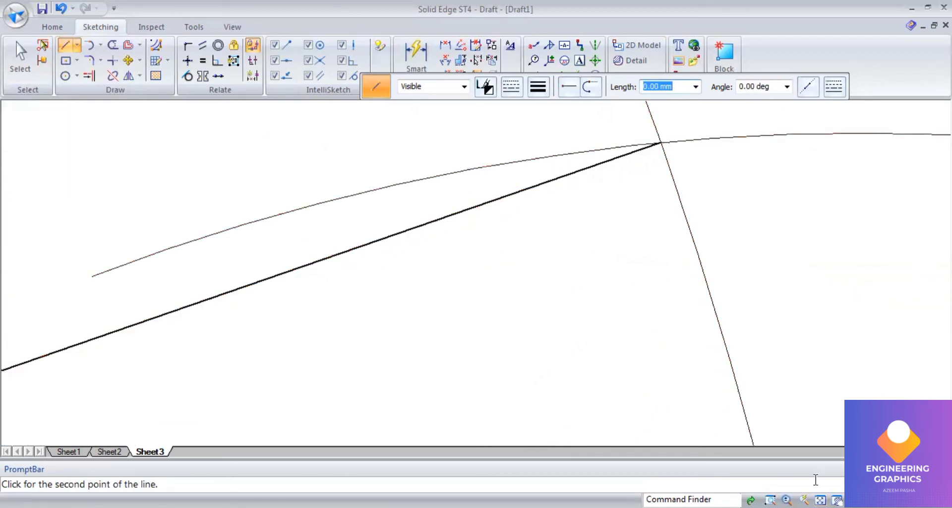
{"action": "scroll", "coordinate": [593, 324], "scroll_direction": "down", "scroll_amount": 5}
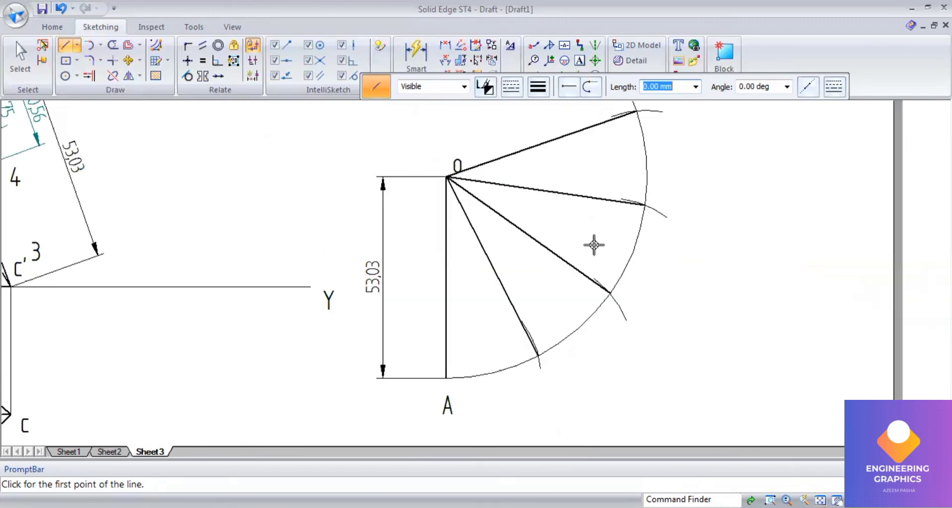
Draw chained chords from point A through each division point to the top arc intersection.
{"action": "scroll", "coordinate": [449, 372], "scroll_direction": "up", "scroll_amount": 5}
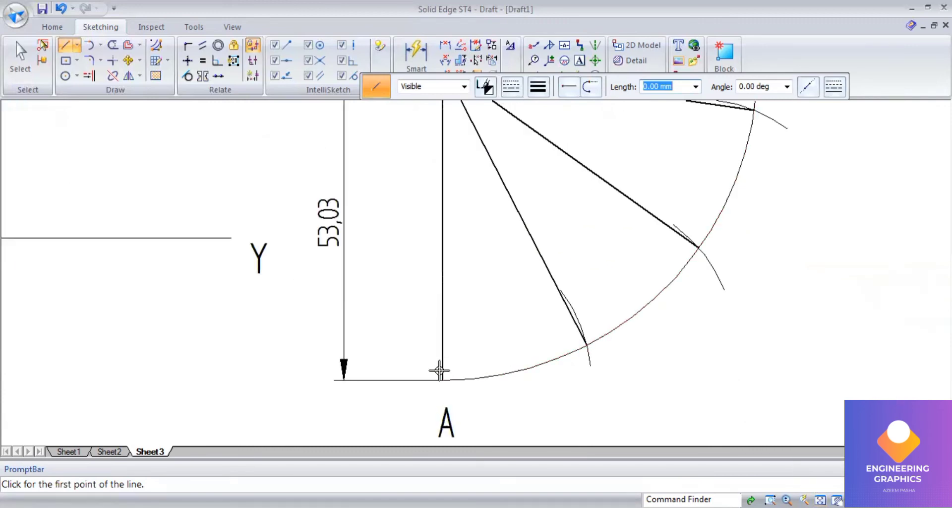
{"action": "left_click", "coordinate": [440, 379]}
{"action": "left_click", "coordinate": [588, 348]}
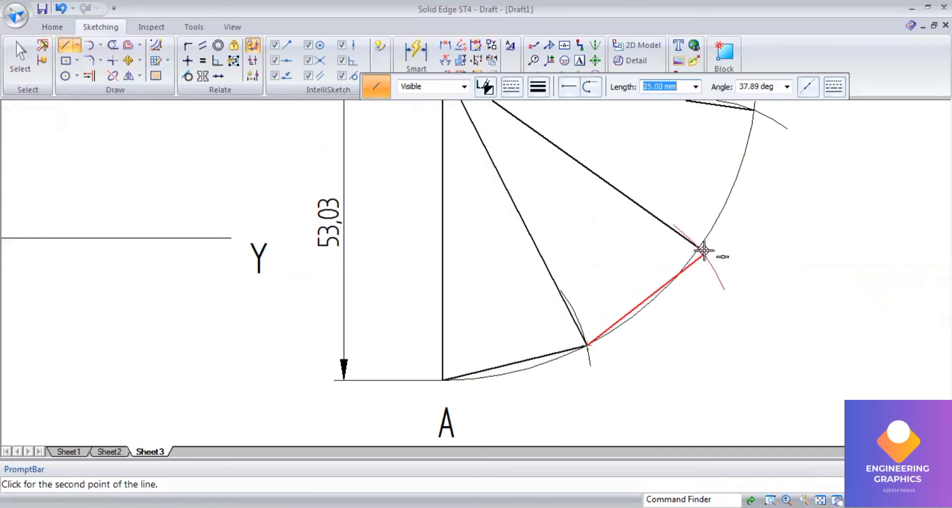
{"action": "left_click", "coordinate": [695, 244]}
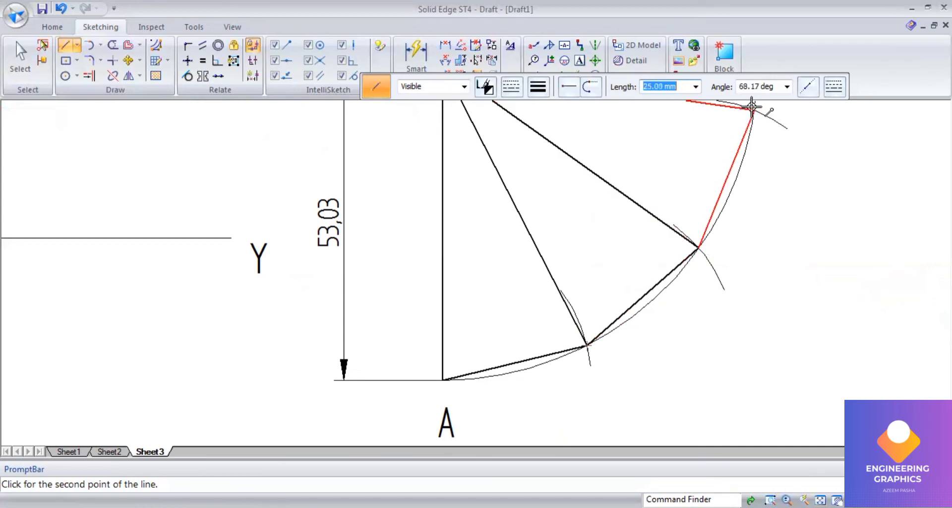
{"action": "left_click", "coordinate": [753, 110]}
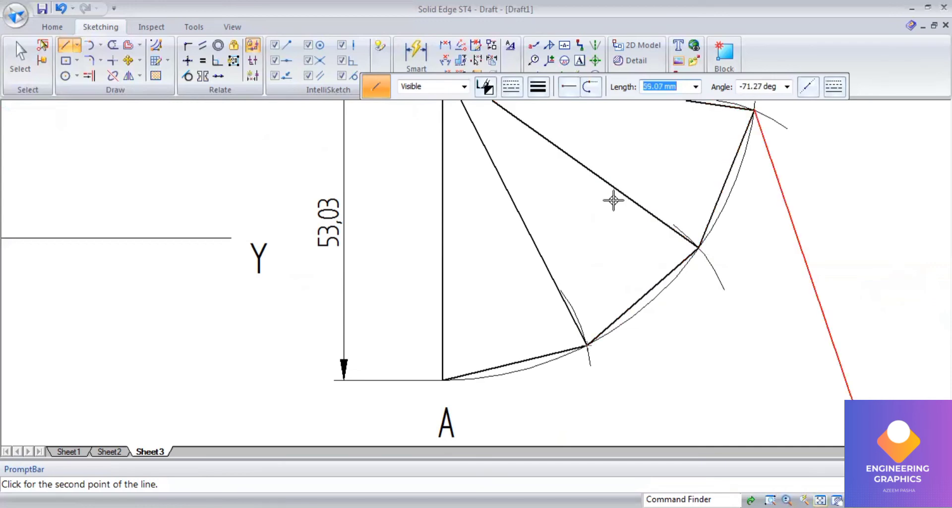
{"action": "middle_click_drag", "start_coordinate": [614, 200], "coordinate": [450, 390]}
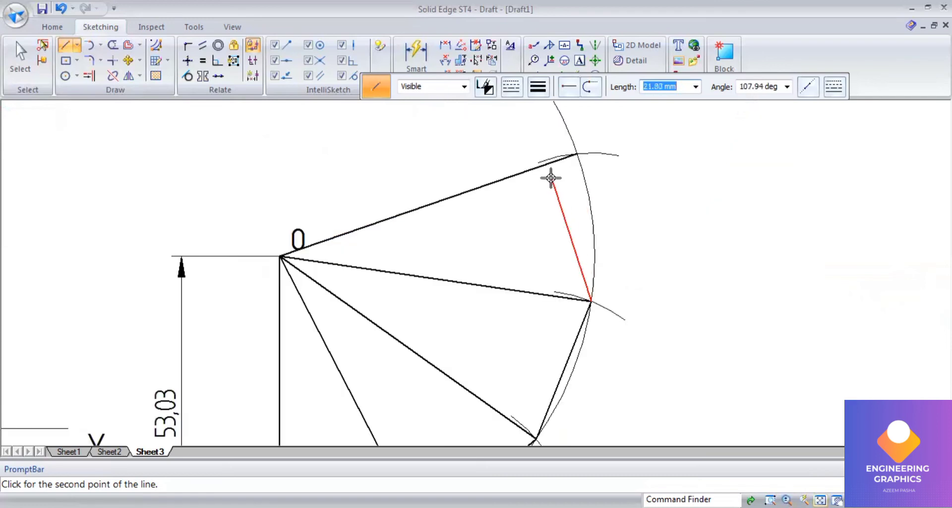
{"action": "left_click", "coordinate": [577, 154]}
{"action": "right_click", "coordinate": [706, 285]}
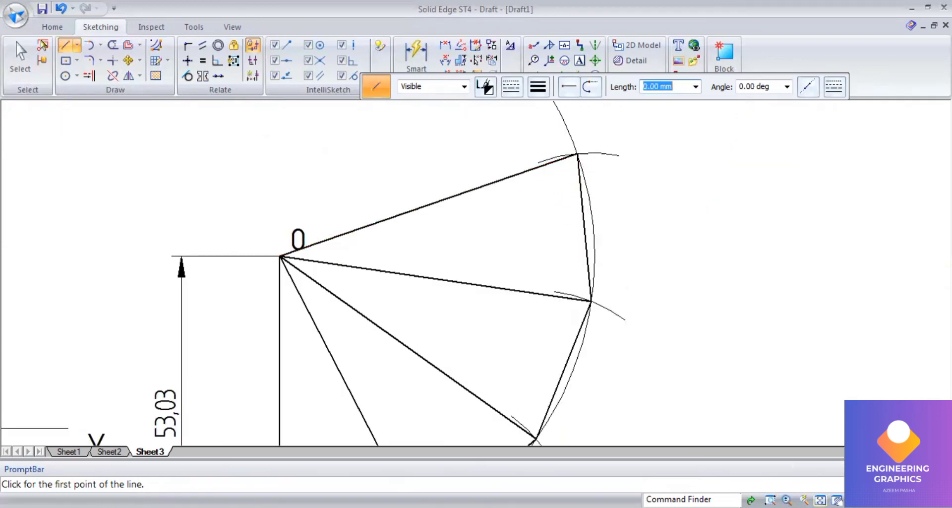
Fit the sheet in view and place text labels C, D and A beside the arc points.
{"action": "key", "text": "ctrl+shift+a"}
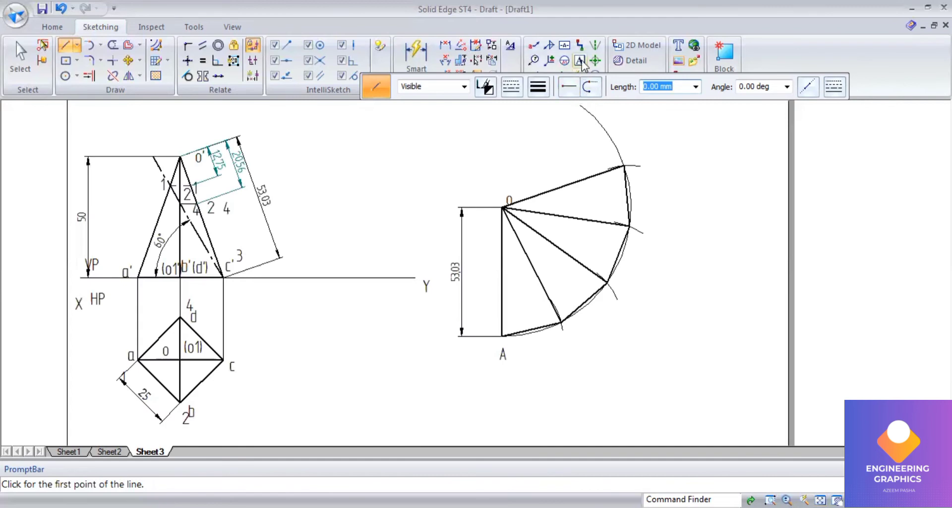
{"action": "key", "text": "t"}
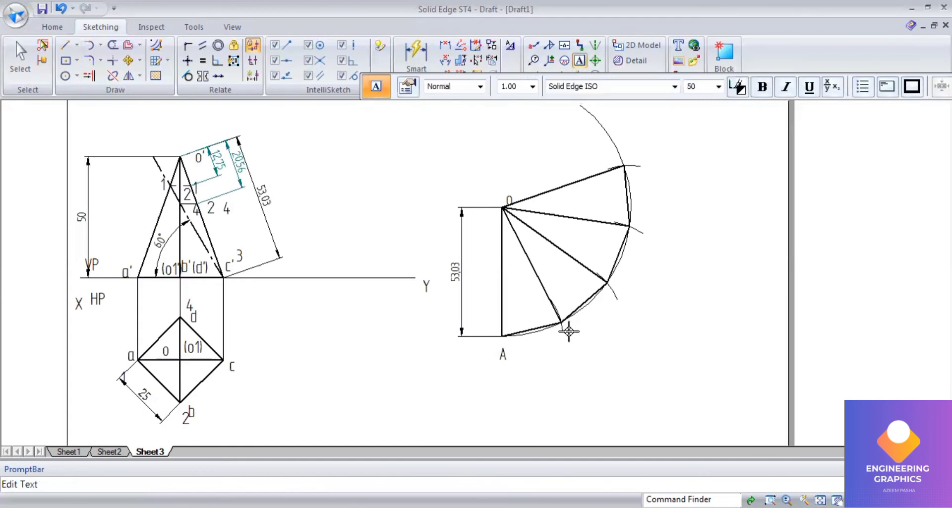
{"action": "left_click", "coordinate": [618, 284]}
{"action": "type", "text": "C"}
{"action": "left_click", "coordinate": [637, 224]}
{"action": "type", "text": "D"}
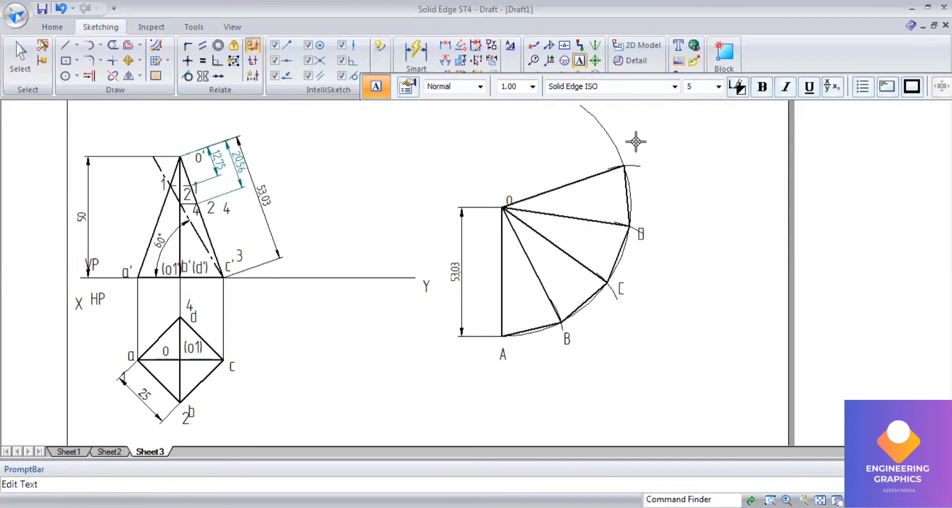
{"action": "left_click", "coordinate": [635, 142]}
{"action": "type", "text": "A"}
{"action": "scroll", "coordinate": [403, 174], "scroll_direction": "up", "scroll_amount": 1}
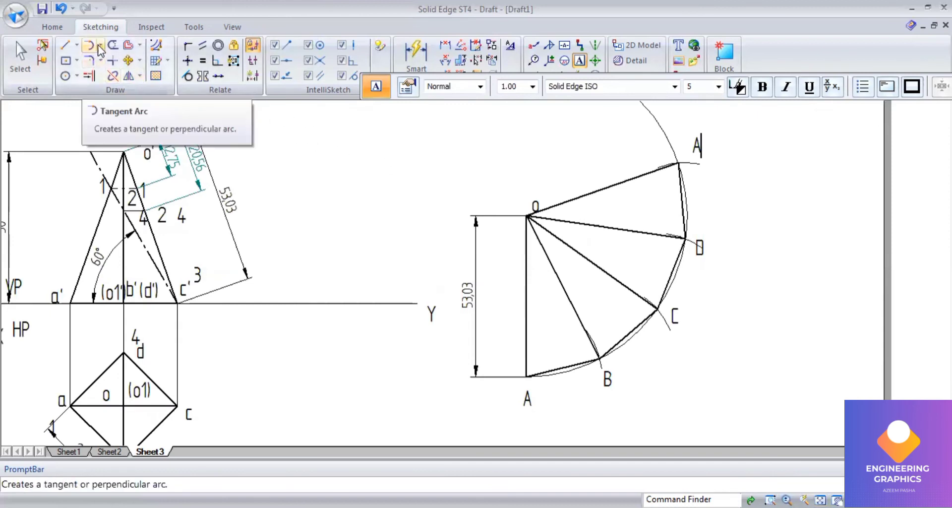
Draw a 12.75 mm arc centred on o across the vertical oA edge.
{"action": "double_click", "coordinate": [174, 151]}
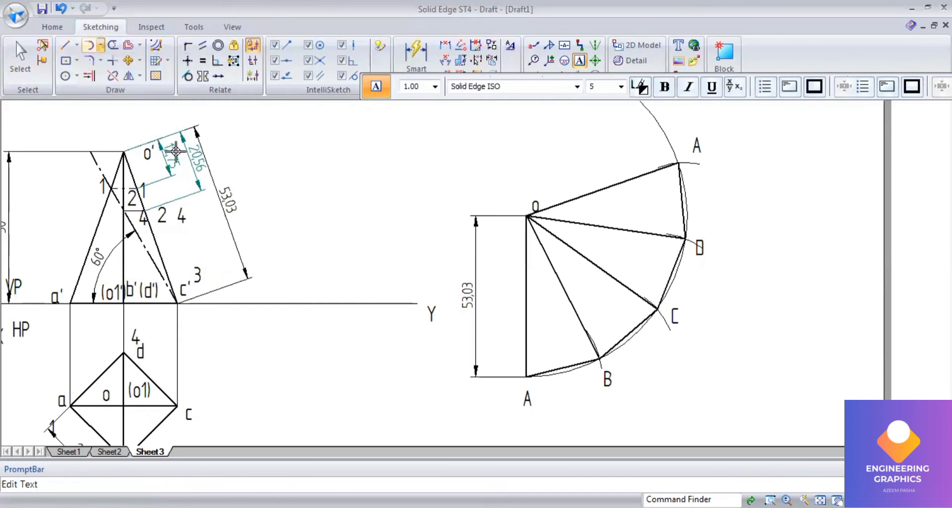
{"action": "key", "text": "Escape"}
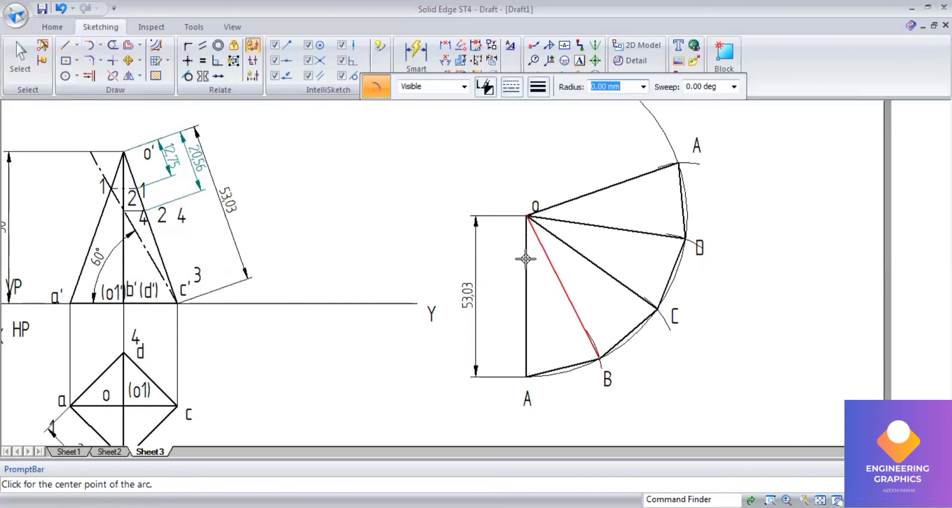
{"action": "left_click", "coordinate": [526, 216]}
{"action": "type", "text": "12.75"}
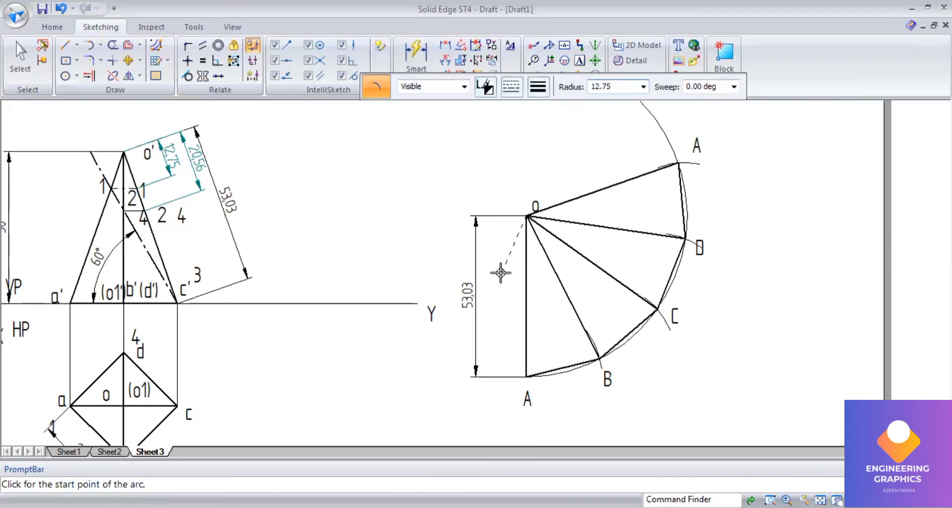
{"action": "key", "text": "Tab"}
{"action": "left_click", "coordinate": [512, 278]}
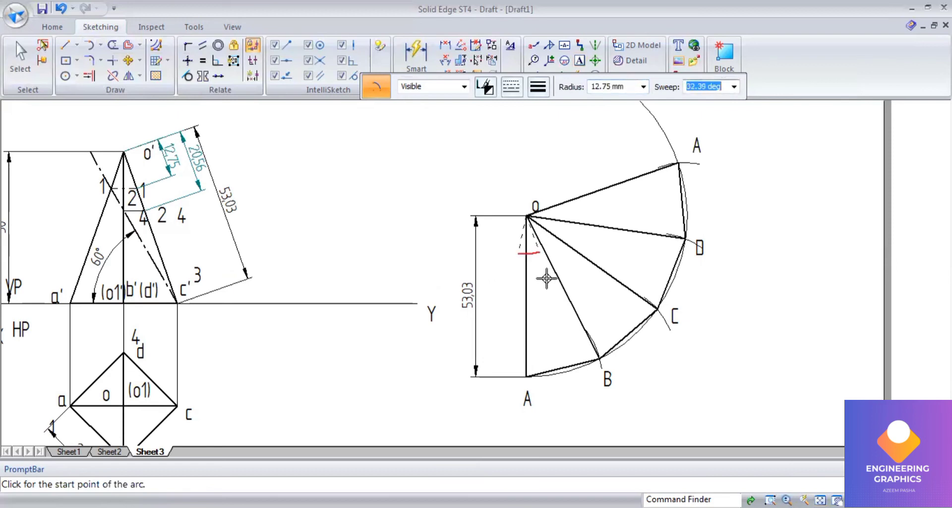
{"action": "left_click", "coordinate": [558, 217]}
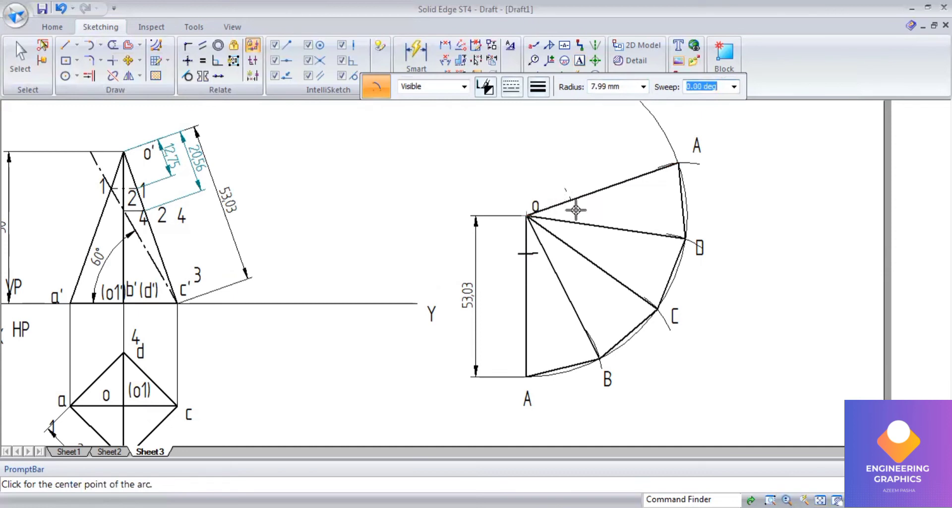
Draw a second 12.75 mm arc from o across the other oA edge.
{"action": "left_click", "coordinate": [528, 216]}
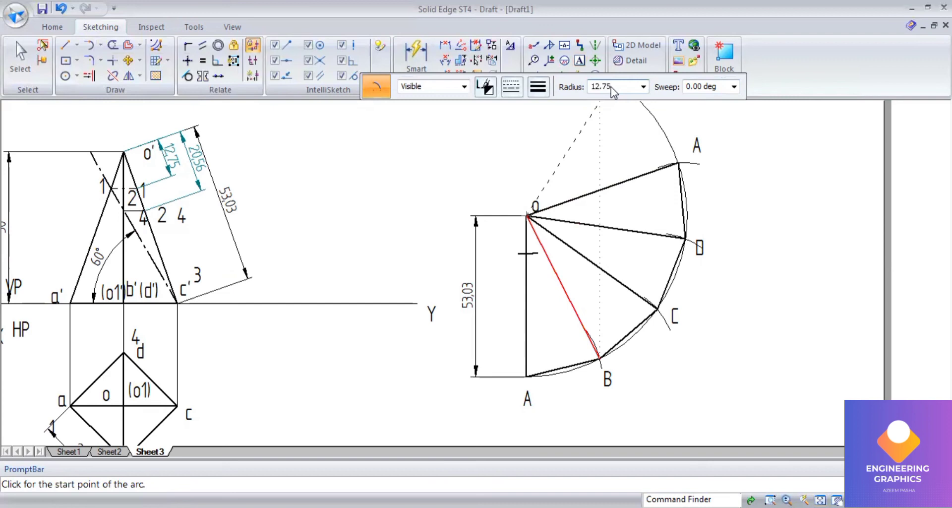
{"action": "key", "text": "Tab"}
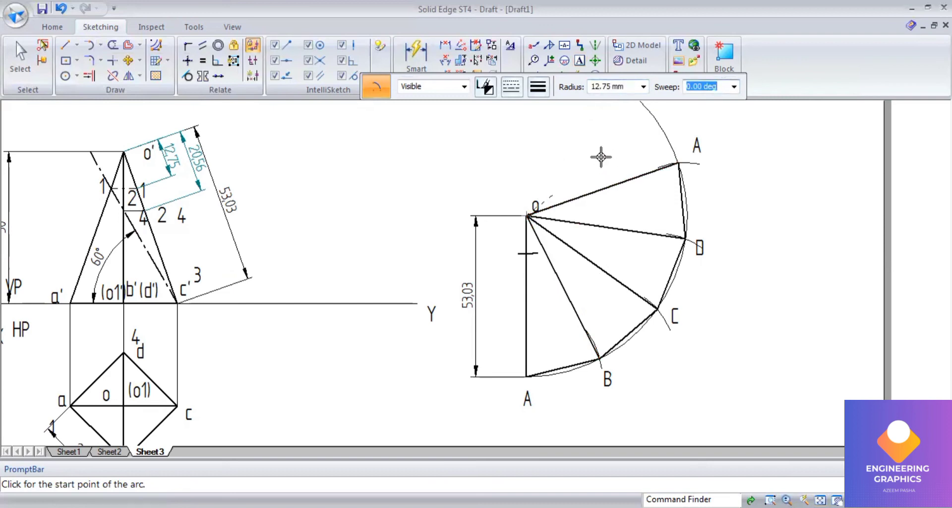
{"action": "right_click", "coordinate": [590, 198]}
{"action": "left_click", "coordinate": [526, 215]}
{"action": "left_click", "coordinate": [613, 87]}
{"action": "type", "text": "12.7"}
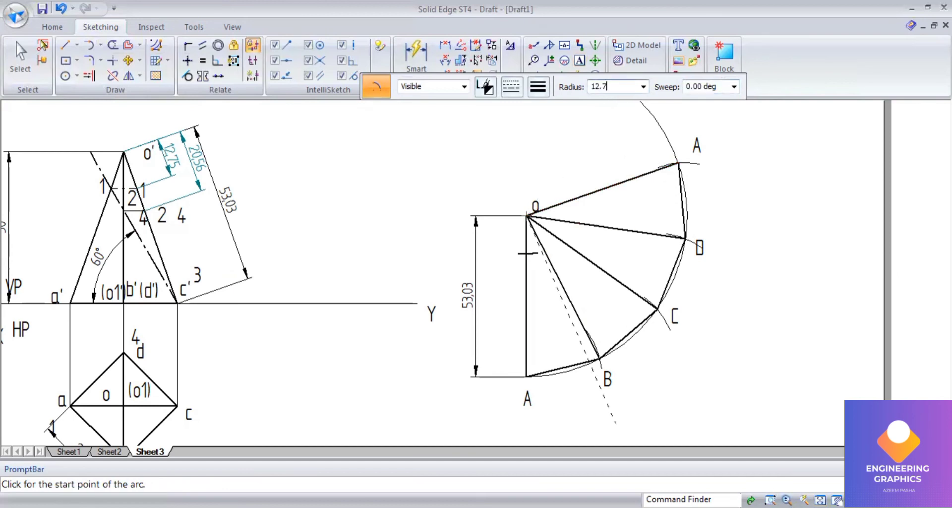
{"action": "type", "text": "5"}
{"action": "key", "text": "Return"}
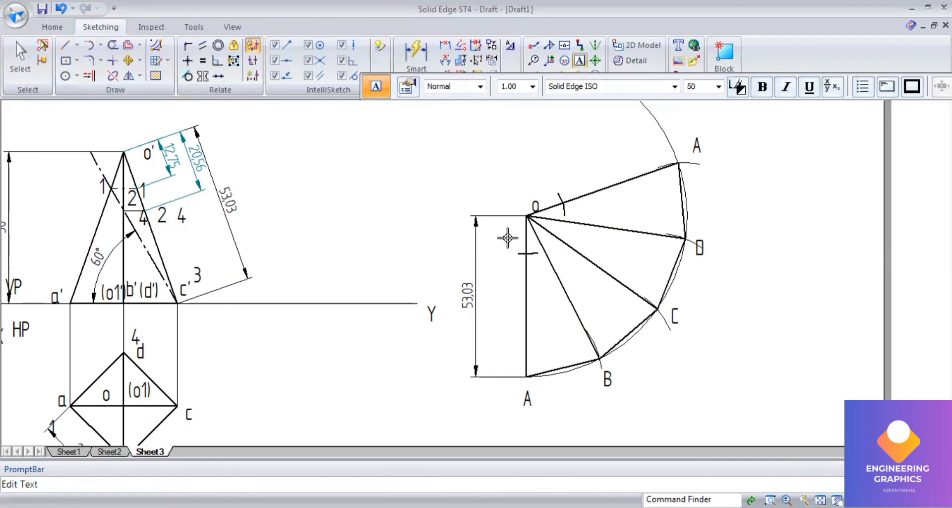
Label both 12.75 mm marks on the oA edges as point 1.
{"action": "left_click", "coordinate": [507, 238]}
{"action": "type", "text": "1"}
{"action": "left_click", "coordinate": [573, 172]}
{"action": "type", "text": "1"}
Switch to a 0.13 mm centre-point arc and mark 20.56 mm from o across oB.
{"action": "left_click", "coordinate": [101, 45]}
{"action": "left_click", "coordinate": [112, 96]}
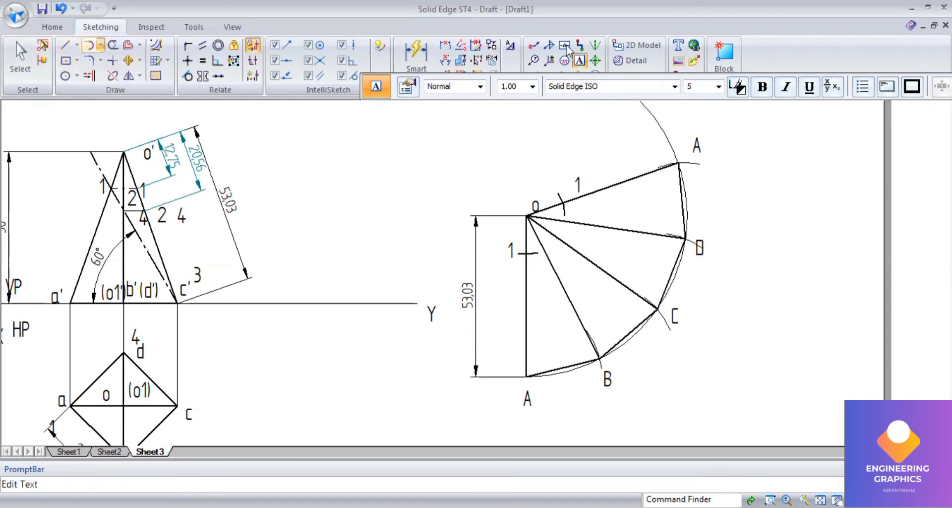
{"action": "left_click", "coordinate": [538, 86]}
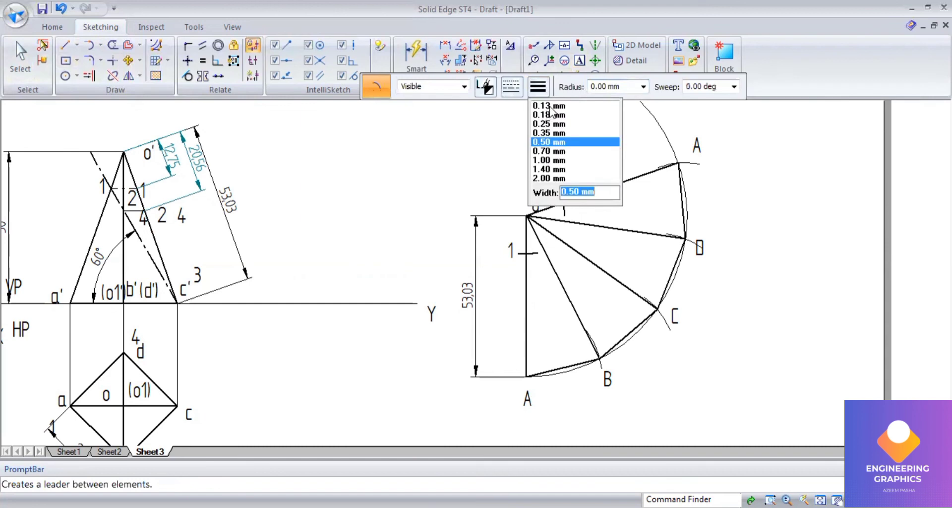
{"action": "left_click", "coordinate": [551, 107]}
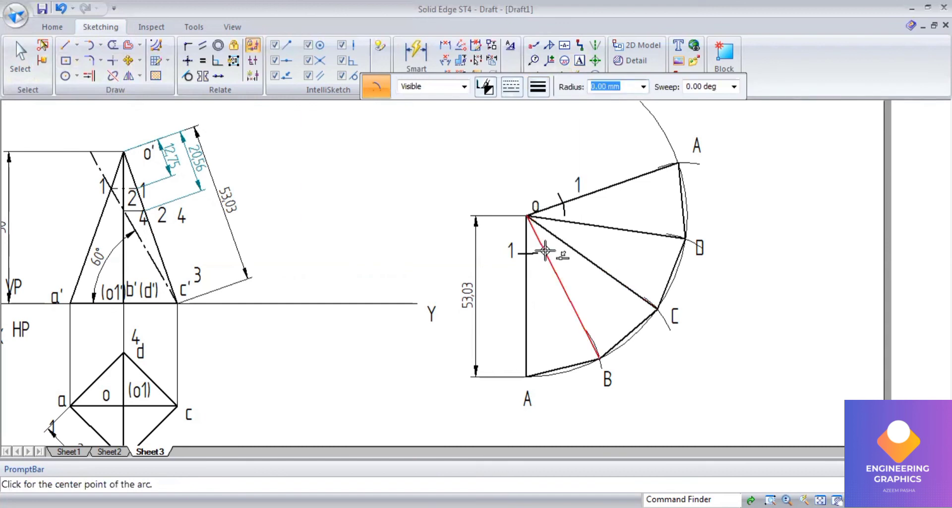
{"action": "left_click", "coordinate": [527, 216]}
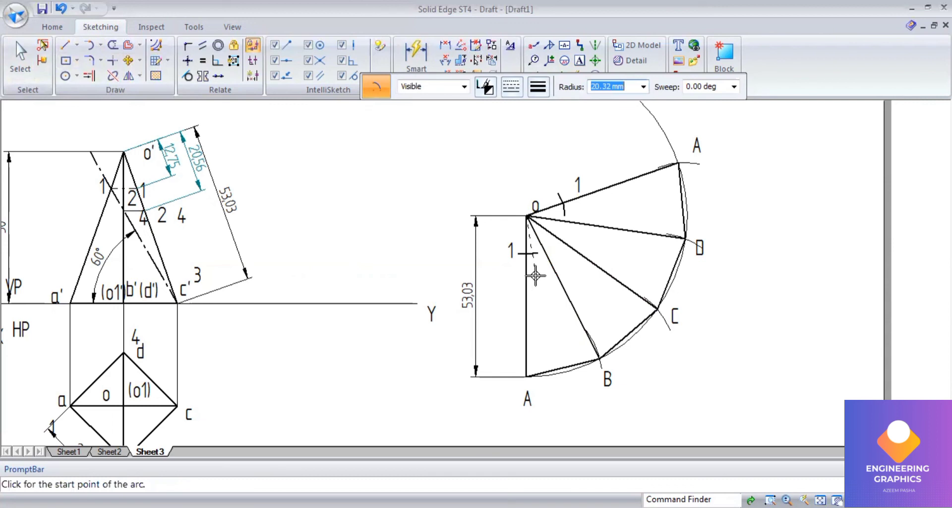
{"action": "type", "text": "20.56"}
{"action": "key", "text": "Tab"}
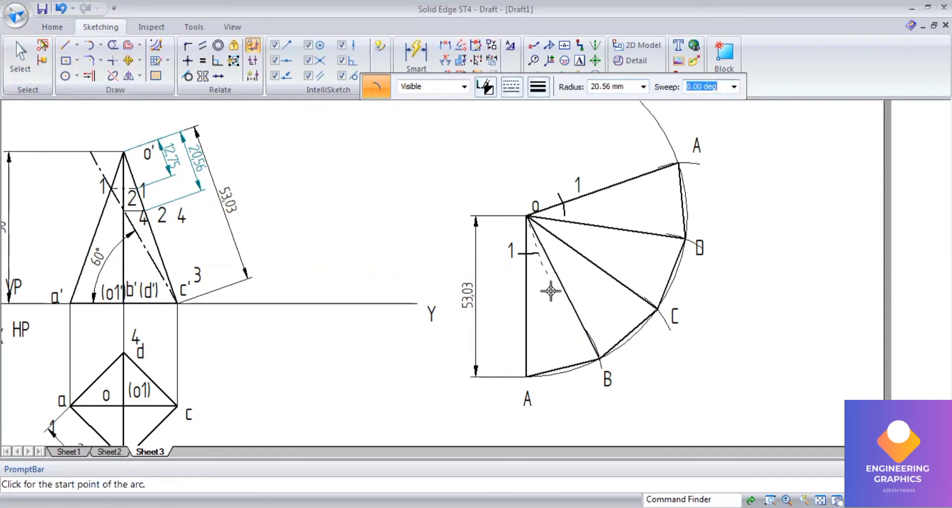
{"action": "left_click", "coordinate": [550, 291]}
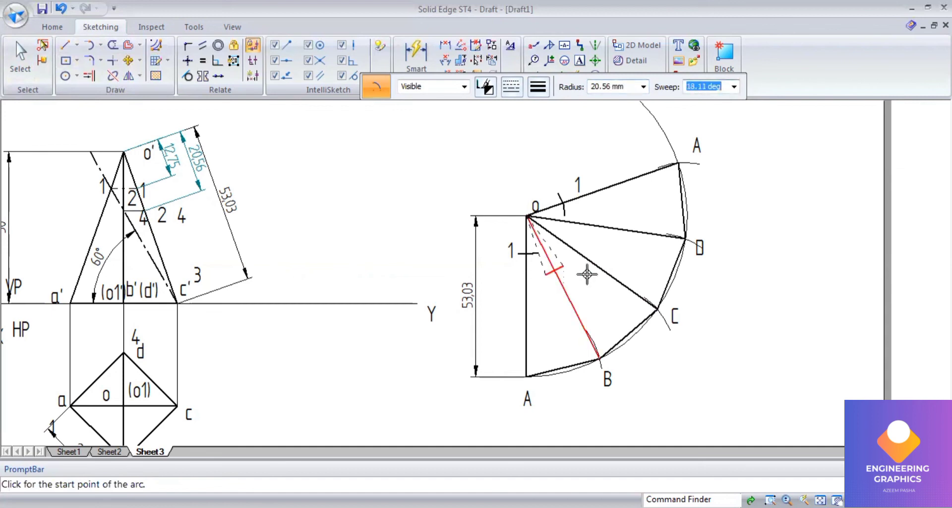
{"action": "left_click", "coordinate": [576, 273]}
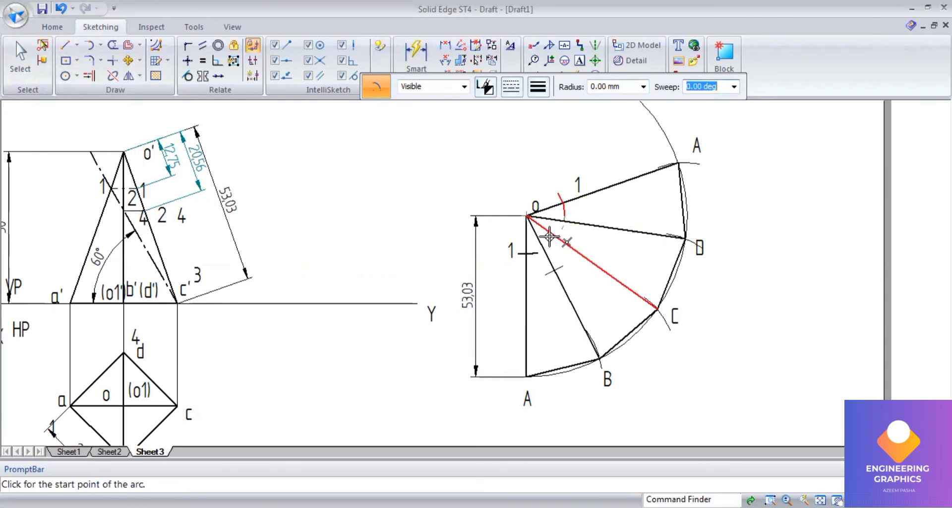
Draw another 20.56 mm arc centred on o across edge oD.
{"action": "left_click", "coordinate": [526, 214]}
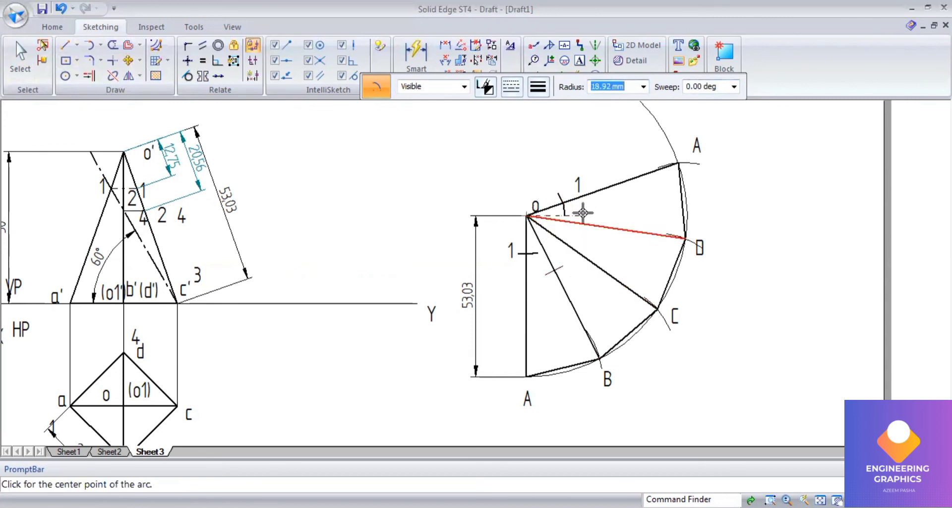
{"action": "type", "text": "20"}
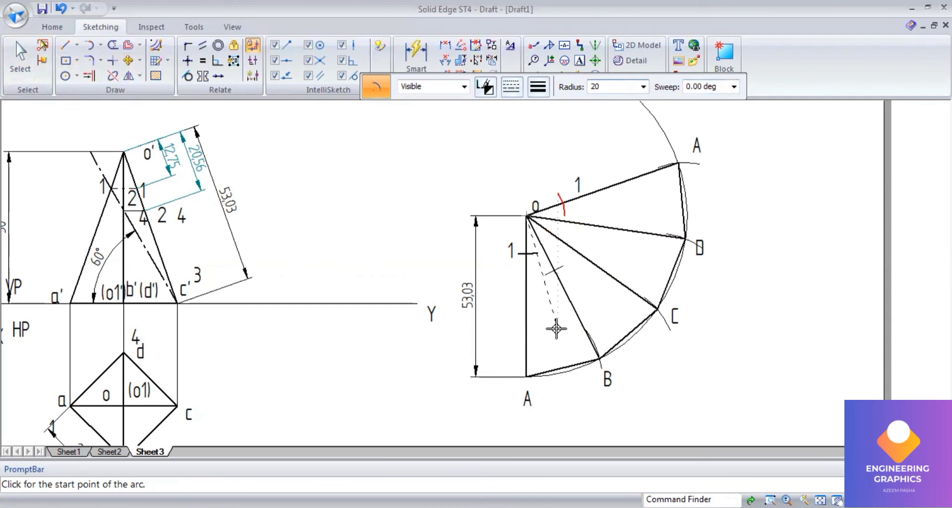
{"action": "type", "text": ".56"}
{"action": "key", "text": "Tab"}
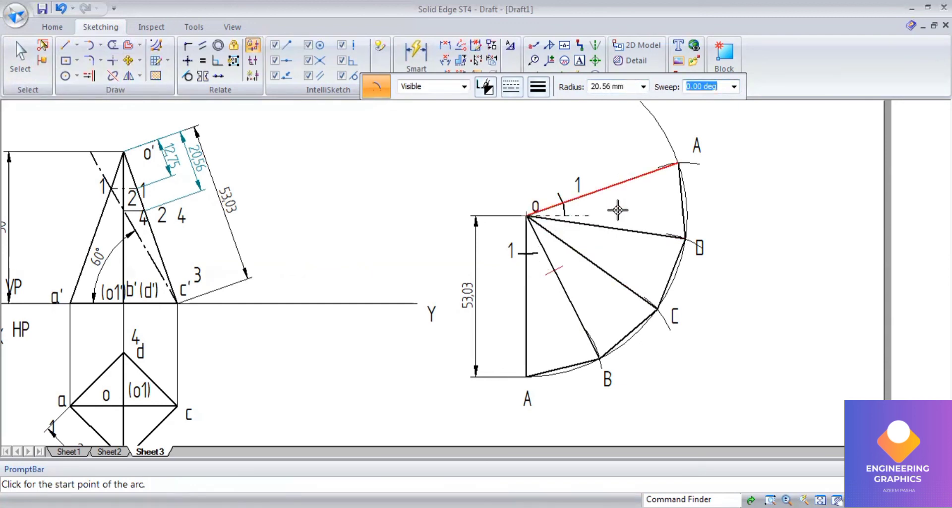
{"action": "left_click", "coordinate": [619, 236]}
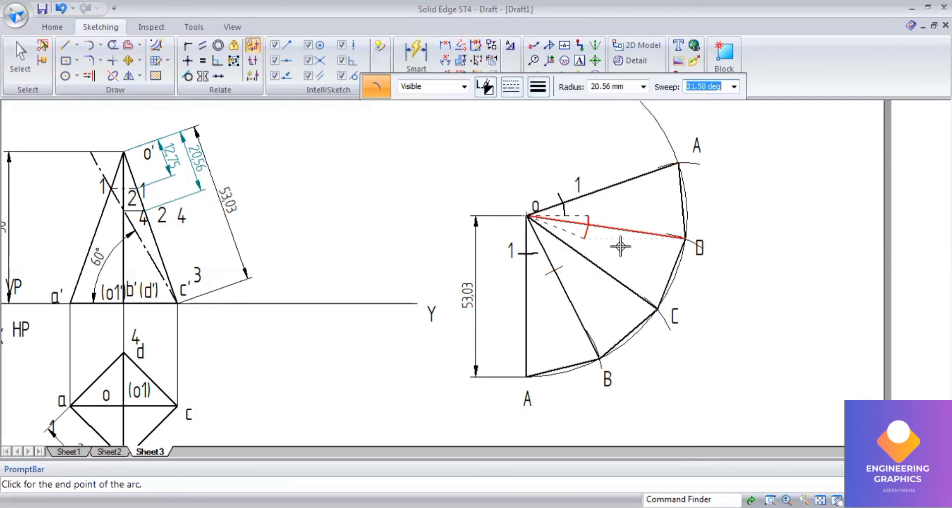
{"action": "left_click", "coordinate": [637, 318]}
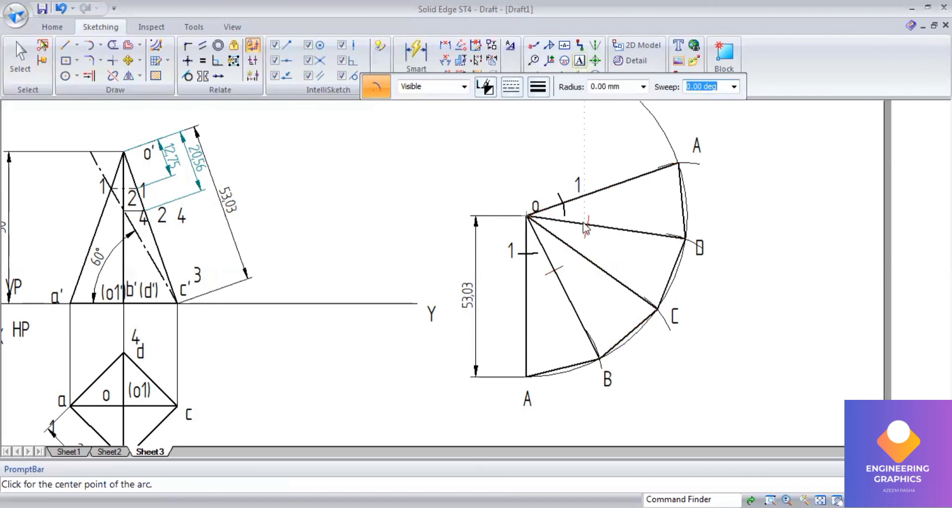
Label the 20.56 mm mark on oB as 2 and point C as 3.
{"action": "left_click", "coordinate": [575, 271]}
{"action": "type", "text": "2 "}
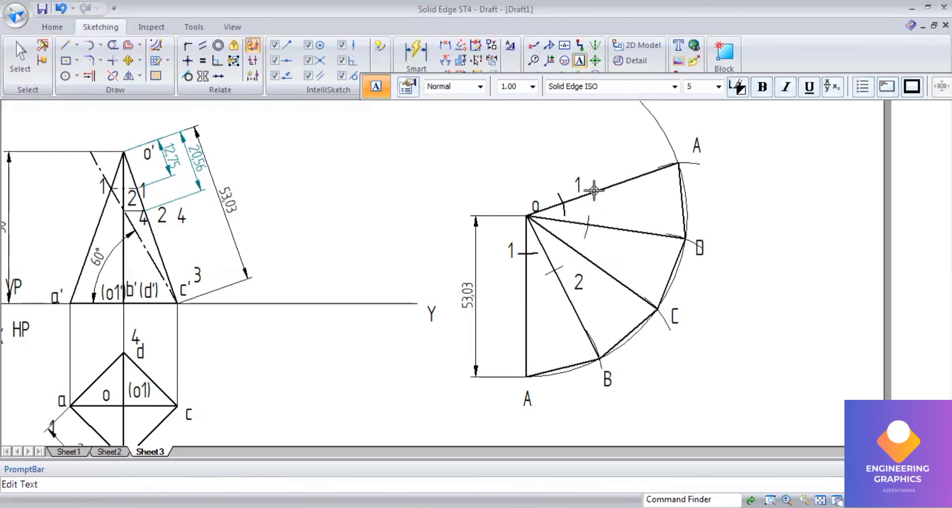
{"action": "type", "text": "4"}
{"action": "left_click", "coordinate": [677, 293]}
{"action": "type", "text": "3"}
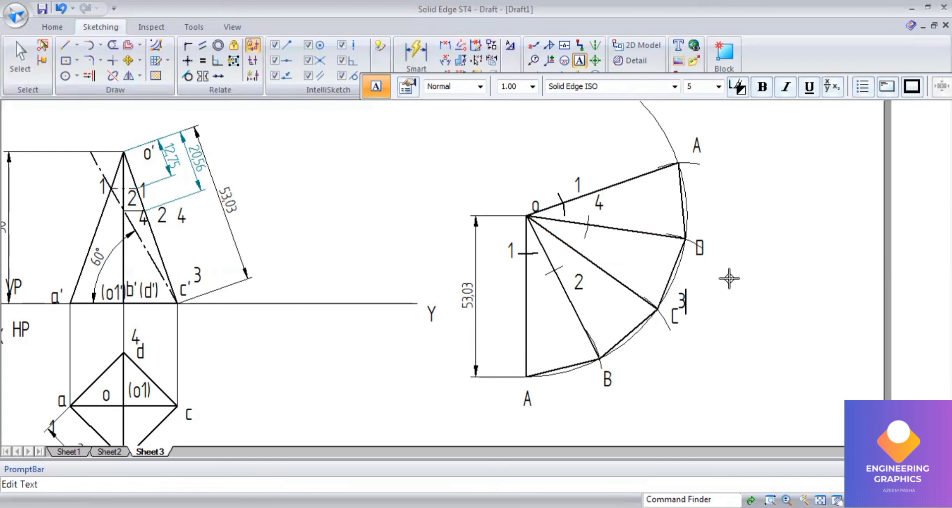
Start a 0.50 mm thick cut line at point 1 and run it to point 2.
{"action": "left_click", "coordinate": [66, 46]}
{"action": "left_click", "coordinate": [537, 86]}
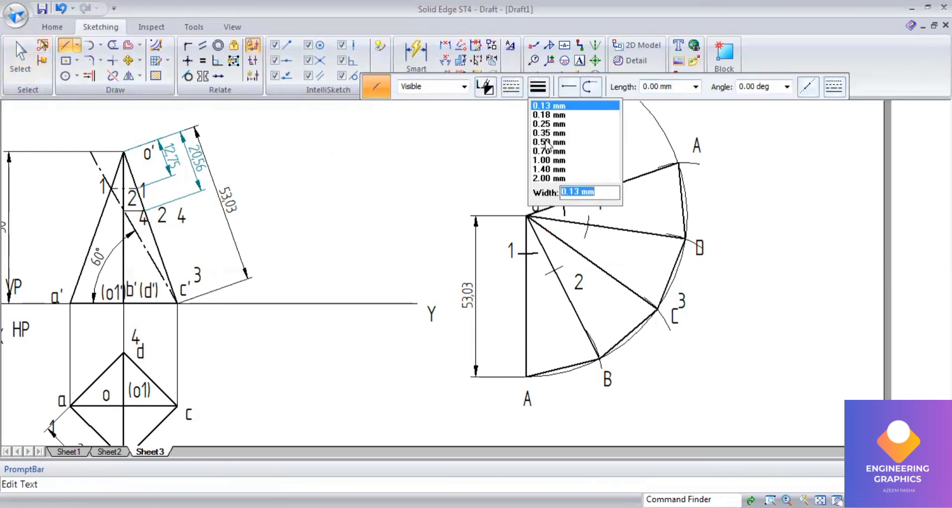
{"action": "left_click", "coordinate": [547, 143]}
{"action": "scroll", "coordinate": [538, 267], "scroll_direction": "up", "scroll_amount": 3}
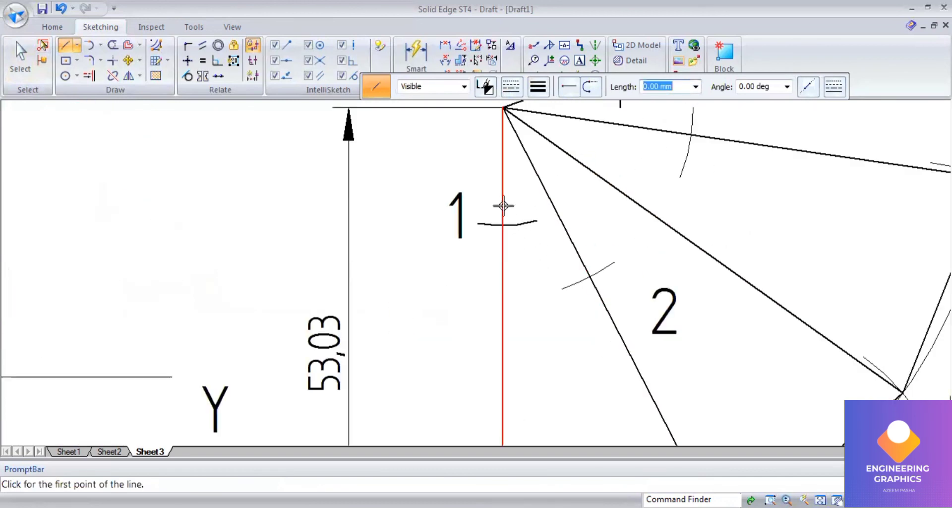
{"action": "scroll", "coordinate": [503, 222], "scroll_direction": "up", "scroll_amount": 4}
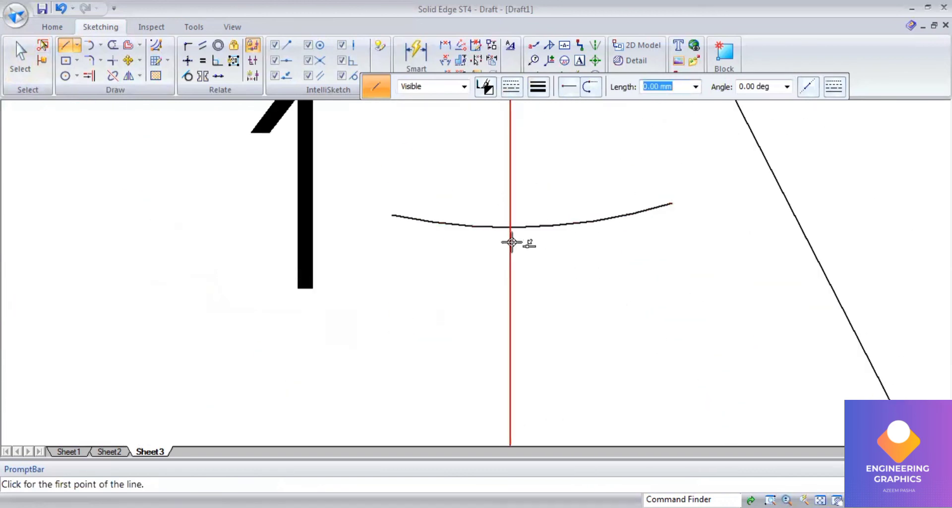
{"action": "scroll", "coordinate": [510, 228], "scroll_direction": "up", "scroll_amount": 4}
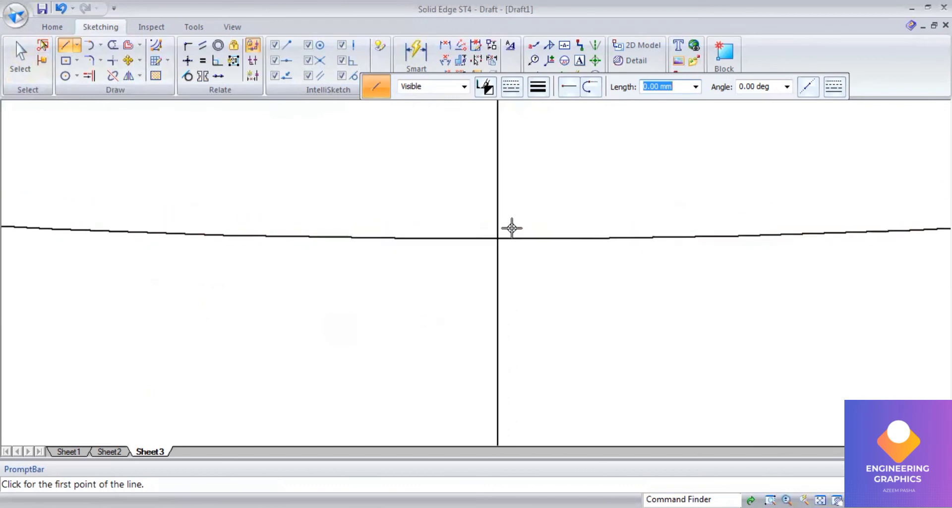
{"action": "scroll", "coordinate": [511, 228], "scroll_direction": "up", "scroll_amount": 3}
{"action": "scroll", "coordinate": [477, 246], "scroll_direction": "up", "scroll_amount": 2}
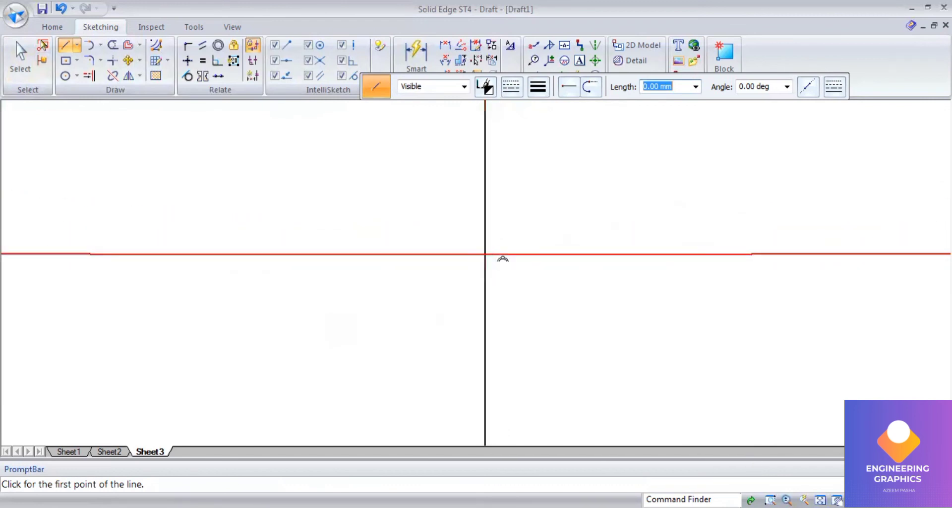
{"action": "left_click", "coordinate": [485, 255]}
{"action": "scroll", "coordinate": [541, 258], "scroll_direction": "down", "scroll_amount": 3}
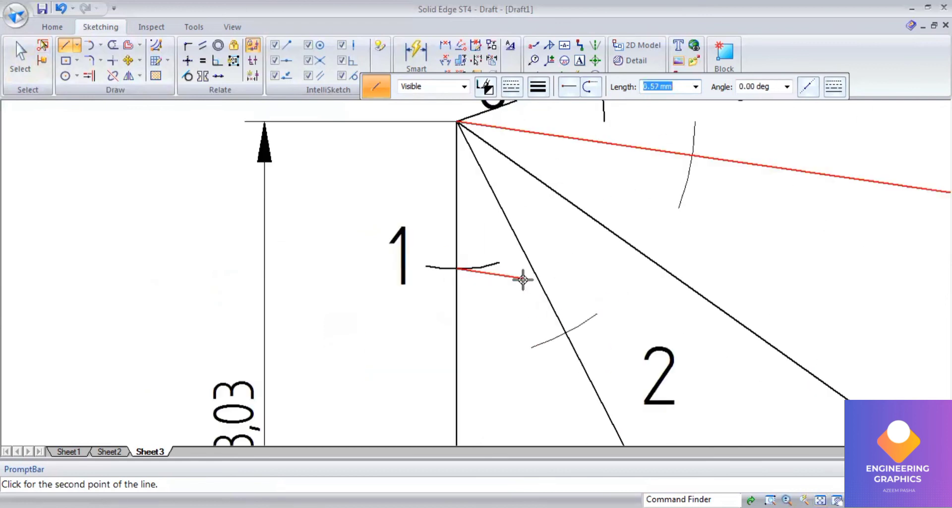
{"action": "scroll", "coordinate": [521, 276], "scroll_direction": "up", "scroll_amount": 1}
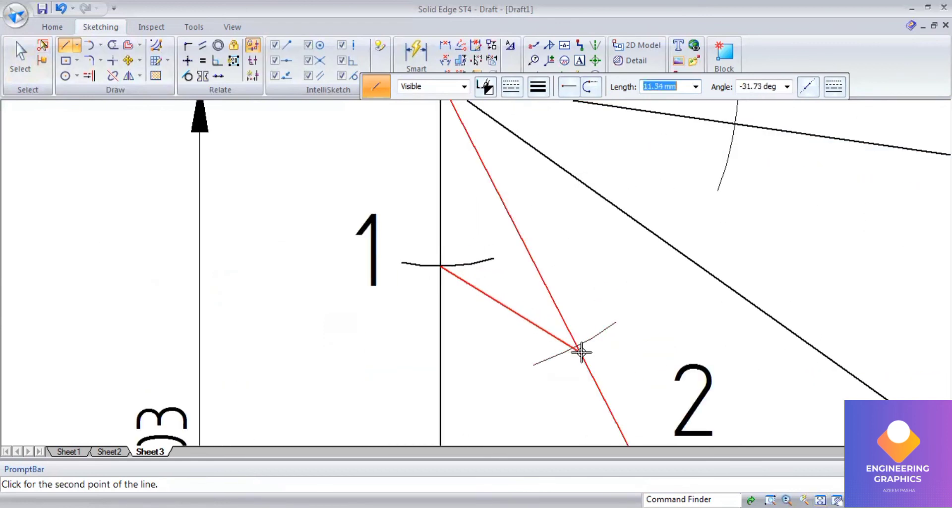
{"action": "scroll", "coordinate": [583, 342], "scroll_direction": "up", "scroll_amount": 3}
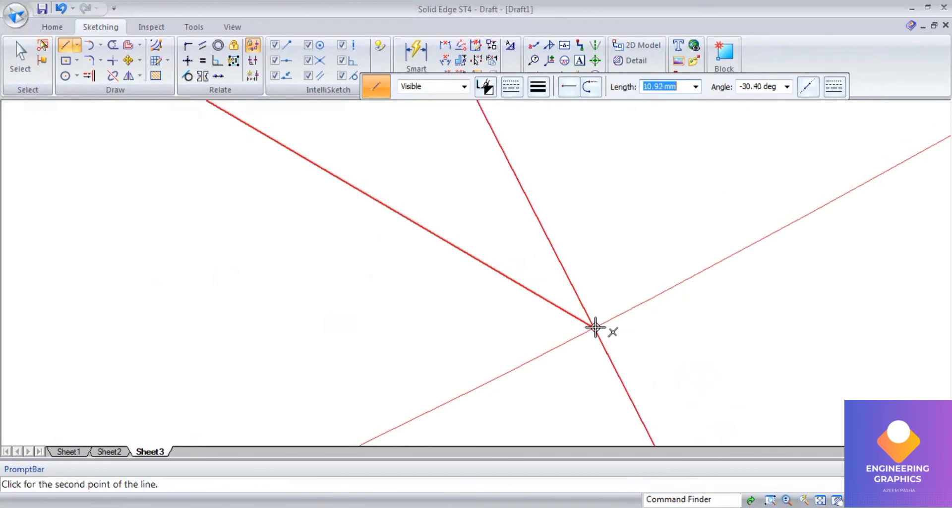
{"action": "left_click", "coordinate": [597, 326]}
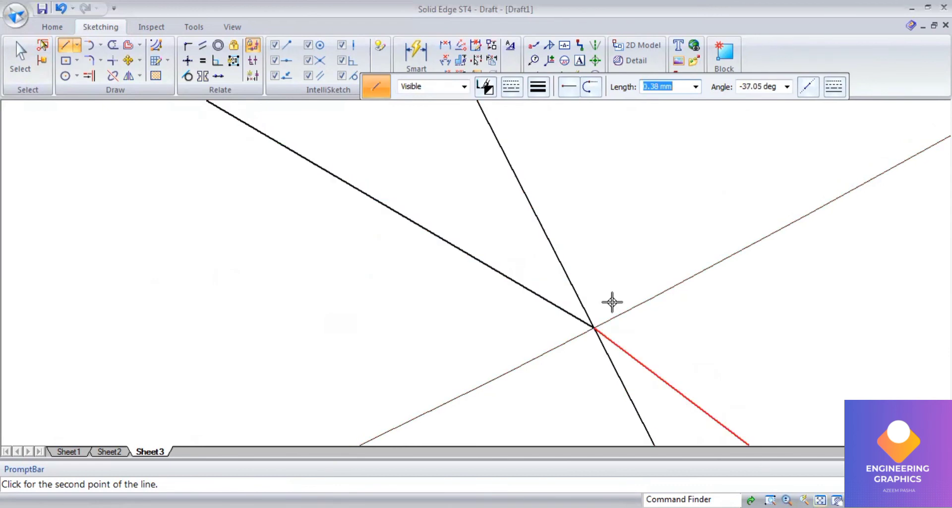
Continue the cut line through C,3 and 4 back to point 1, then view the reference PDF.
{"action": "scroll", "coordinate": [612, 302], "scroll_direction": "down", "scroll_amount": 10}
{"action": "scroll", "coordinate": [511, 238], "scroll_direction": "up", "scroll_amount": 2}
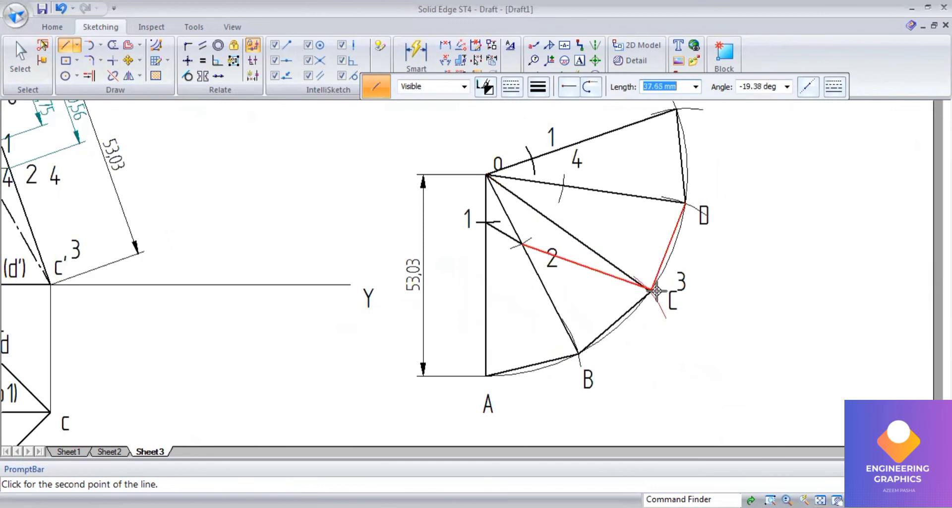
{"action": "scroll", "coordinate": [656, 290], "scroll_direction": "up", "scroll_amount": 5}
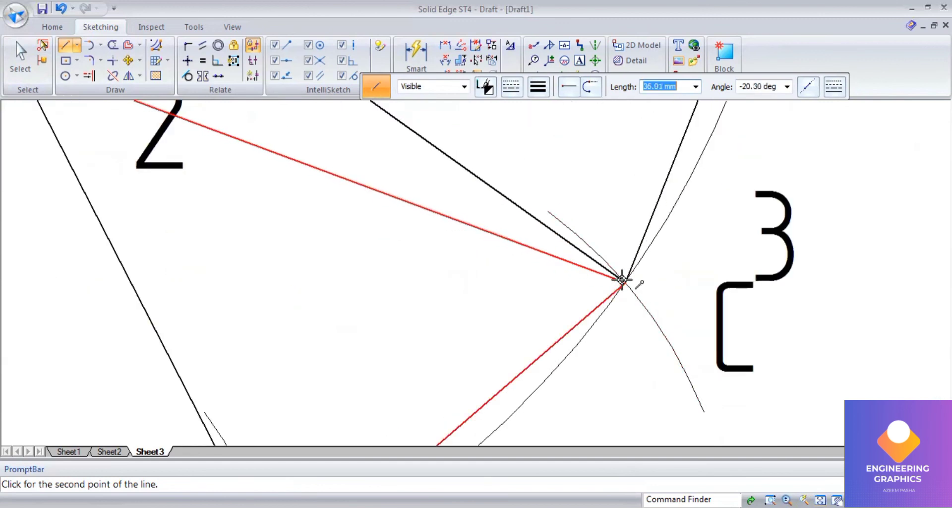
{"action": "left_click", "coordinate": [623, 280]}
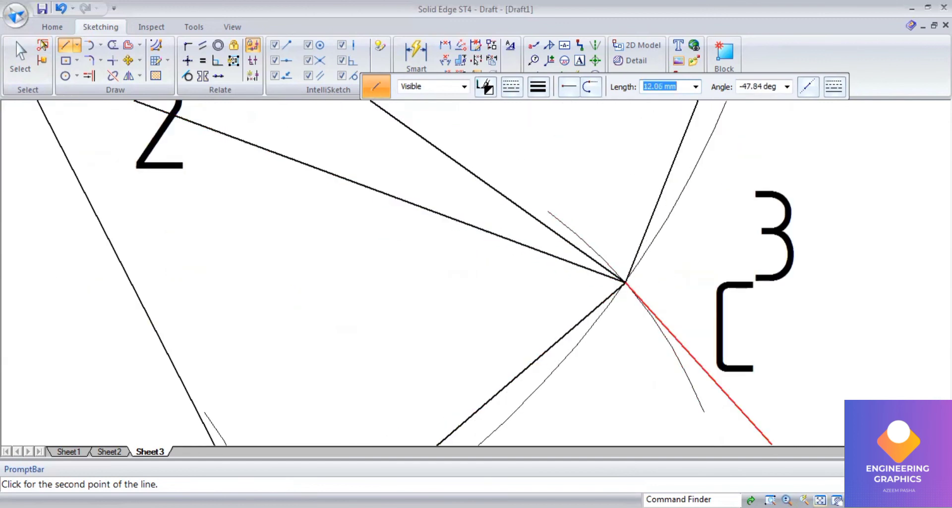
{"action": "scroll", "coordinate": [579, 302], "scroll_direction": "down", "scroll_amount": 6}
{"action": "scroll", "coordinate": [557, 192], "scroll_direction": "up", "scroll_amount": 5}
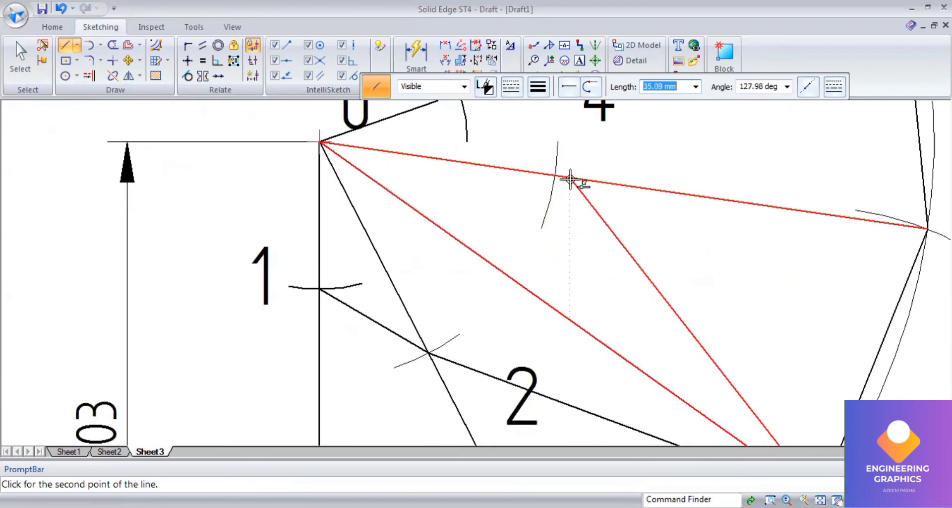
{"action": "left_click", "coordinate": [557, 174]}
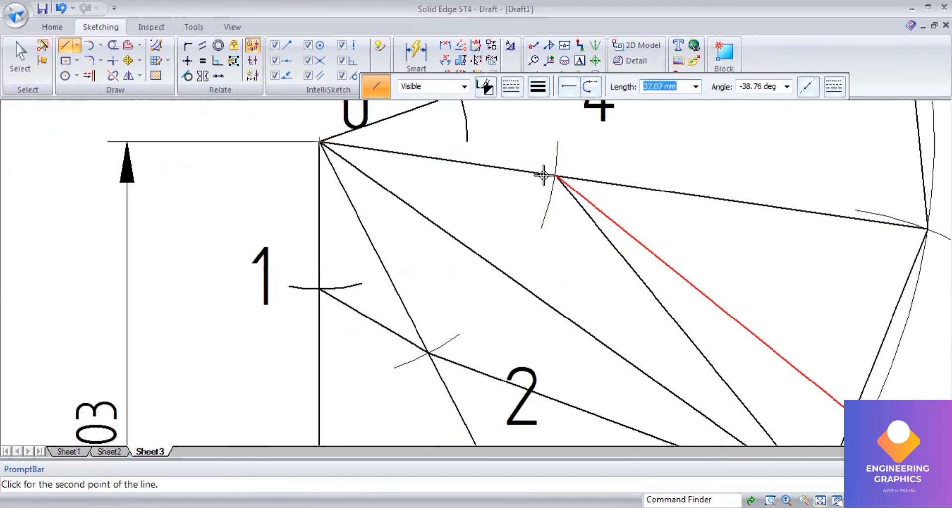
{"action": "scroll", "coordinate": [520, 268], "scroll_direction": "up", "scroll_amount": 5}
{"action": "scroll", "coordinate": [579, 327], "scroll_direction": "up", "scroll_amount": 2}
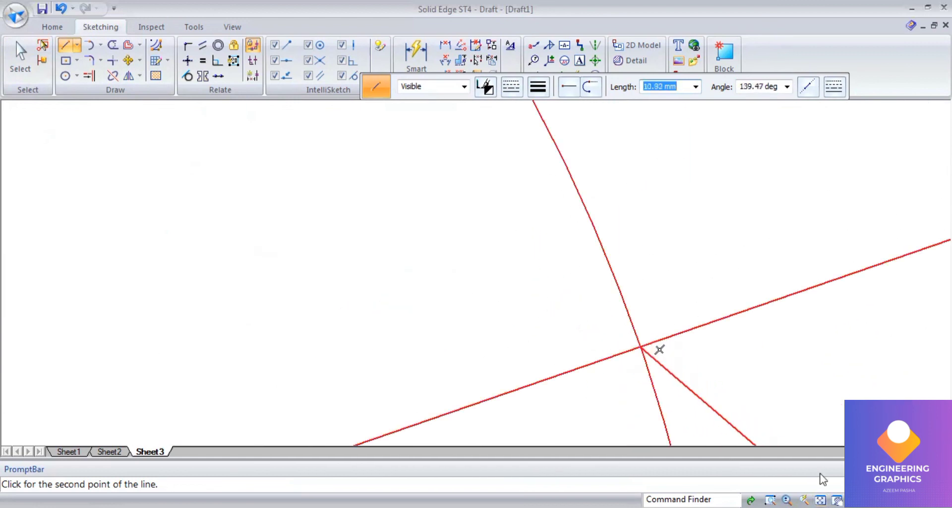
{"action": "left_click", "coordinate": [642, 343]}
{"action": "key", "text": "ctrl+shift+a"}
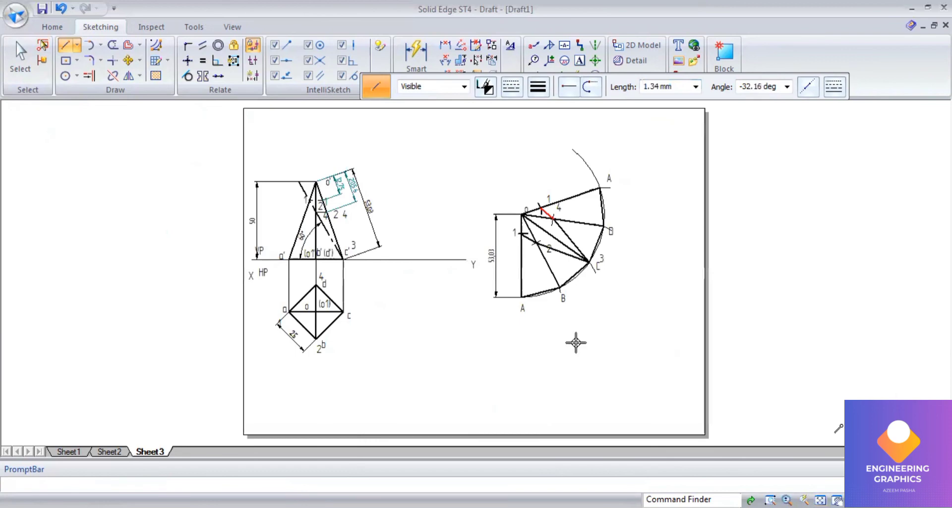
{"action": "key", "text": "alt+Tab"}
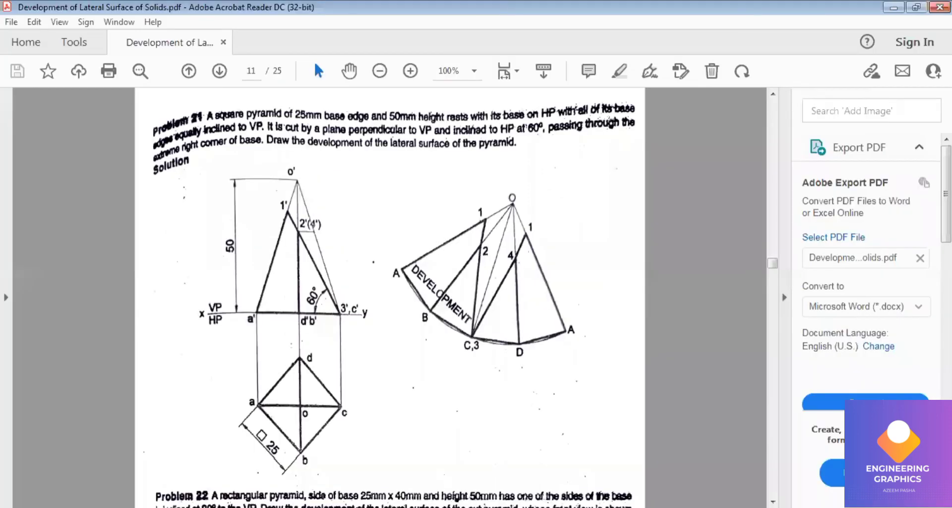
Back in Solid Edge, split the four fold lines from 0 at their cut points.
{"action": "key", "text": "alt+Tab"}
{"action": "scroll", "coordinate": [556, 222], "scroll_direction": "up", "scroll_amount": 3}
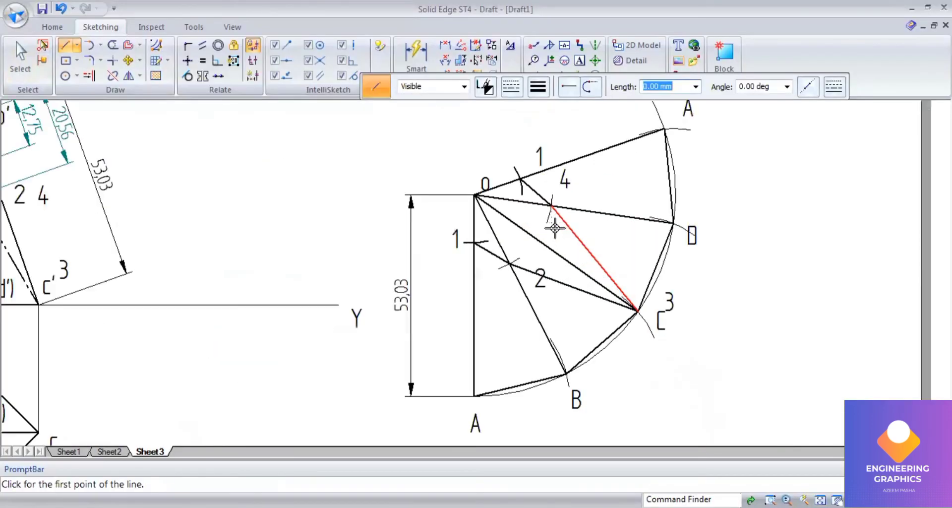
{"action": "left_click", "coordinate": [113, 77]}
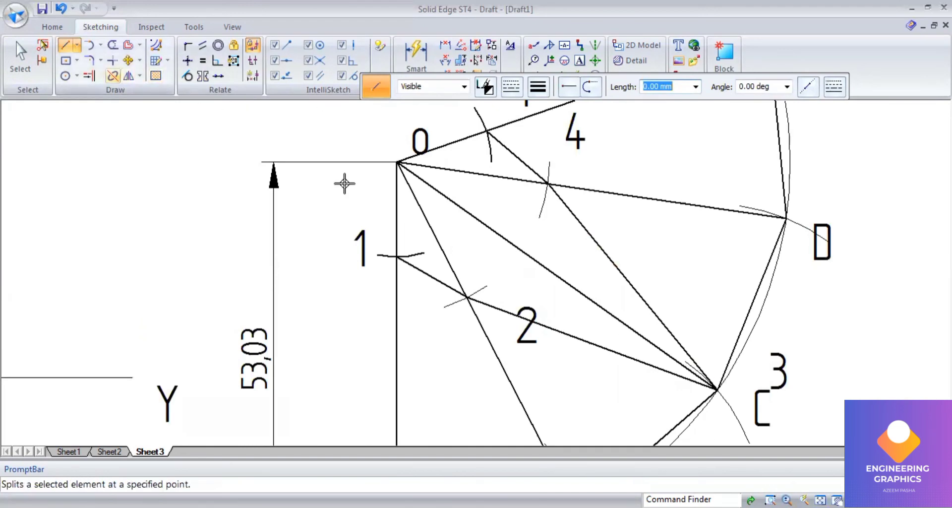
{"action": "left_click", "coordinate": [397, 258]}
{"action": "left_click", "coordinate": [436, 239]}
{"action": "left_click", "coordinate": [466, 296]}
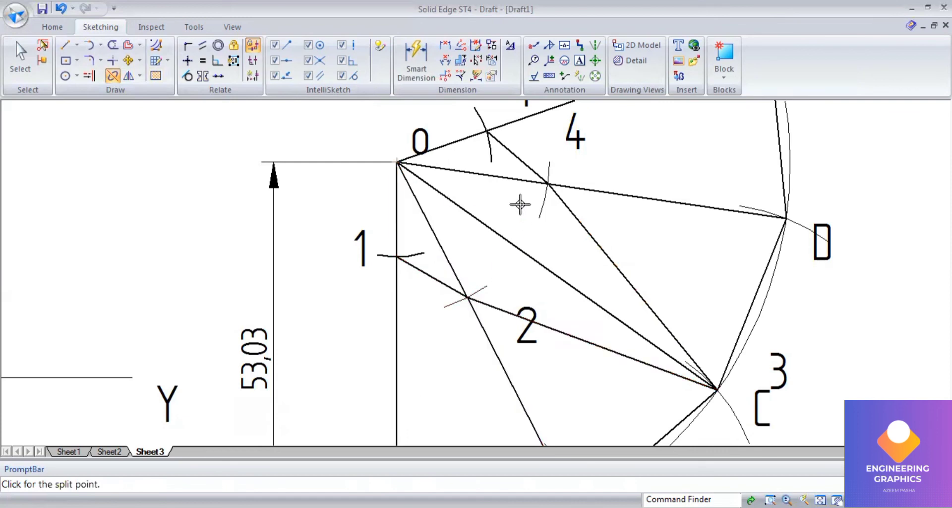
{"action": "left_click", "coordinate": [495, 176]}
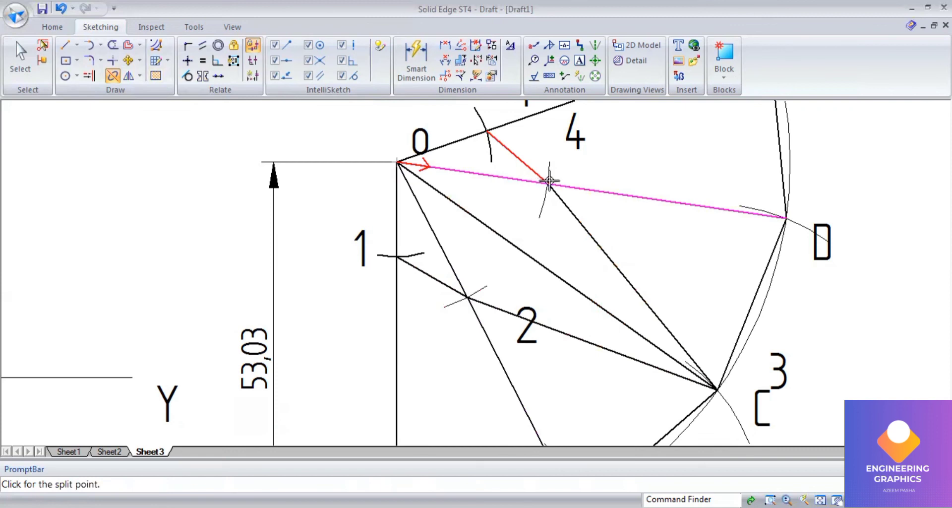
{"action": "left_click", "coordinate": [549, 181]}
{"action": "left_click", "coordinate": [461, 142]}
{"action": "left_click", "coordinate": [486, 132]}
Select the four upper fold-line segments near apex 0 and set their width to 0.13 mm.
{"action": "left_click", "coordinate": [19, 62]}
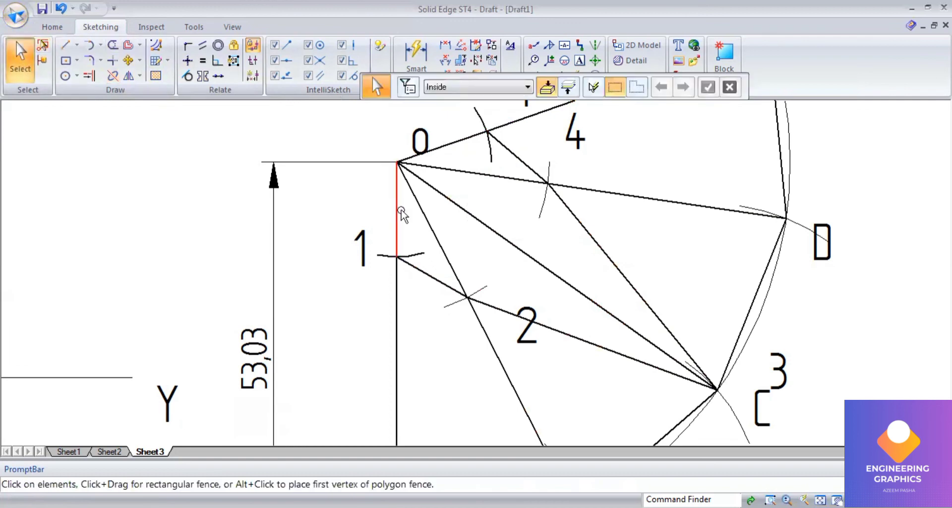
{"action": "left_click", "coordinate": [420, 208]}
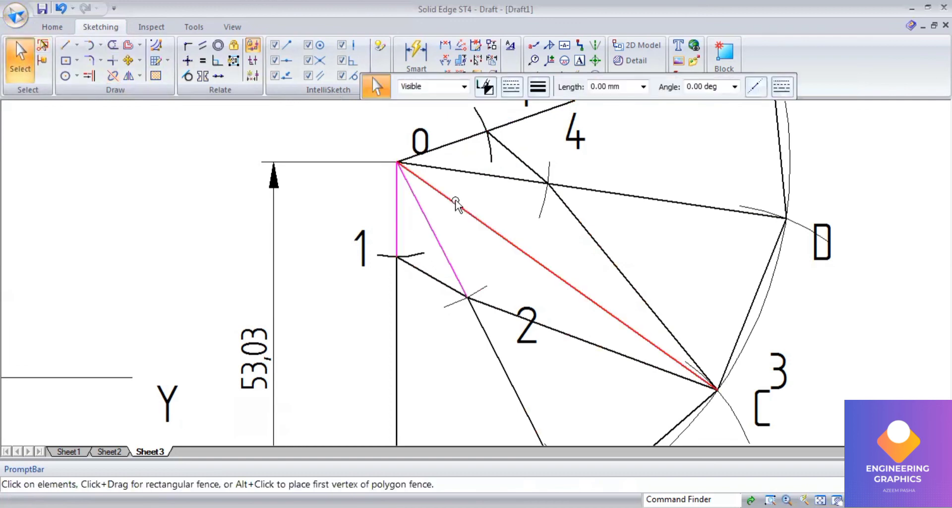
{"action": "left_click", "coordinate": [456, 203], "text": "ctrl"}
{"action": "left_click", "coordinate": [471, 173], "text": "ctrl"}
{"action": "left_click", "coordinate": [453, 144], "text": "ctrl"}
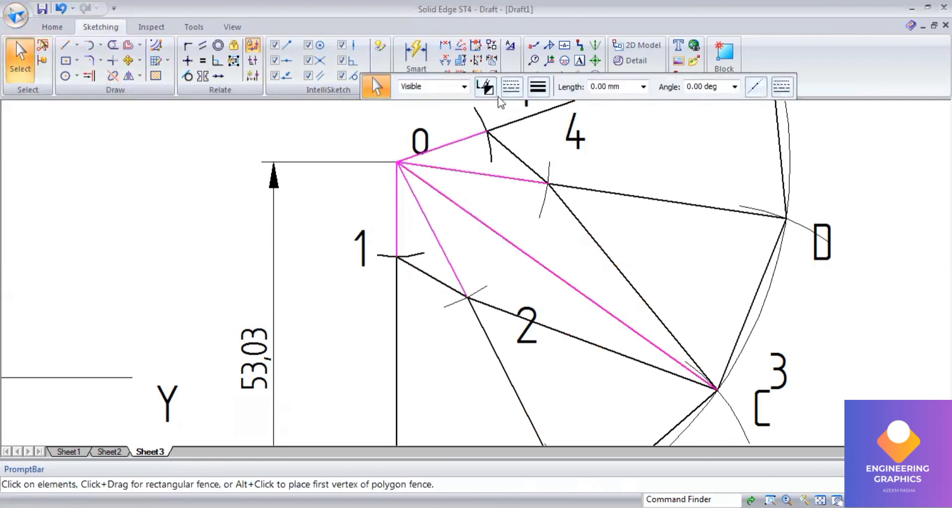
{"action": "left_click", "coordinate": [537, 92]}
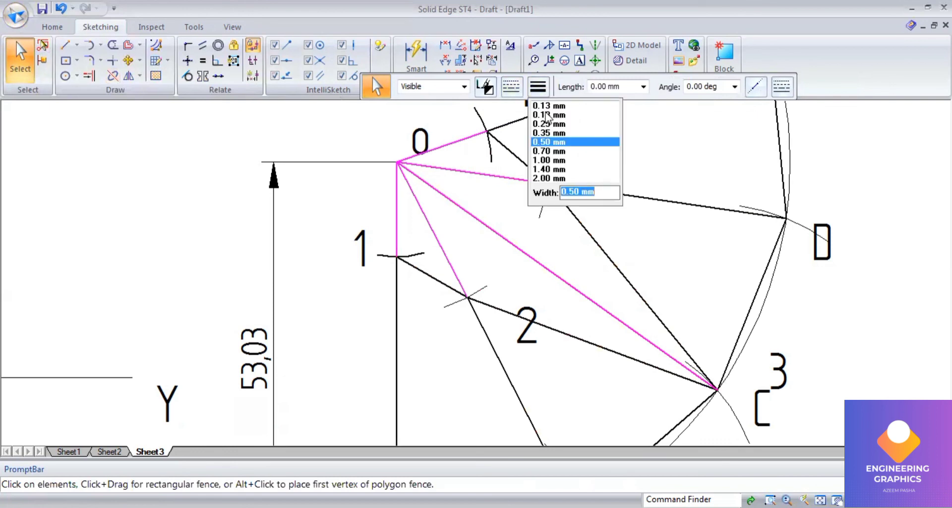
{"action": "left_click", "coordinate": [554, 106]}
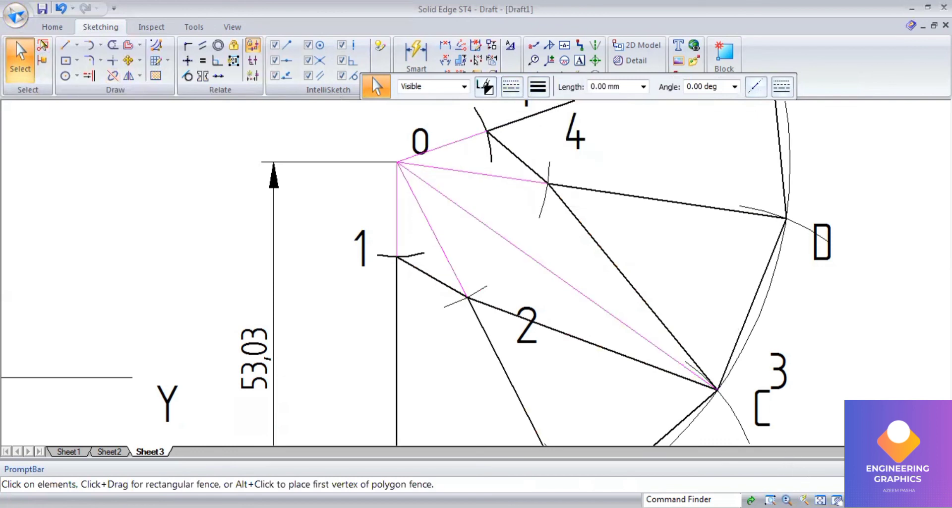
{"action": "scroll", "coordinate": [617, 325], "scroll_direction": "down", "scroll_amount": 5}
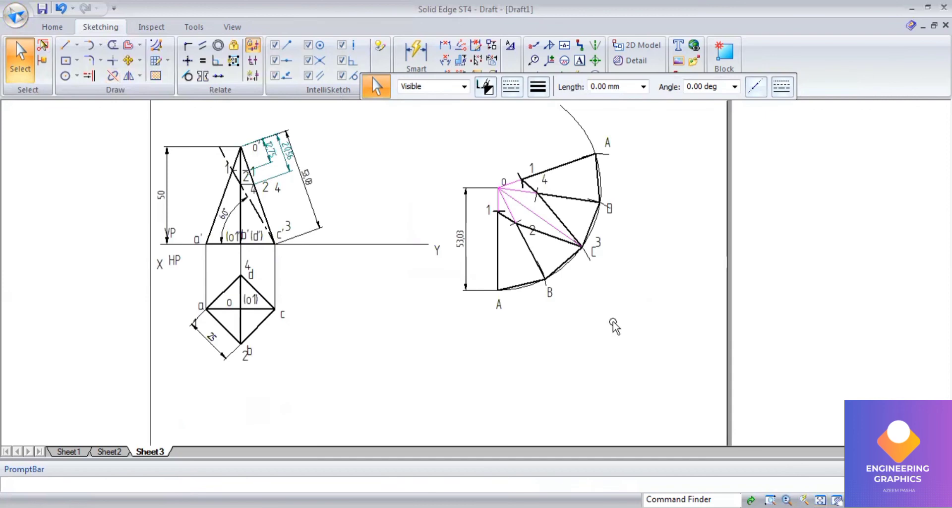
{"action": "key", "text": "Escape"}
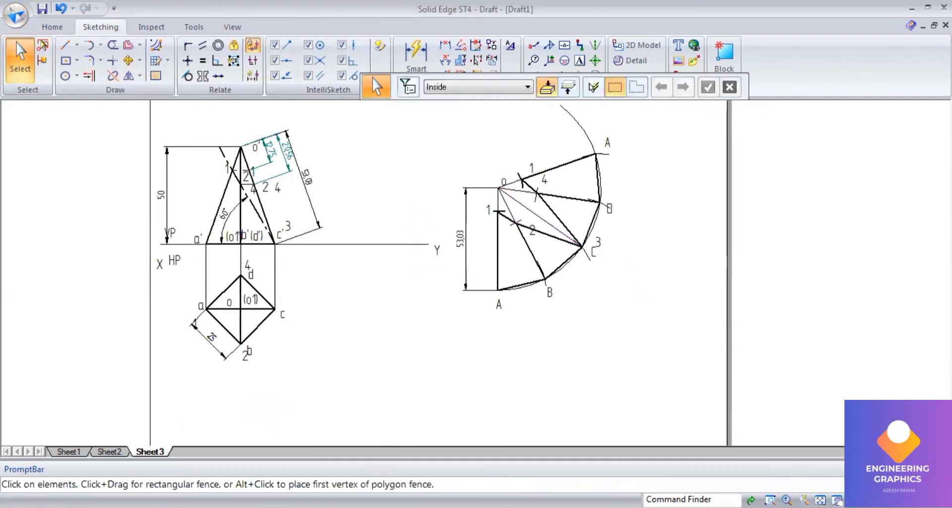
{"action": "key", "text": "alt+Tab"}
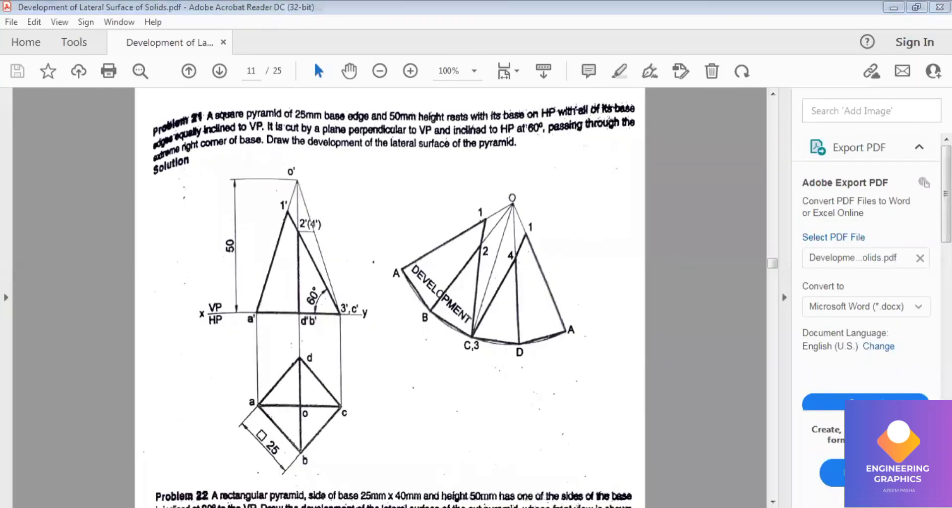
{"action": "key", "text": "alt+Tab"}
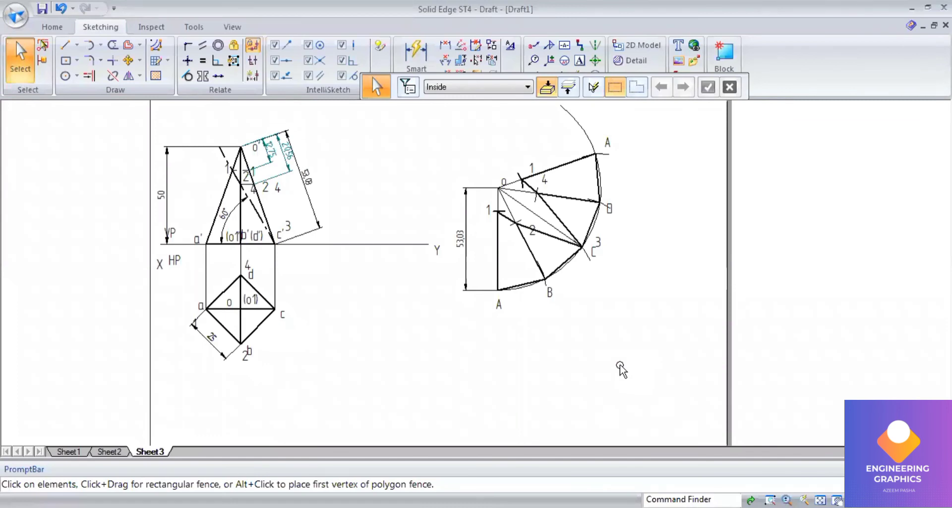